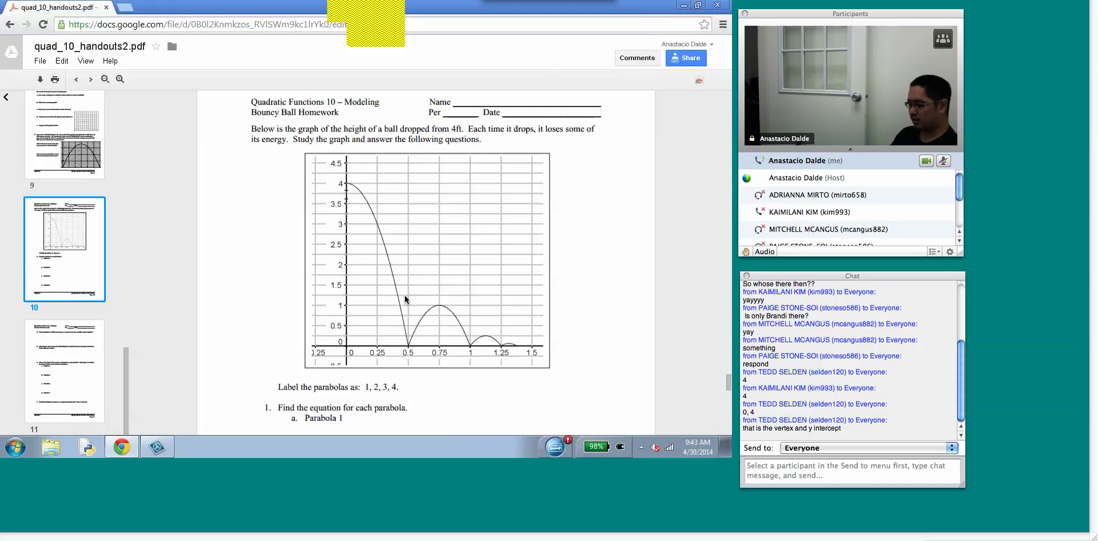
# - Search for desmos in a new browser tab and open the Desmos graphing calculator
pyautogui.hotkey('ctrl', 't')
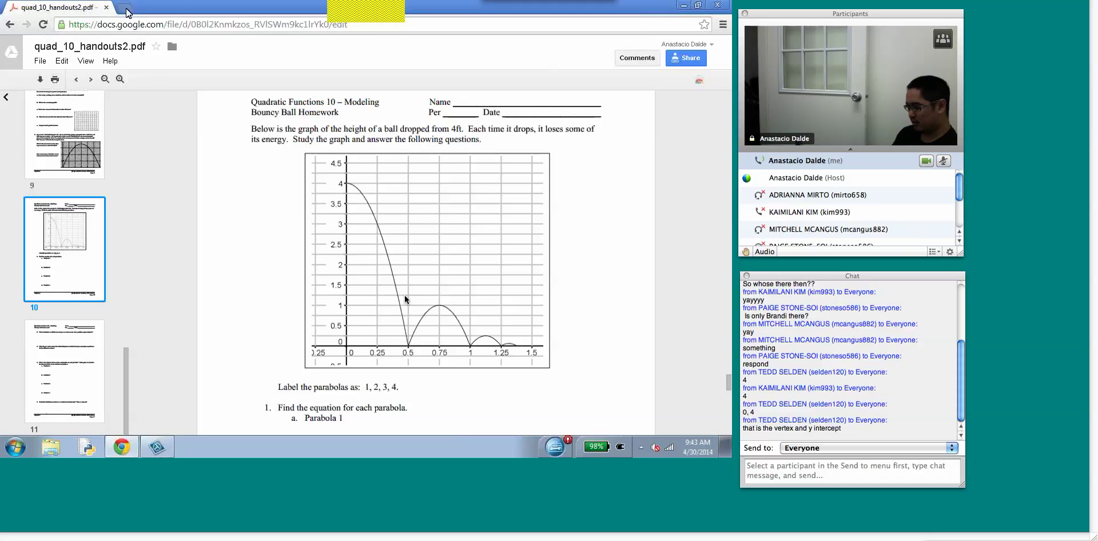
pyautogui.write('des')
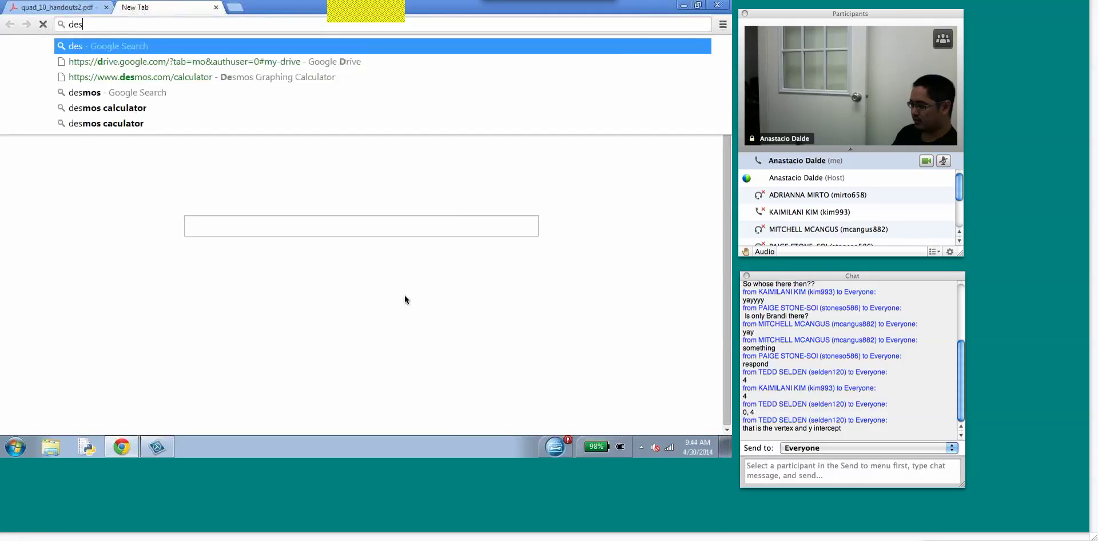
pyautogui.write('mos')
pyautogui.press('Return')
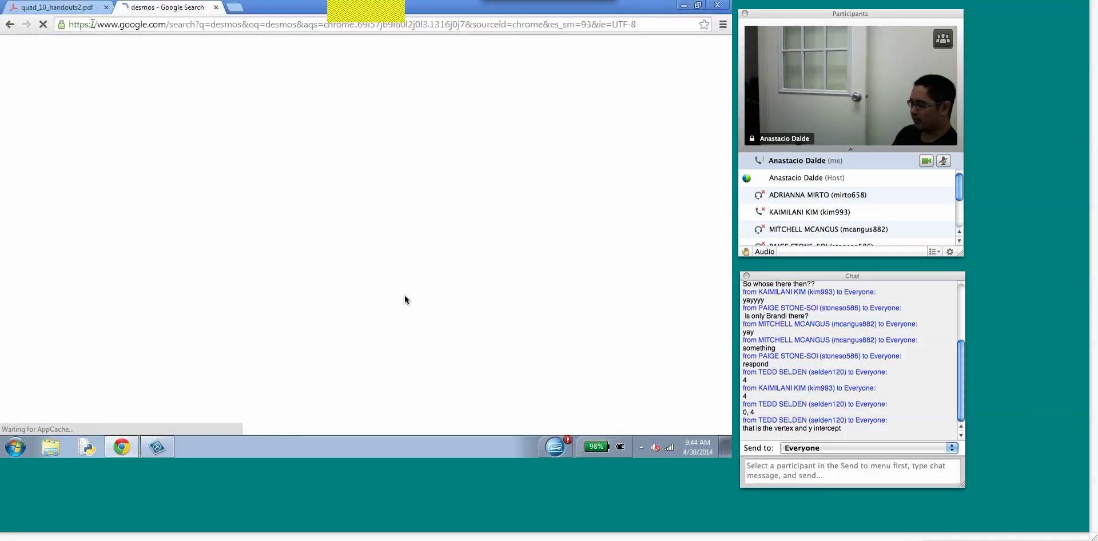
pyautogui.click(154, 146)
pyautogui.hotkey('ctrl', '1')
pyautogui.hotkey('ctrl', '2')
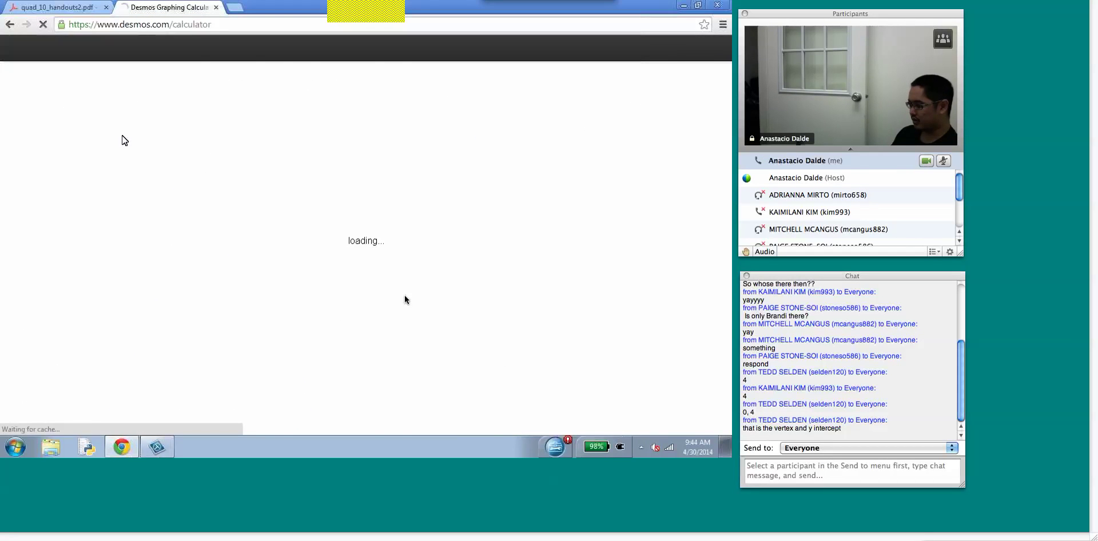
# - Graph x^2 in the first expression, check the handout's first parabola, and change the expression to -x^2
pyautogui.write('x')
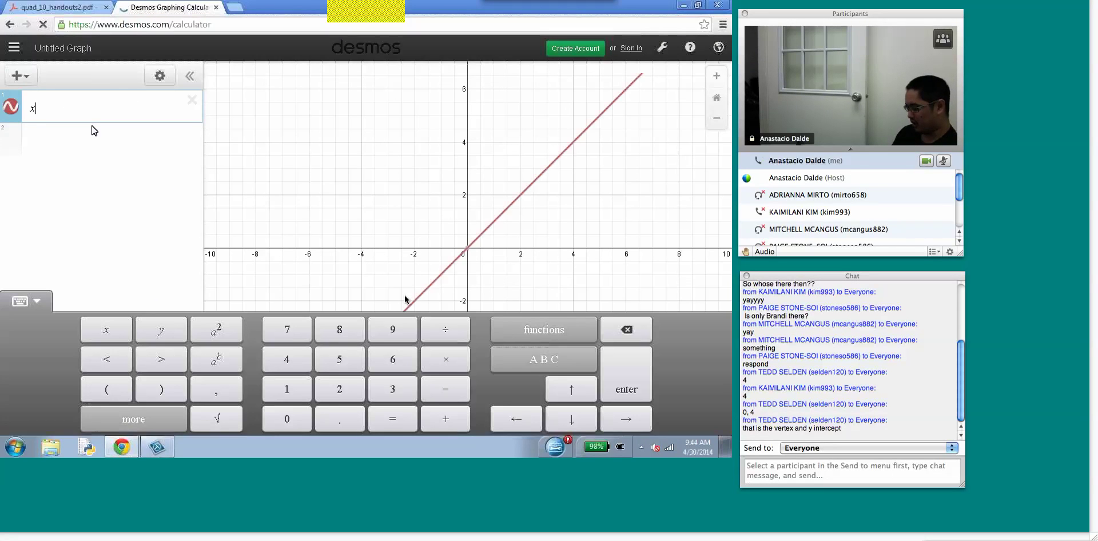
pyautogui.write('^2')
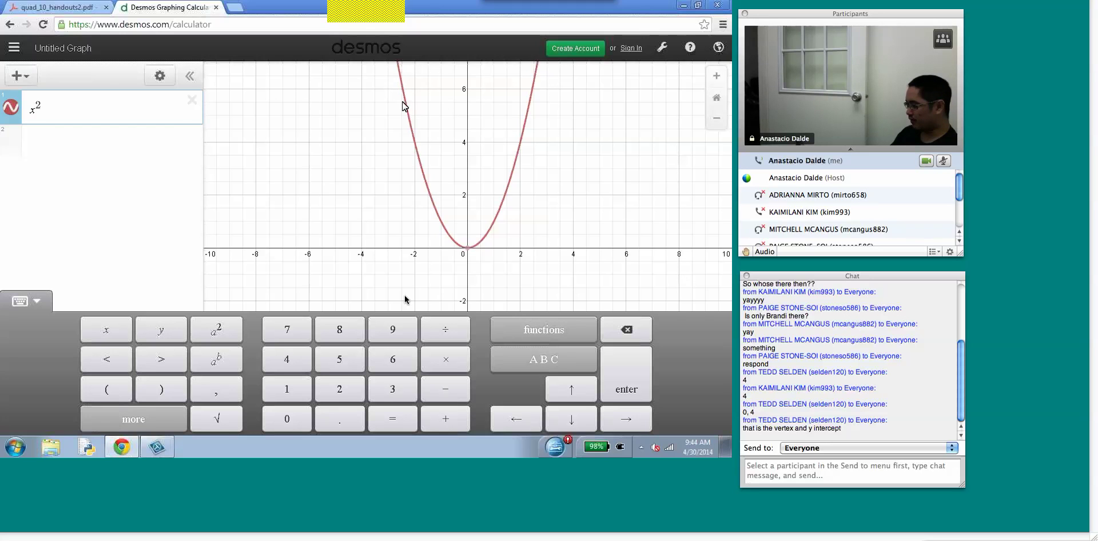
pyautogui.click(57, 8)
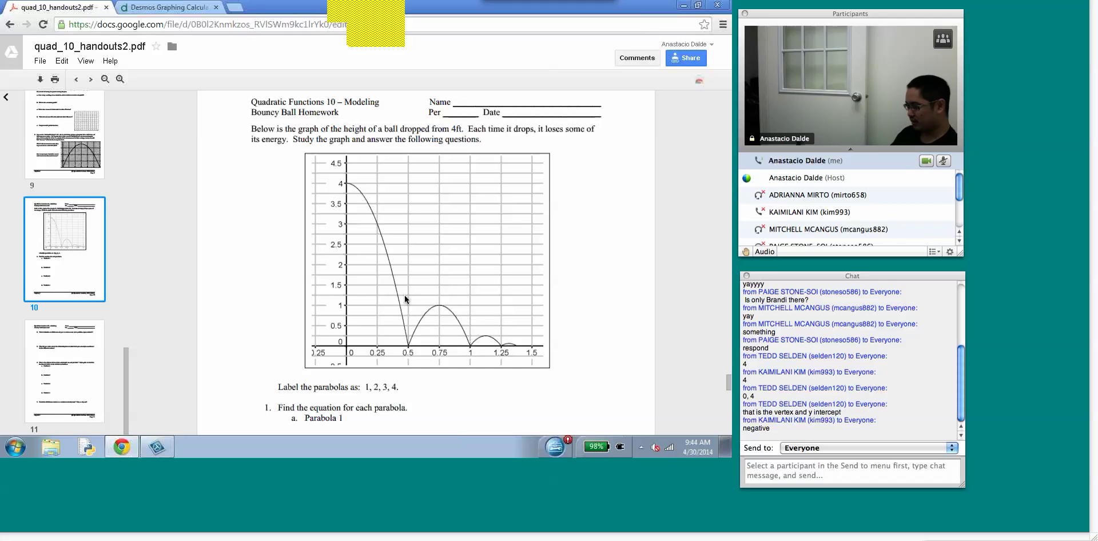
pyautogui.hotkey('ctrl', 'Tab')
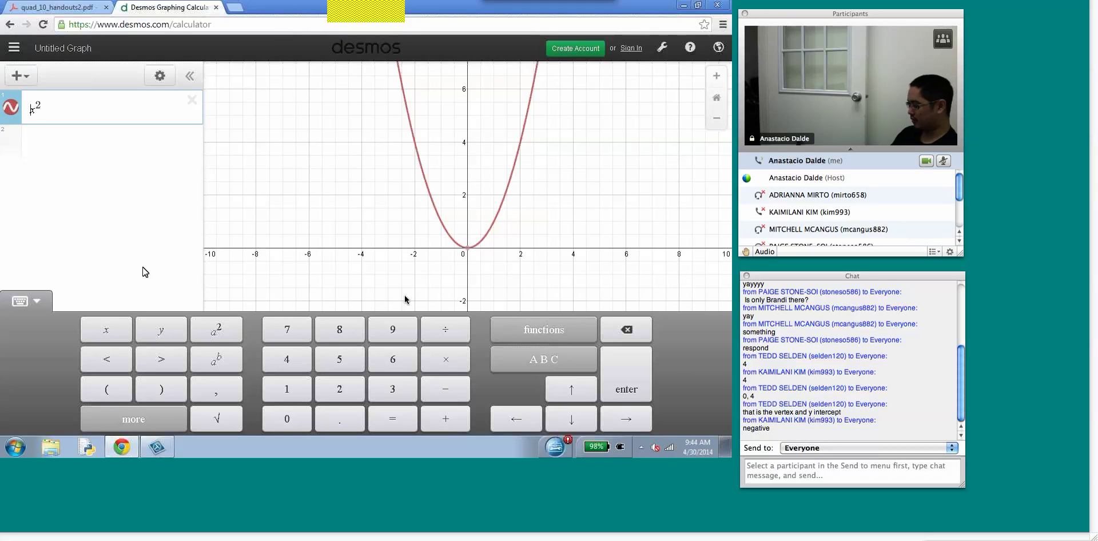
pyautogui.write('-')
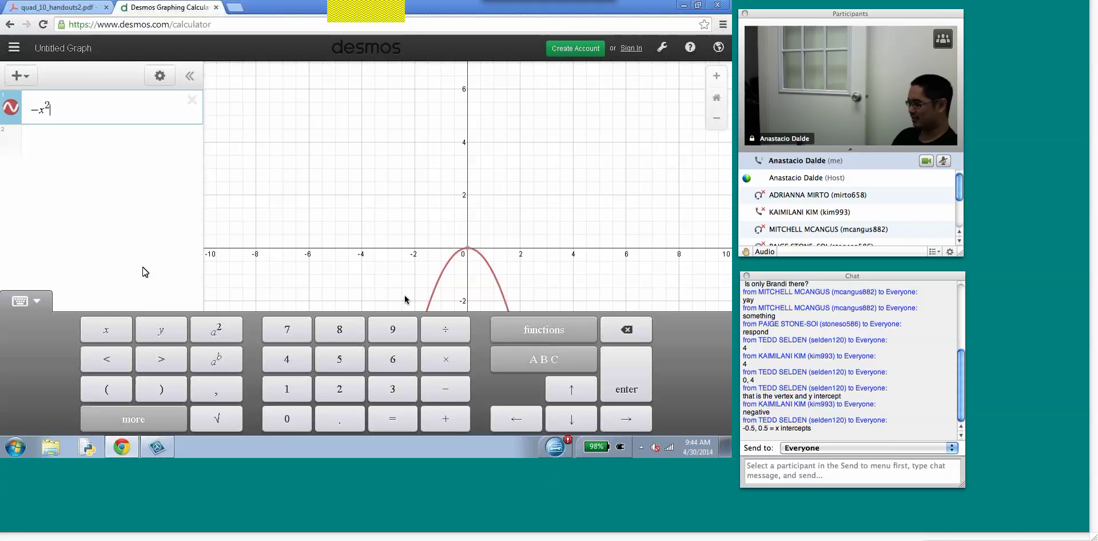
# - Add a constant to -x^2, trying +2 before settling on +4
pyautogui.write('+2')
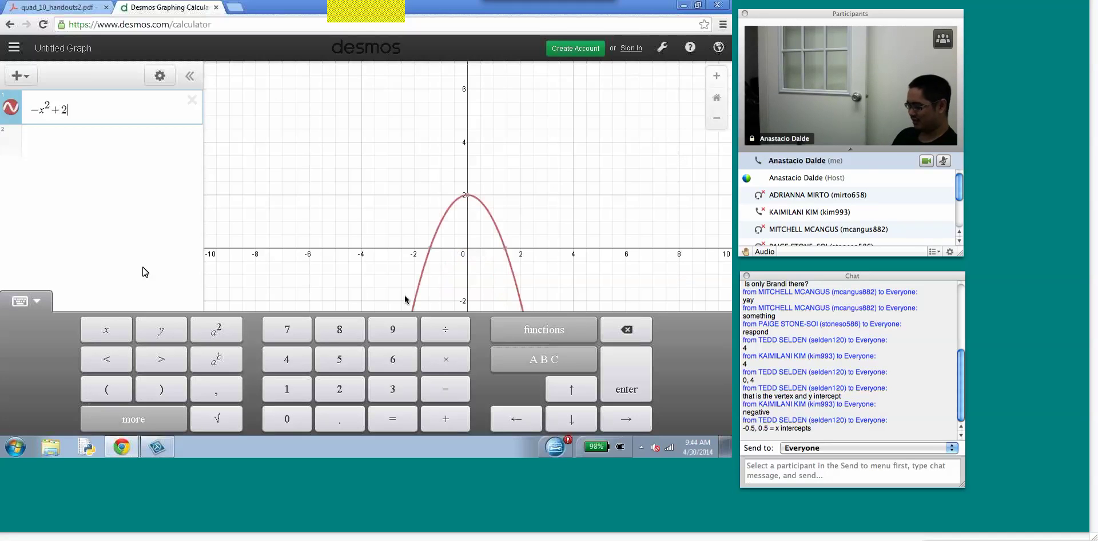
pyautogui.press('BackSpace')
pyautogui.write('4')
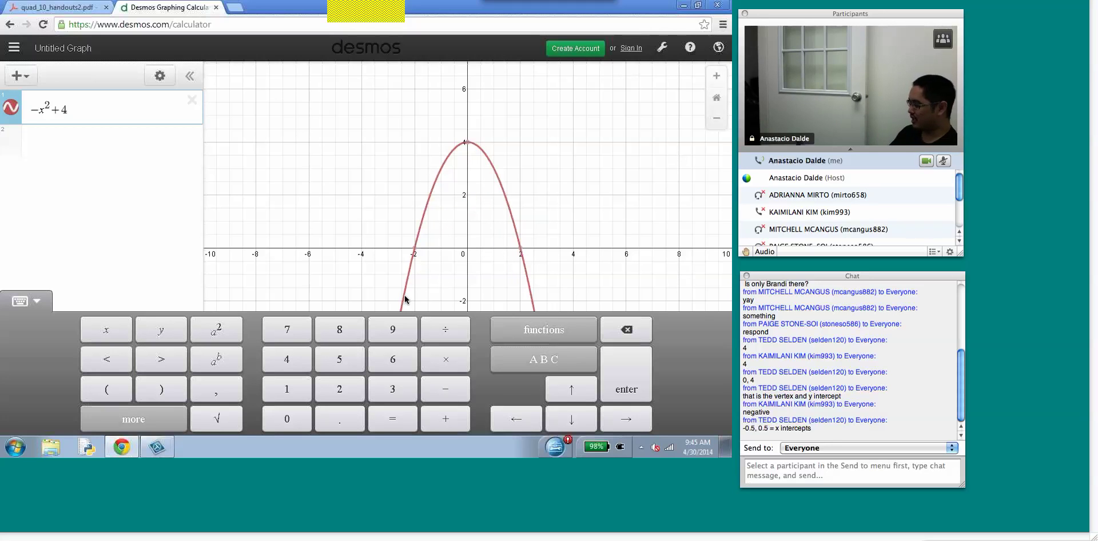
# - Compare the graph of -x^2+4 with the bouncy ball graph in the handout, looking closely at the points near the vertex
pyautogui.click(495, 169)
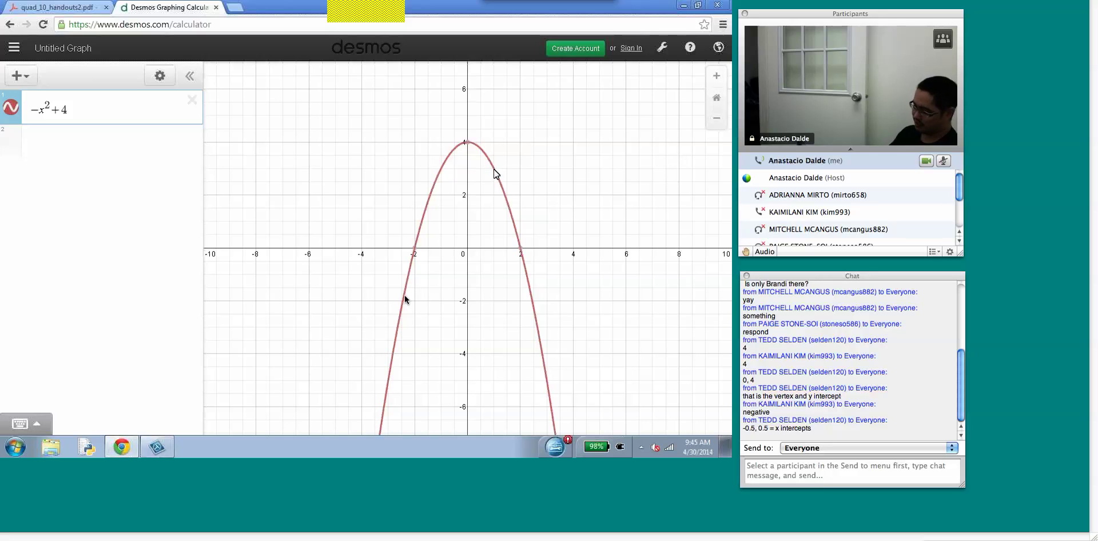
pyautogui.hotkey('ctrl', 'shift', 'Tab')
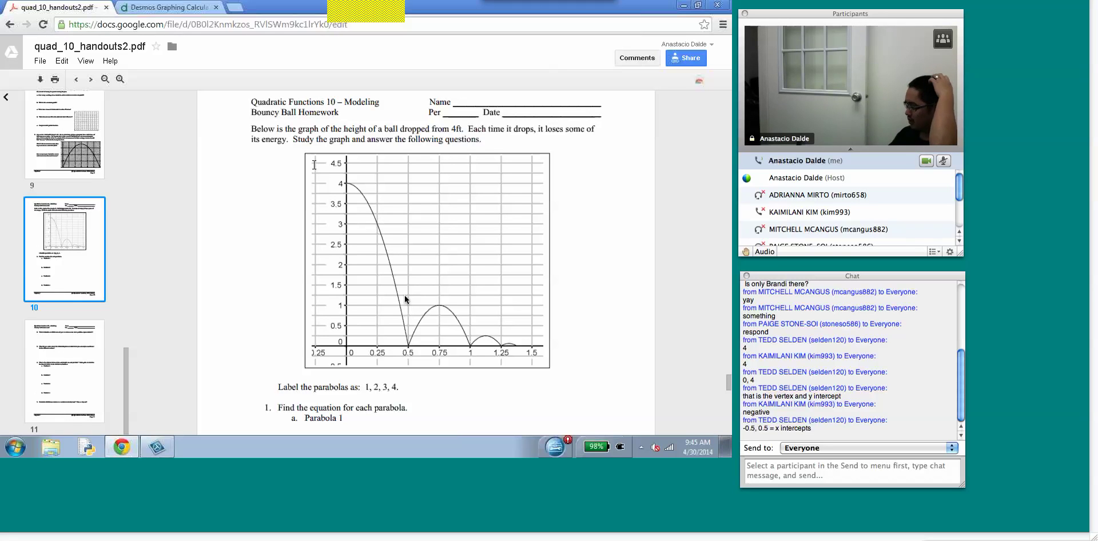
pyautogui.click(175, 8)
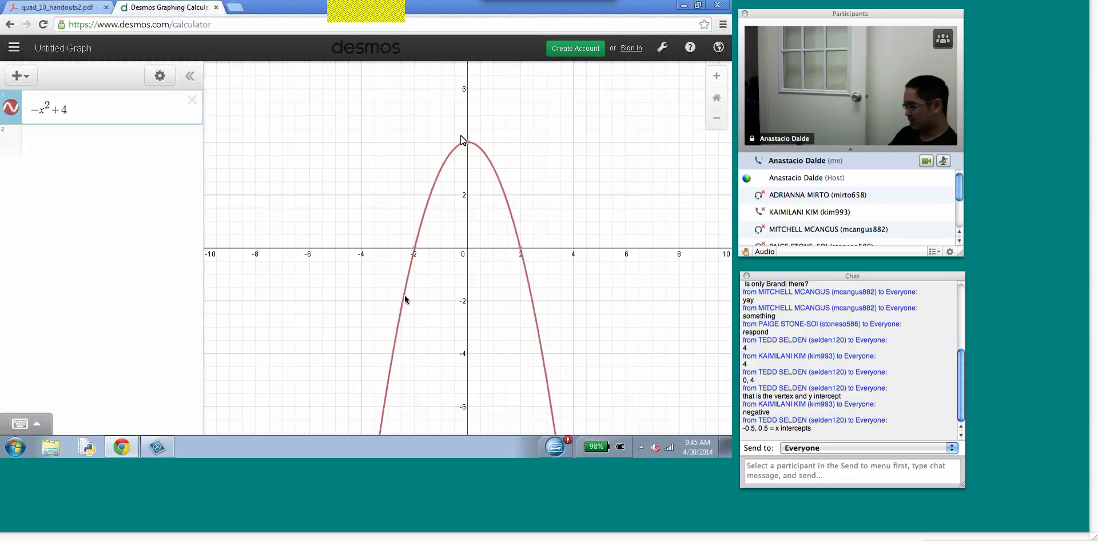
pyautogui.click(493, 170)
pyautogui.moveTo(492, 169); pyautogui.dragTo(495, 169)
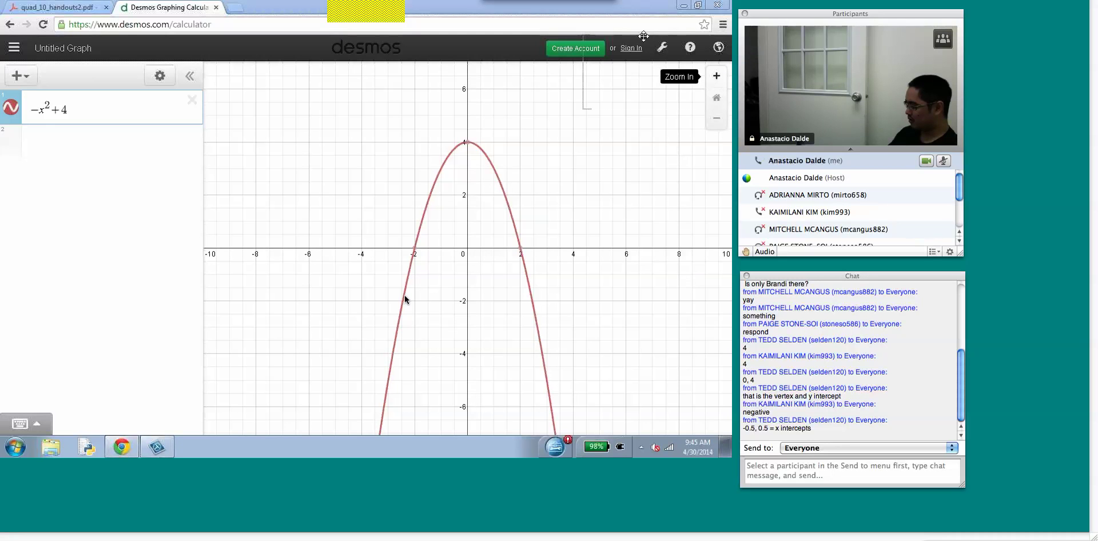
pyautogui.click(716, 77)
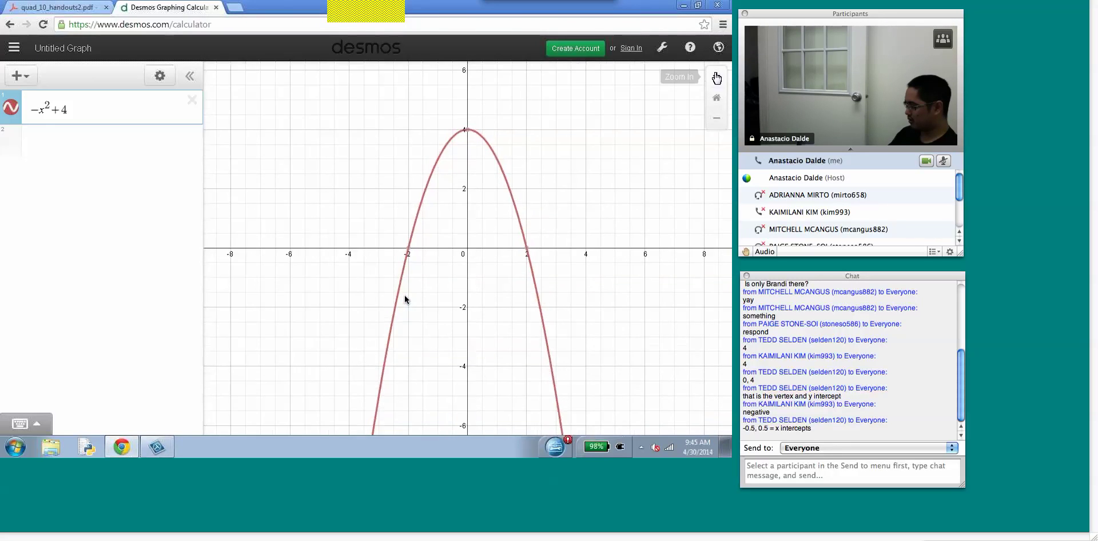
pyautogui.moveTo(634, 172); pyautogui.dragTo(619, 291)
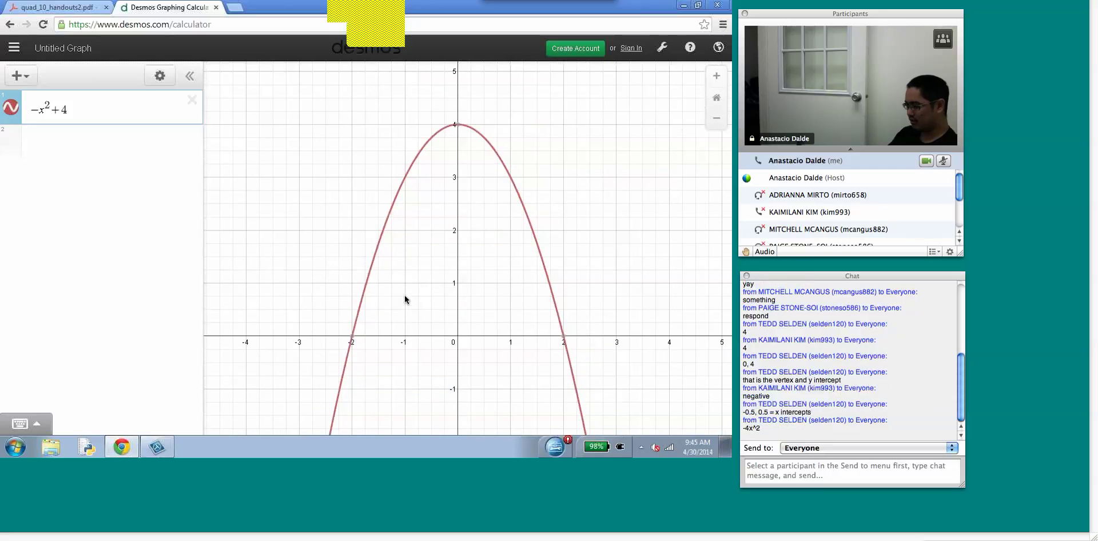
pyautogui.click(72, 8)
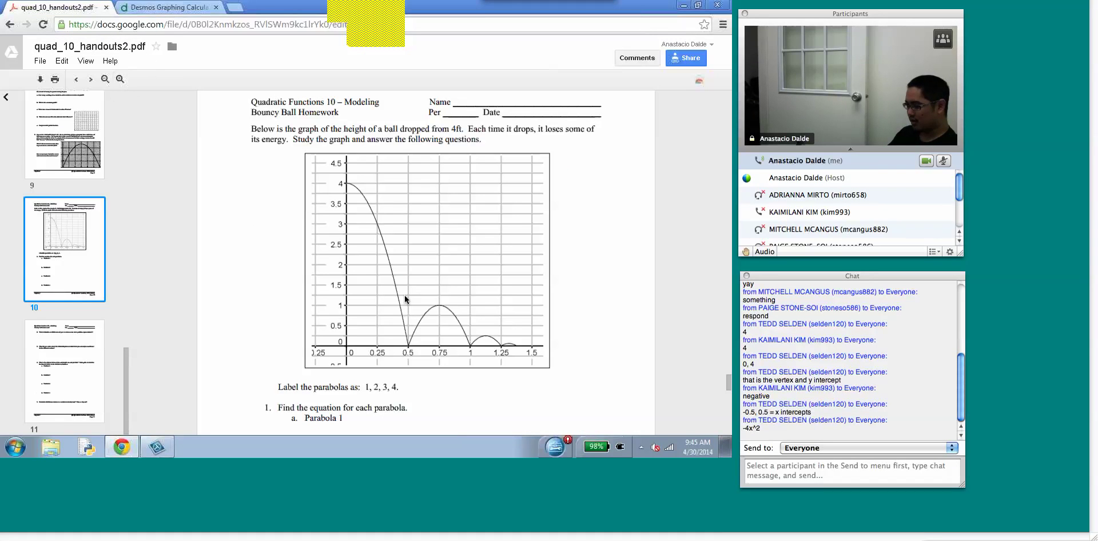
pyautogui.click(163, 8)
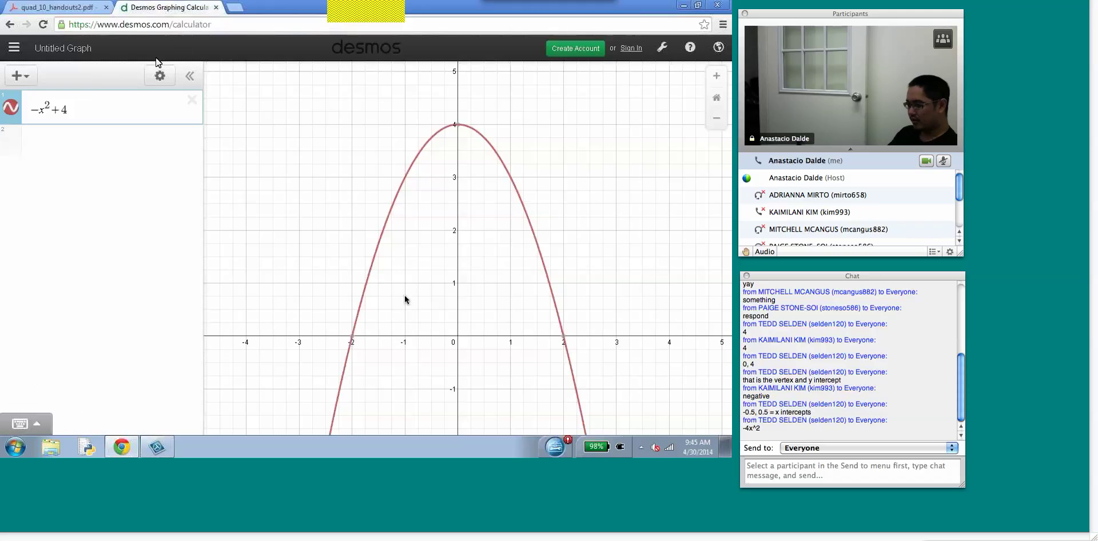
# - Try -4 as the coefficient of x^2 and trace the curve at a height of about 3
pyautogui.click(42, 110)
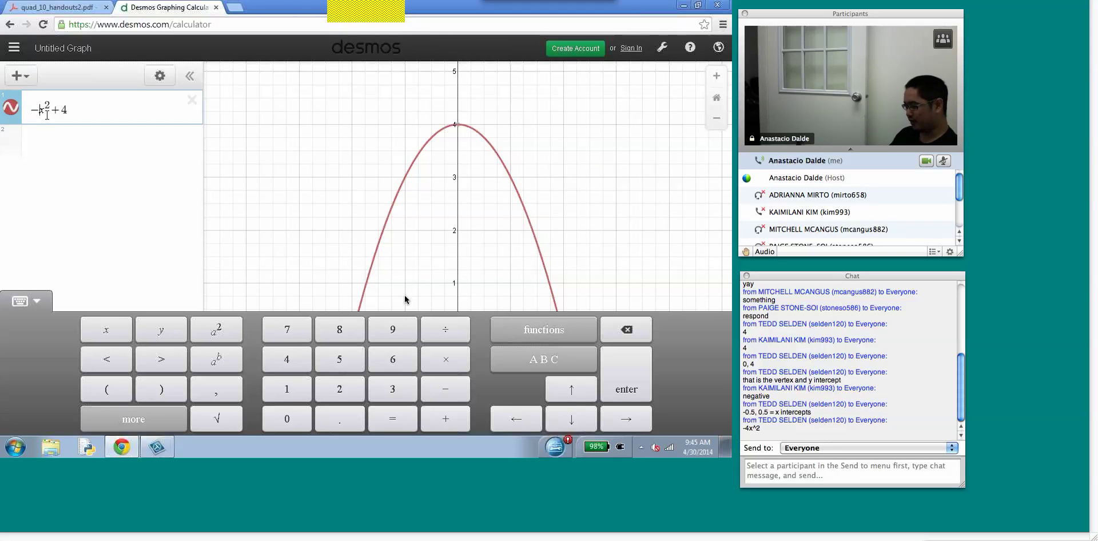
pyautogui.write('4')
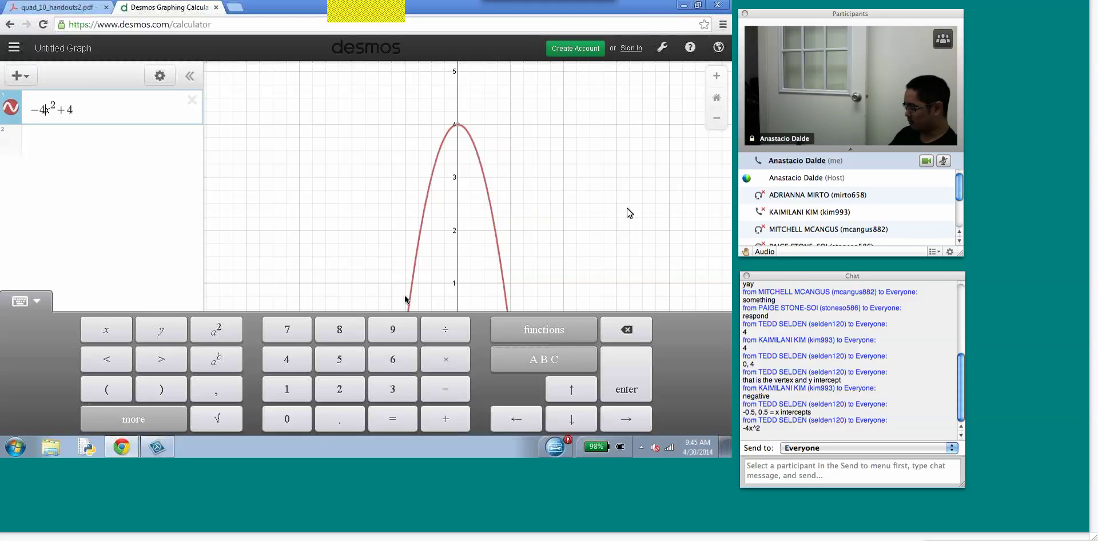
pyautogui.click(686, 216)
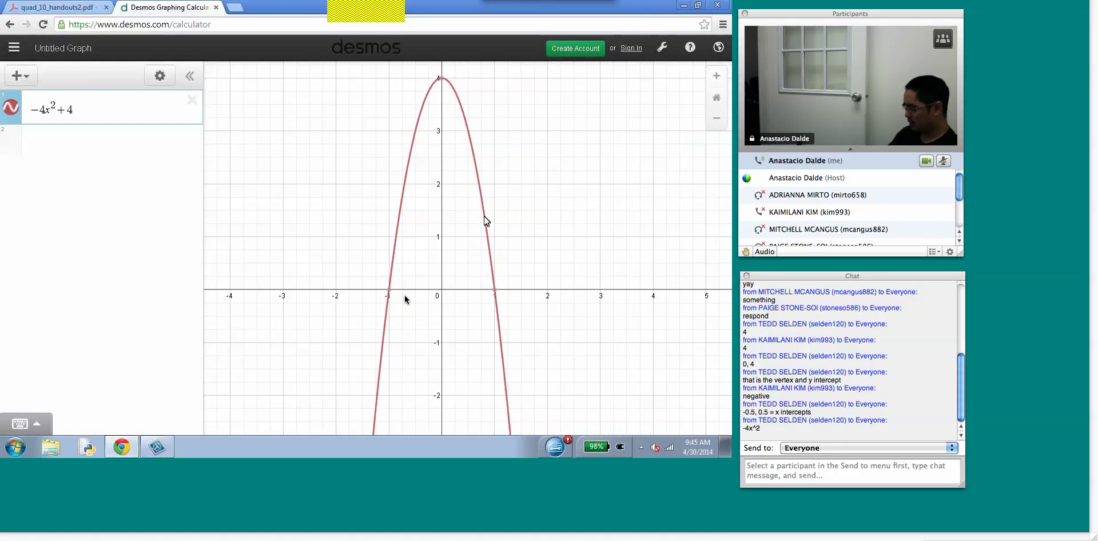
pyautogui.click(468, 130)
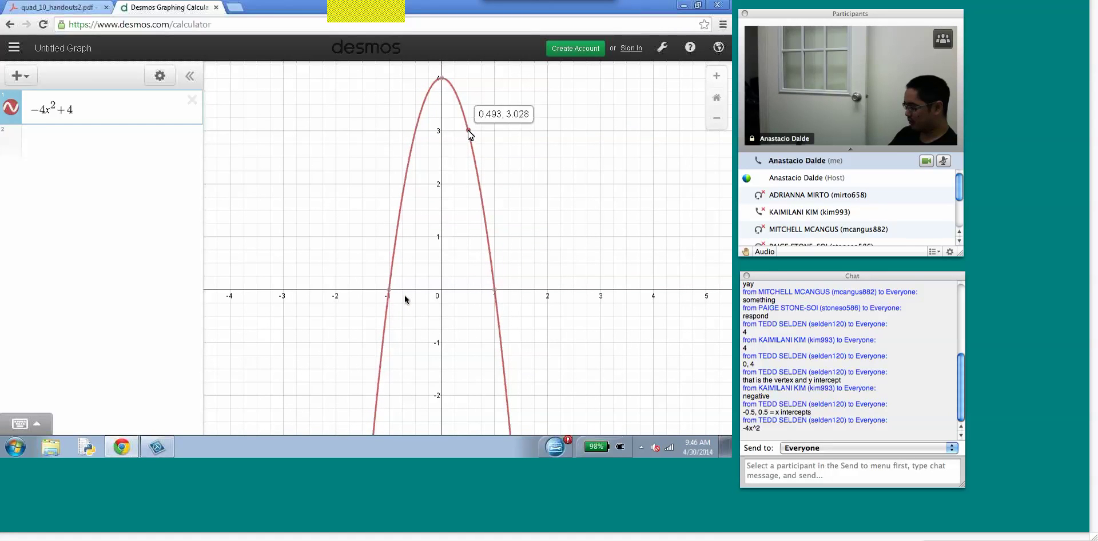
pyautogui.moveTo(469, 132); pyautogui.dragTo(469, 131)
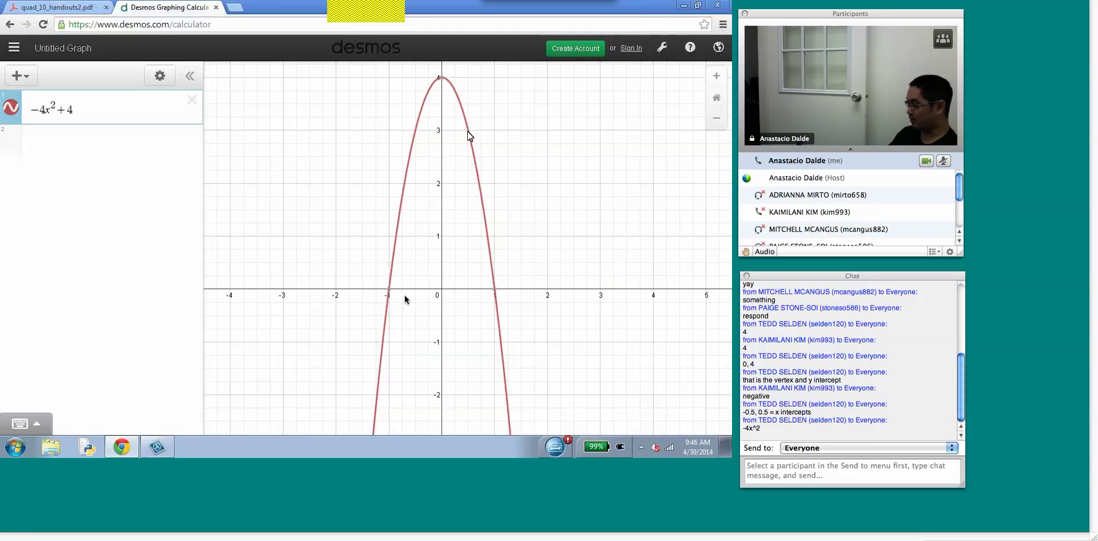
# - Try -6 as the coefficient of x^2 and check the point on the curve near y = 3
pyautogui.click(46, 110)
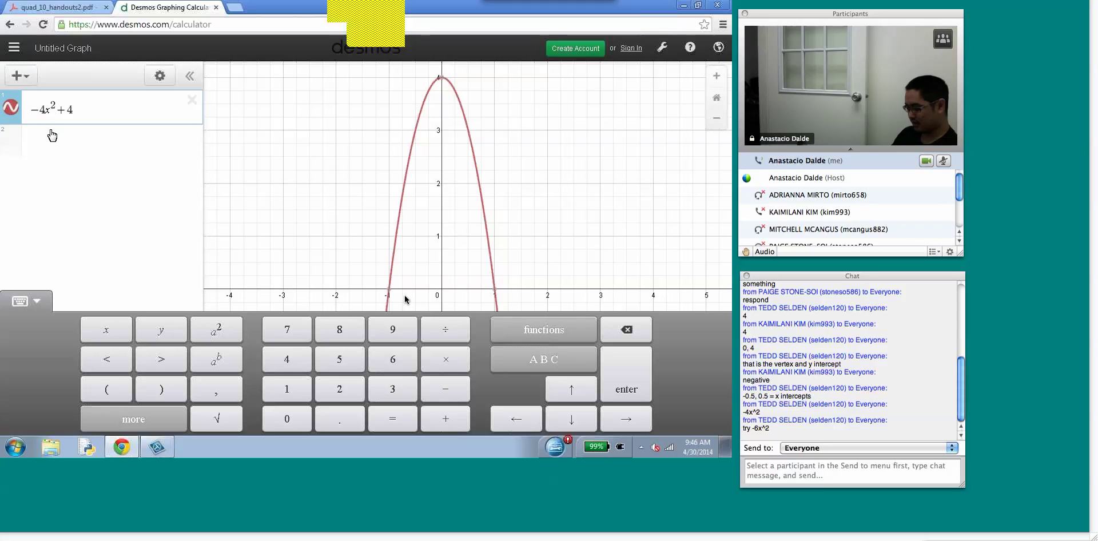
pyautogui.press('BackSpace')
pyautogui.write('6')
pyautogui.click(52, 135)
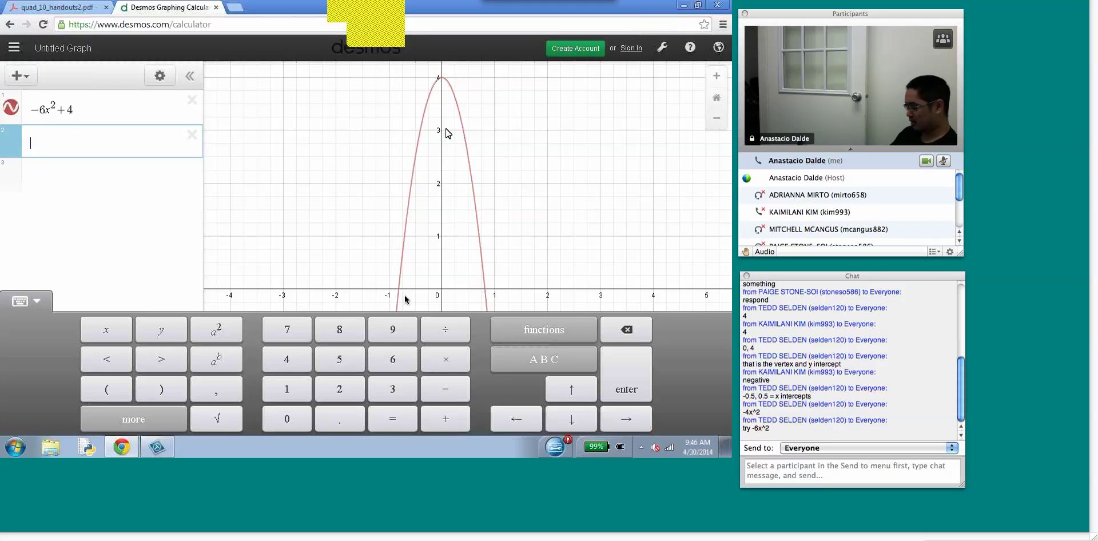
pyautogui.click(463, 129)
pyautogui.moveTo(463, 129); pyautogui.dragTo(462, 129)
# - Try -8 as the coefficient of x^2 and inspect the curve near y = 3
pyautogui.click(43, 109)
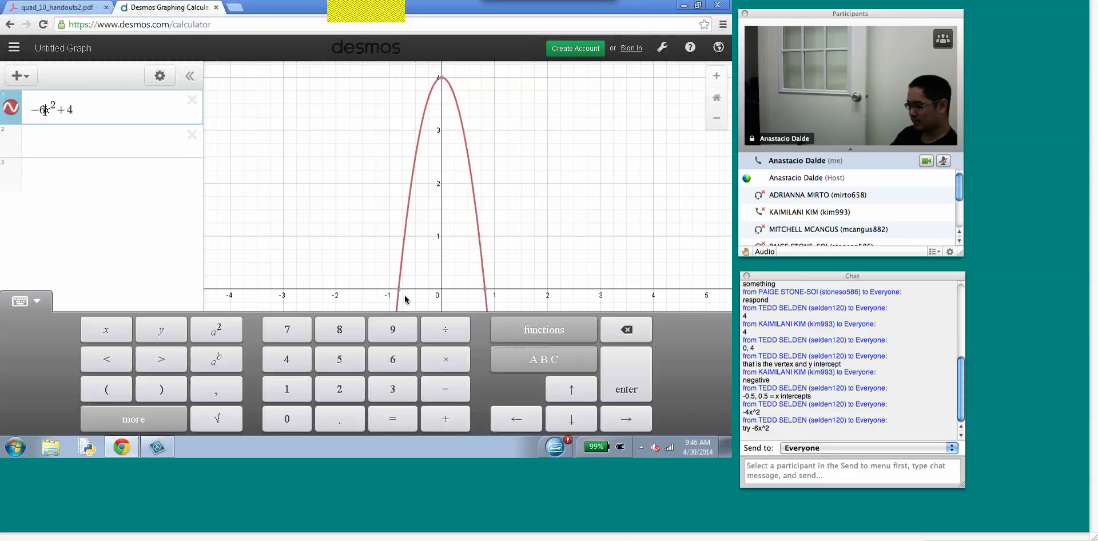
pyautogui.press('BackSpace')
pyautogui.write('8')
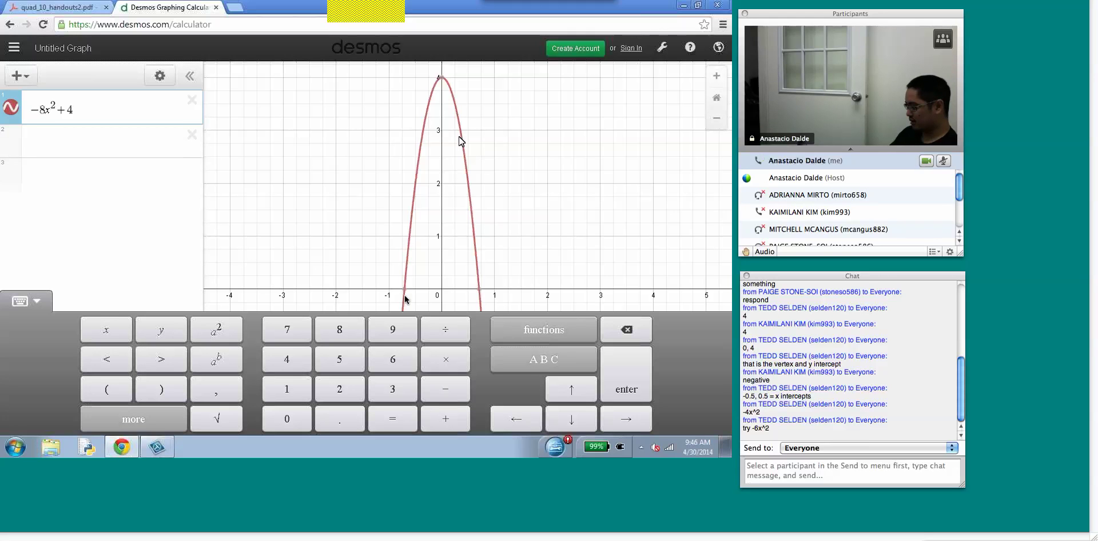
pyautogui.moveTo(461, 131); pyautogui.dragTo(462, 131)
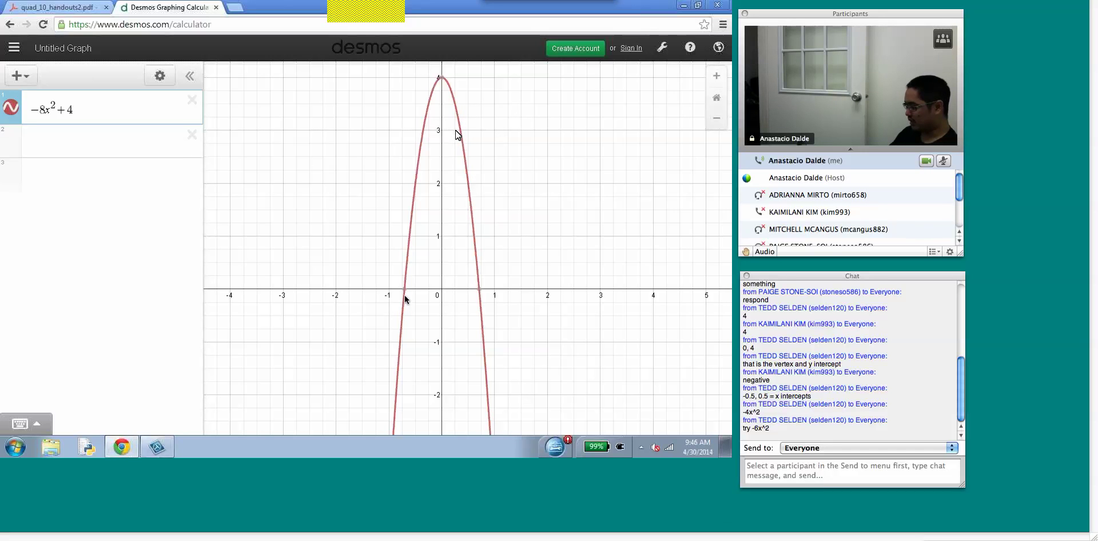
pyautogui.click(456, 131)
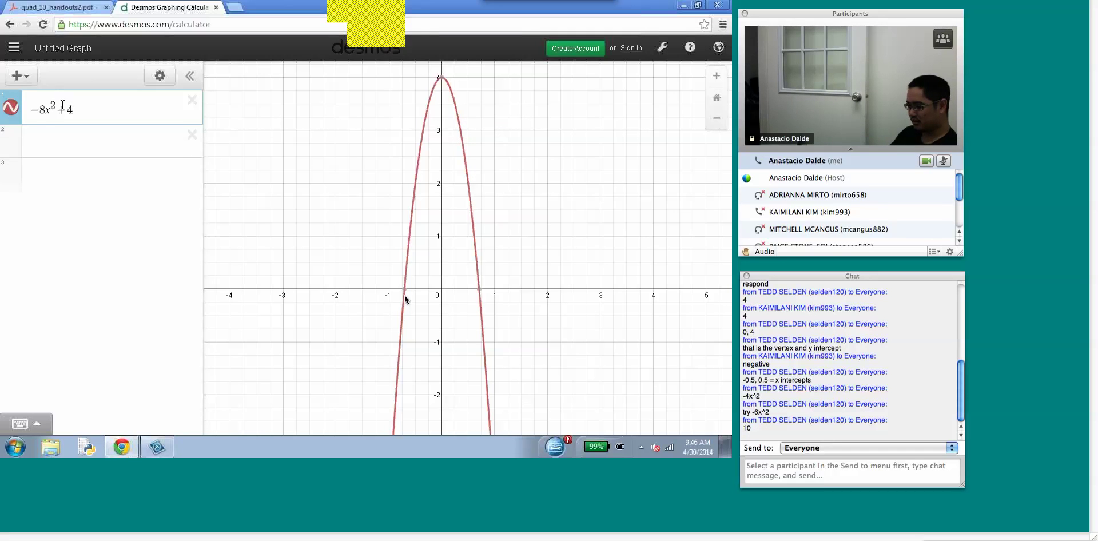
# - Set the coefficient of x^2 to -15 after trying -10, and trace the curve's point near y = 3
pyautogui.click(44, 114)
pyautogui.press('BackSpace')
pyautogui.write('10')
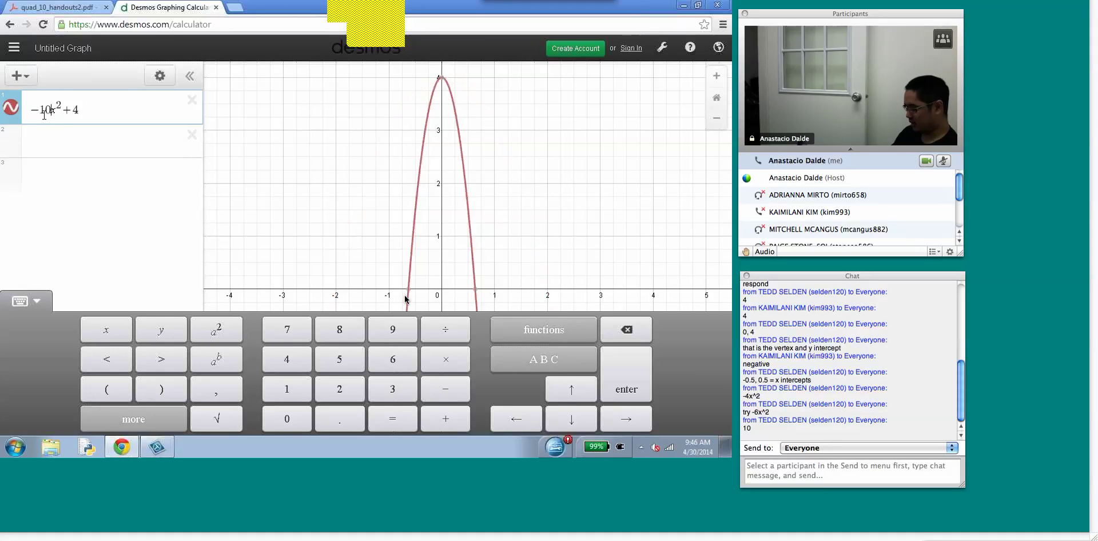
pyautogui.press('BackSpace')
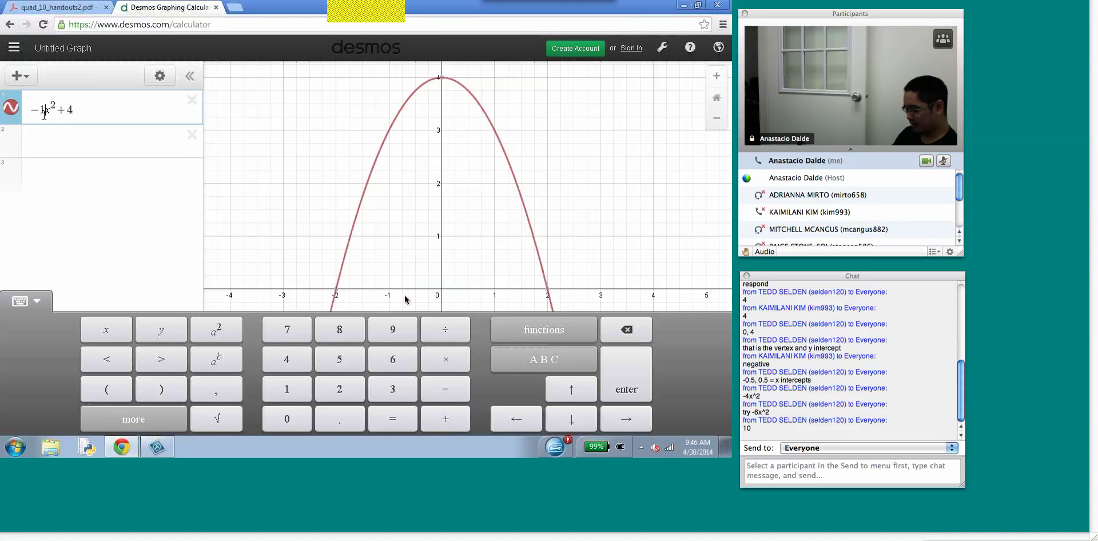
pyautogui.write('5')
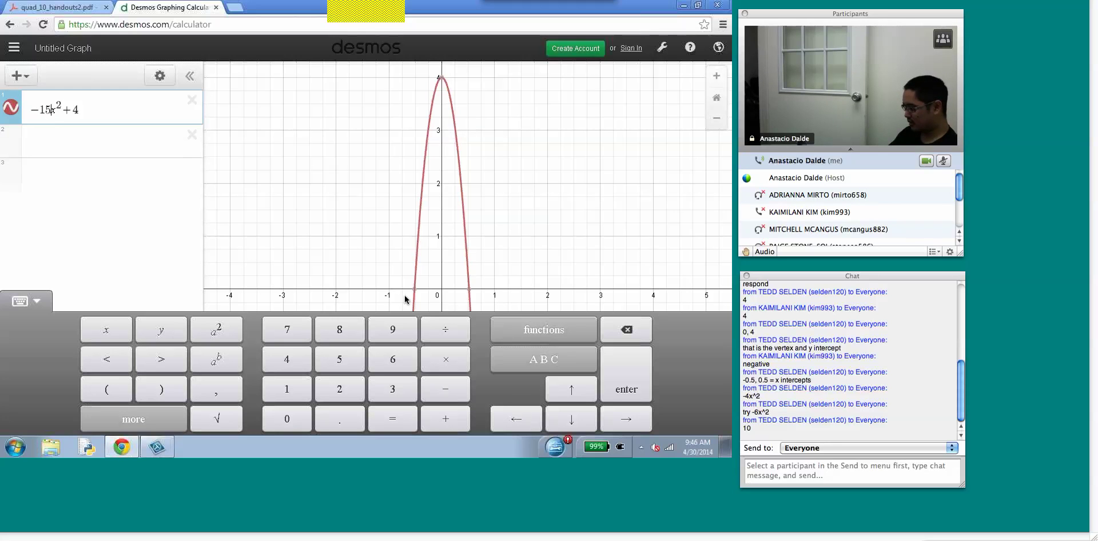
pyautogui.moveTo(455, 131); pyautogui.dragTo(455, 131)
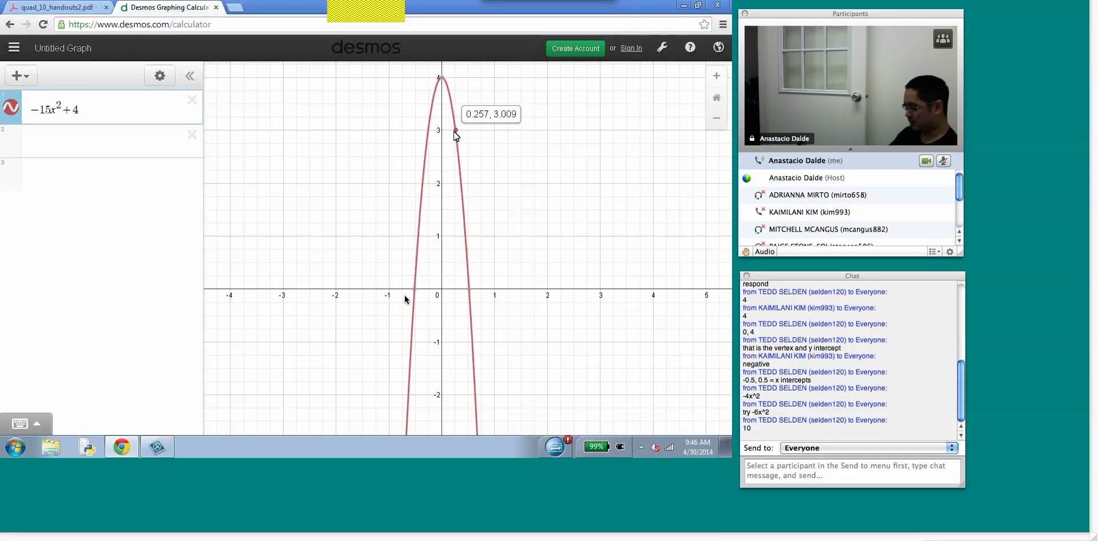
# - Set the coefficient of x^2 to -16 and trace the curve's point at a height of 3
pyautogui.click(50, 110)
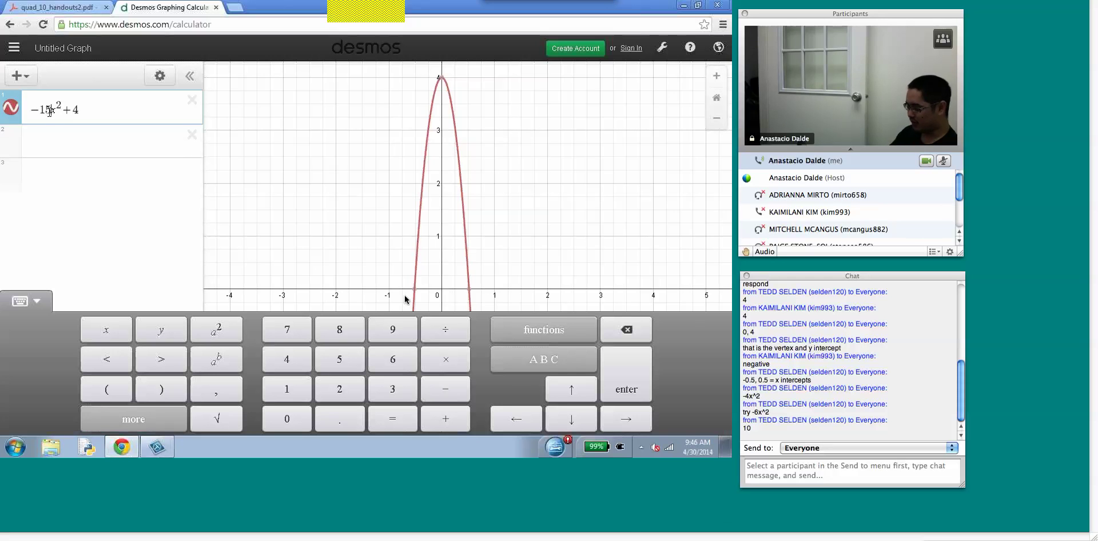
pyautogui.write('7')
pyautogui.press('BackSpace')
pyautogui.press('BackSpace')
pyautogui.write('6')
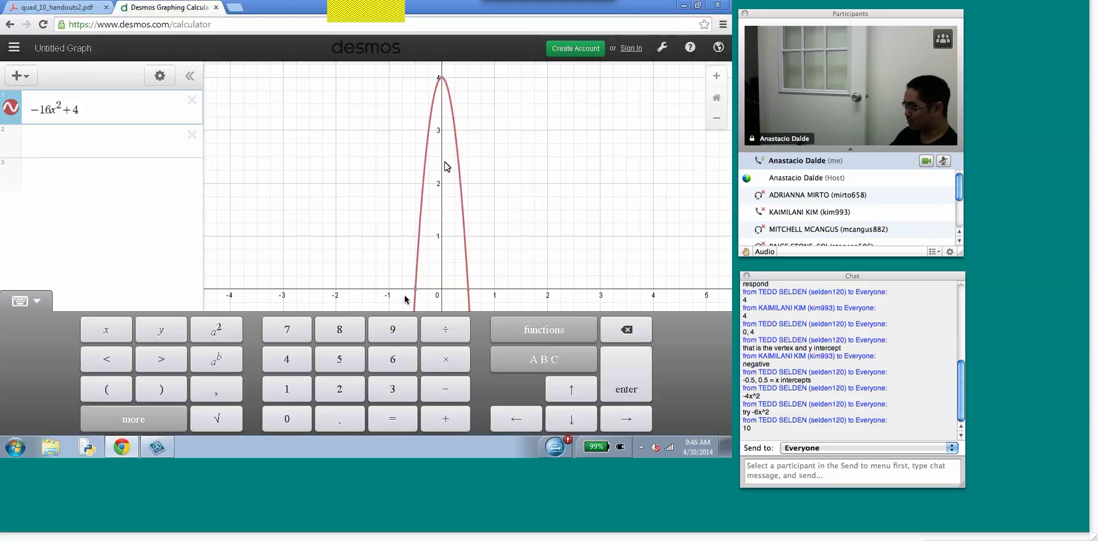
pyautogui.click(456, 131)
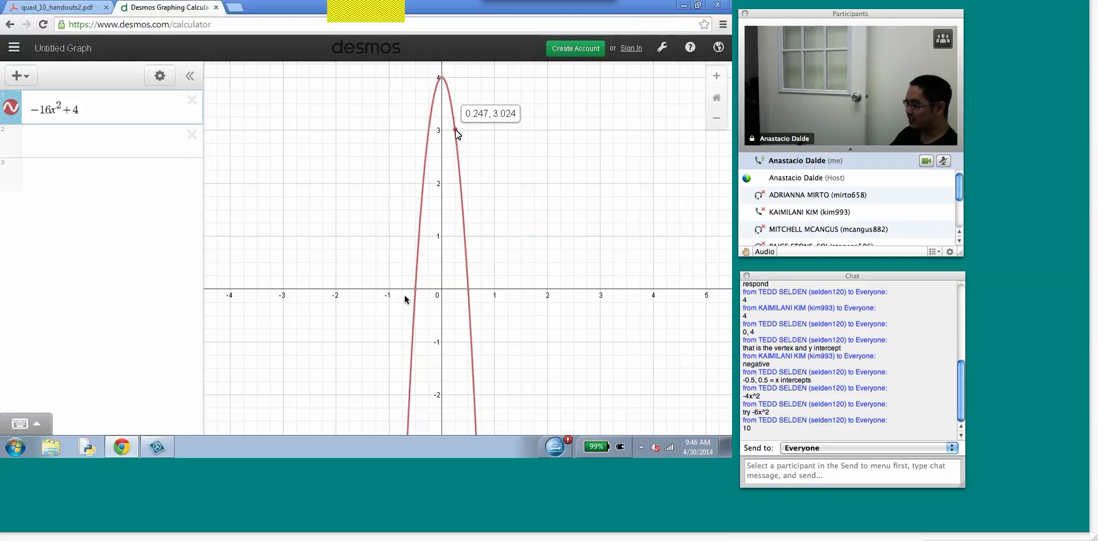
pyautogui.moveTo(456, 131); pyautogui.dragTo(456, 131)
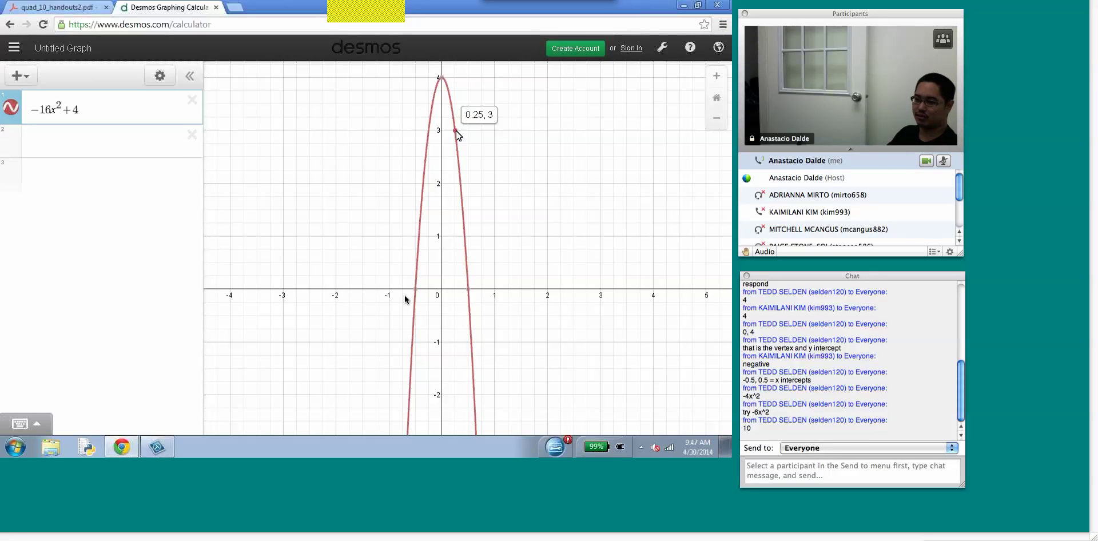
pyautogui.click(456, 131)
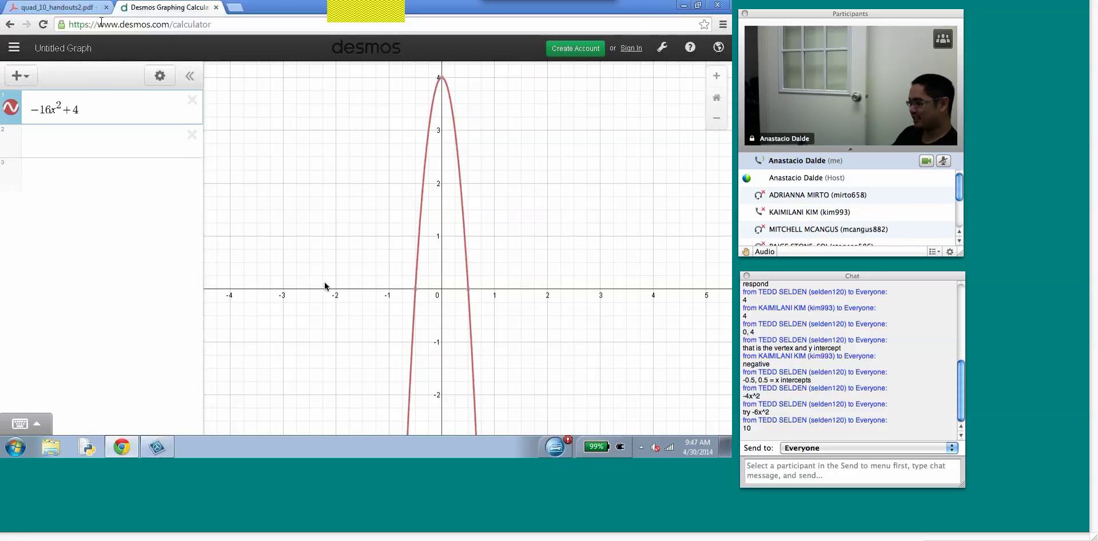
# - Compare the graph of -16x^2+4 with the first parabola on the bouncy ball handout
pyautogui.click(51, 7)
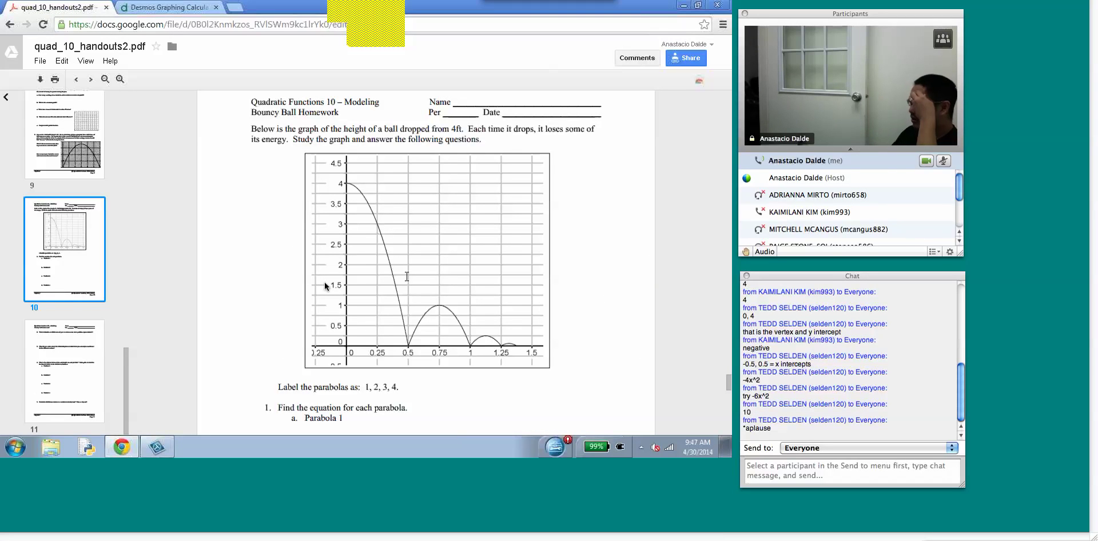
pyautogui.click(163, 7)
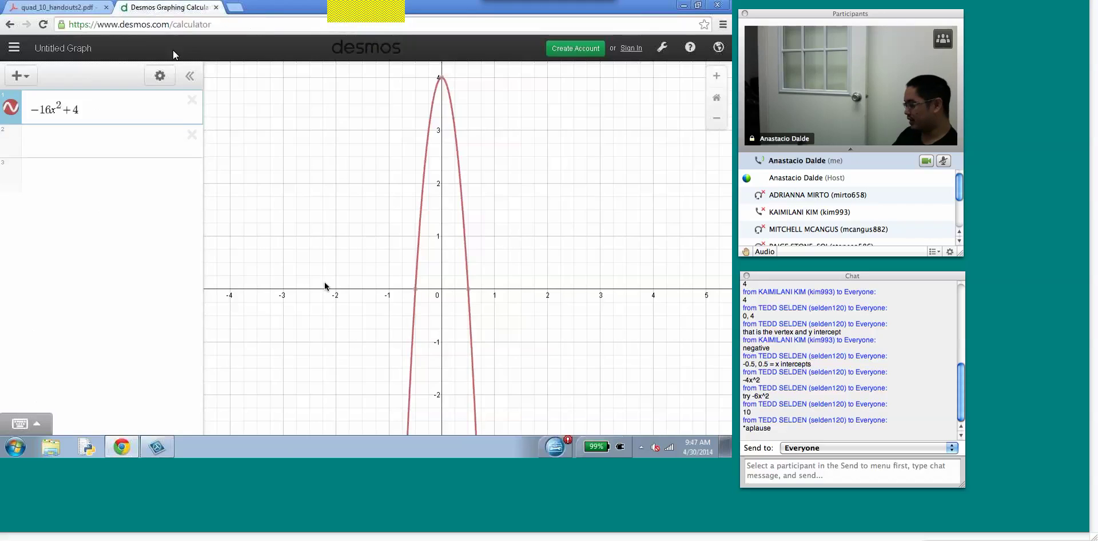
pyautogui.moveTo(469, 295)
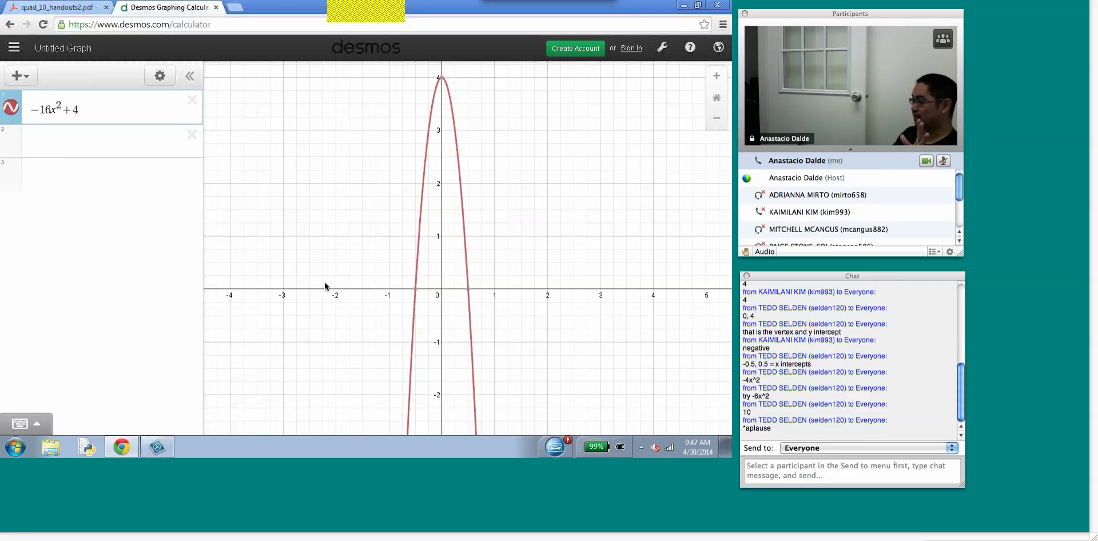
pyautogui.hotkey('ctrl', 'Tab')
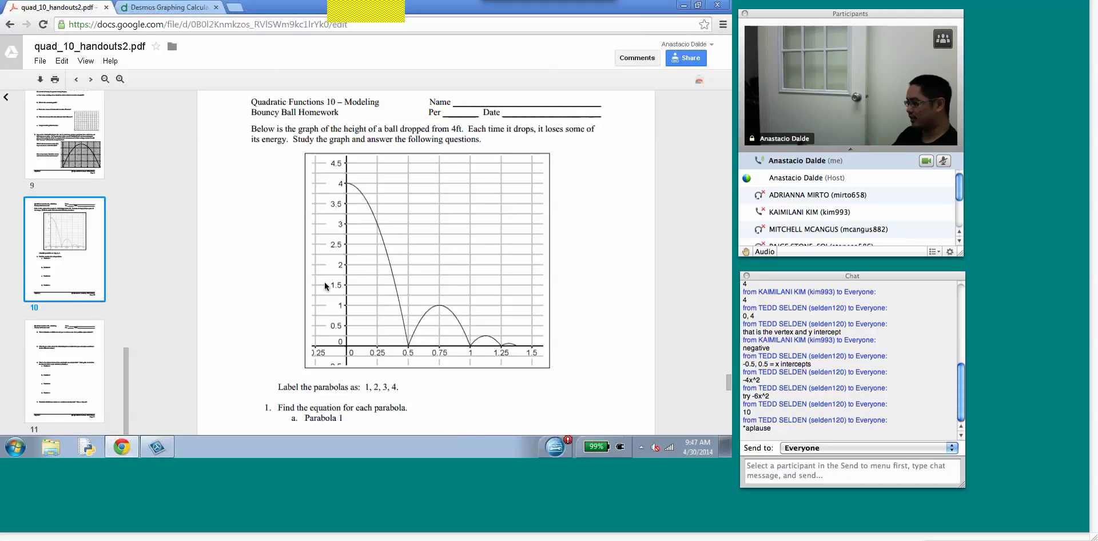
pyautogui.hotkey('ctrl', 'Tab')
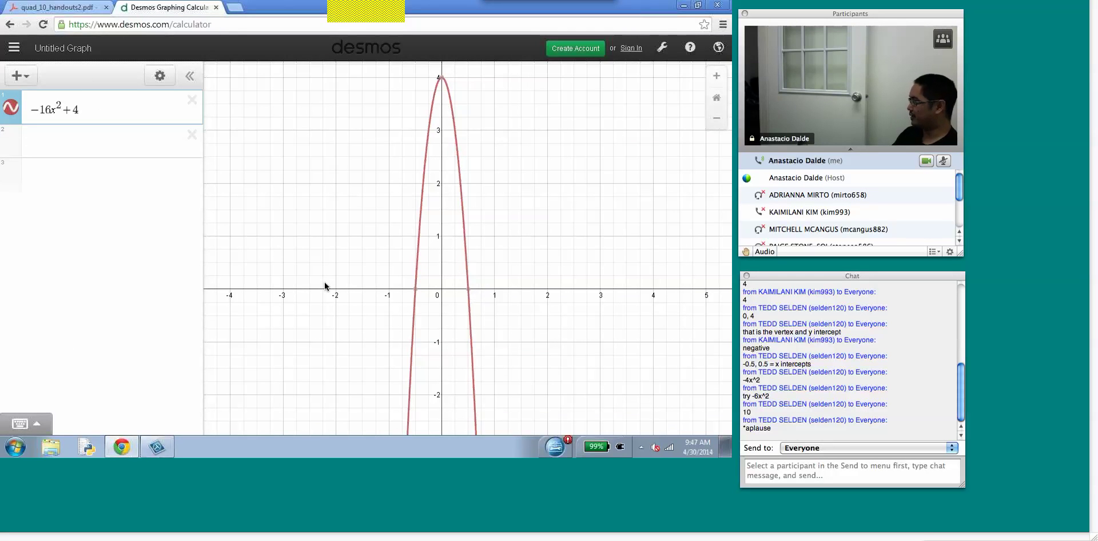
pyautogui.click(58, 8)
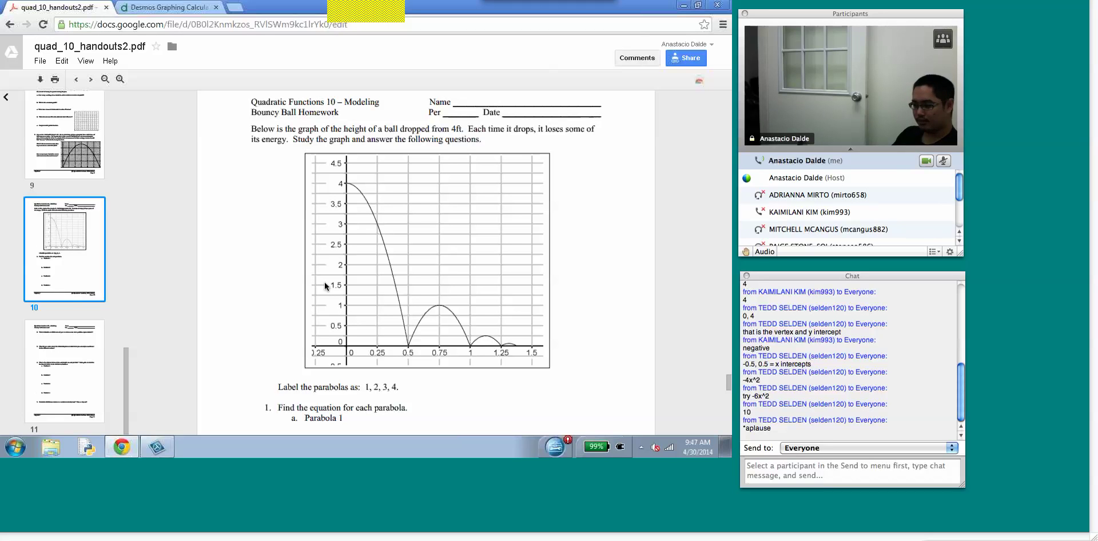
pyautogui.click(155, 8)
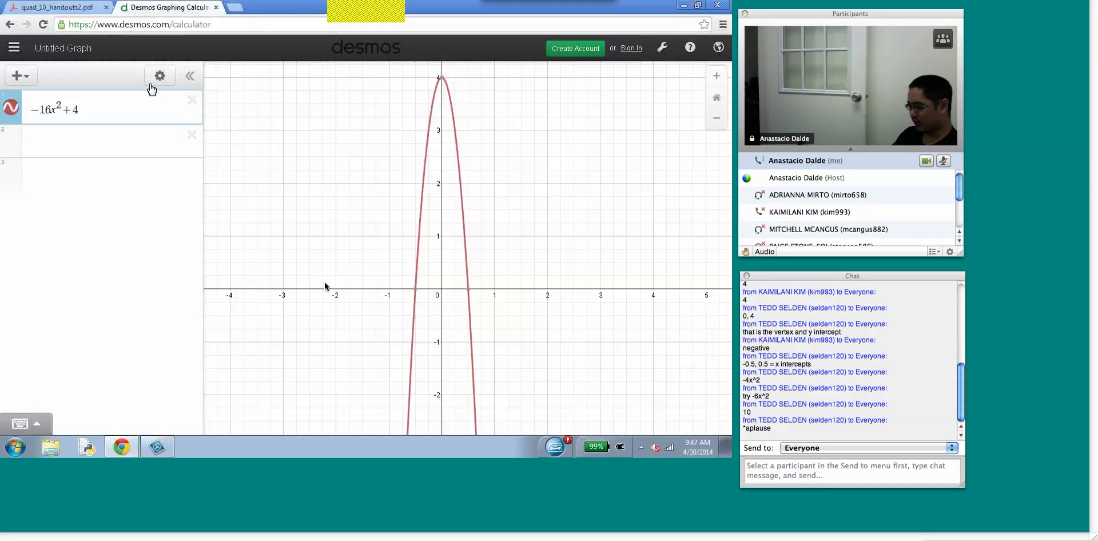
# - Enter x^2 as the second expression to start the second parabola
pyautogui.click(99, 155)
pyautogui.write('x')
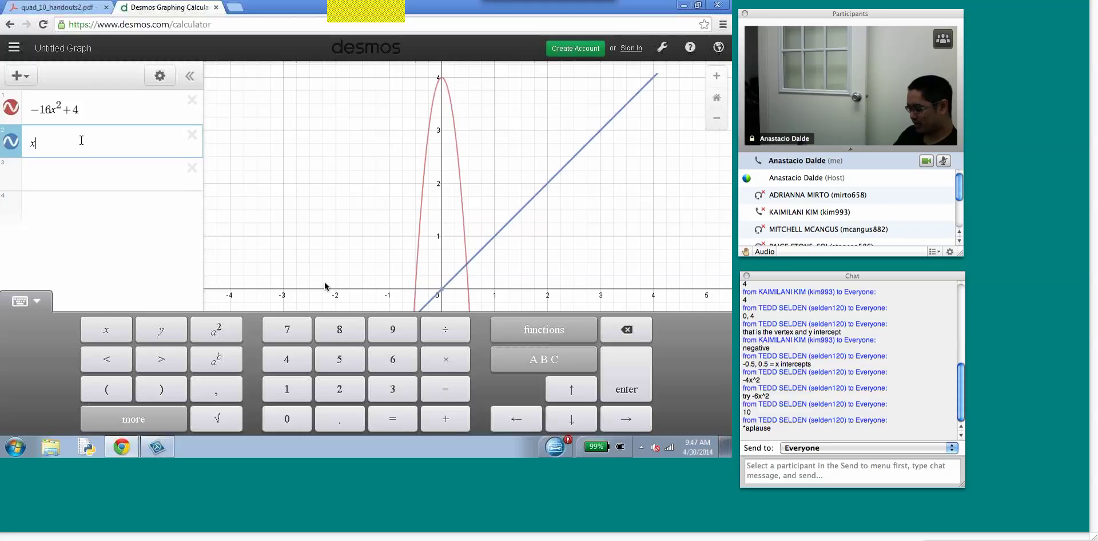
pyautogui.write('^2')
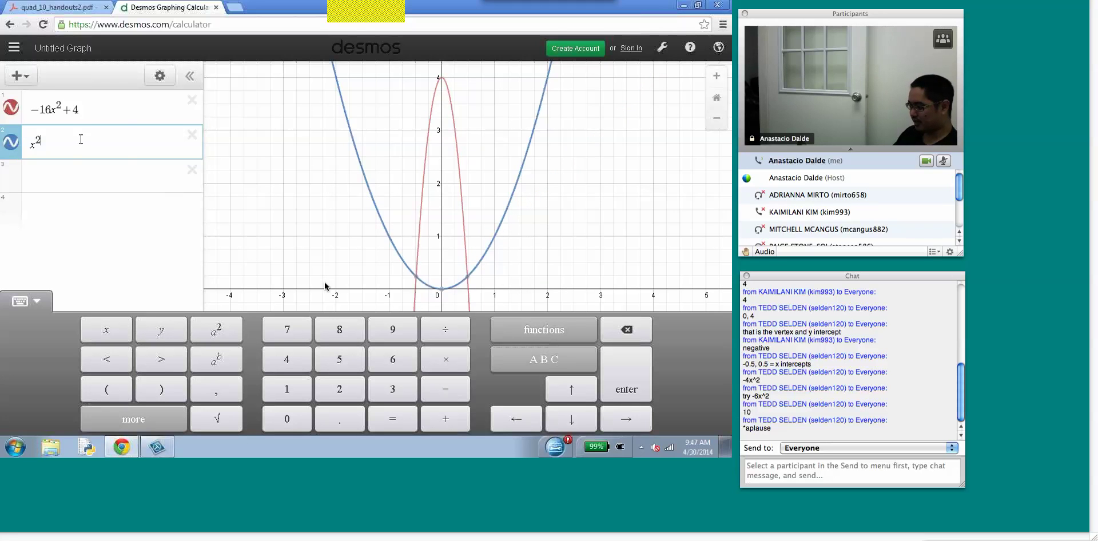
# - Arrange the handout and the graphing calculator in side-by-side windows and hide the handout's page thumbnails
pyautogui.hotkey('ctrl', 'w')
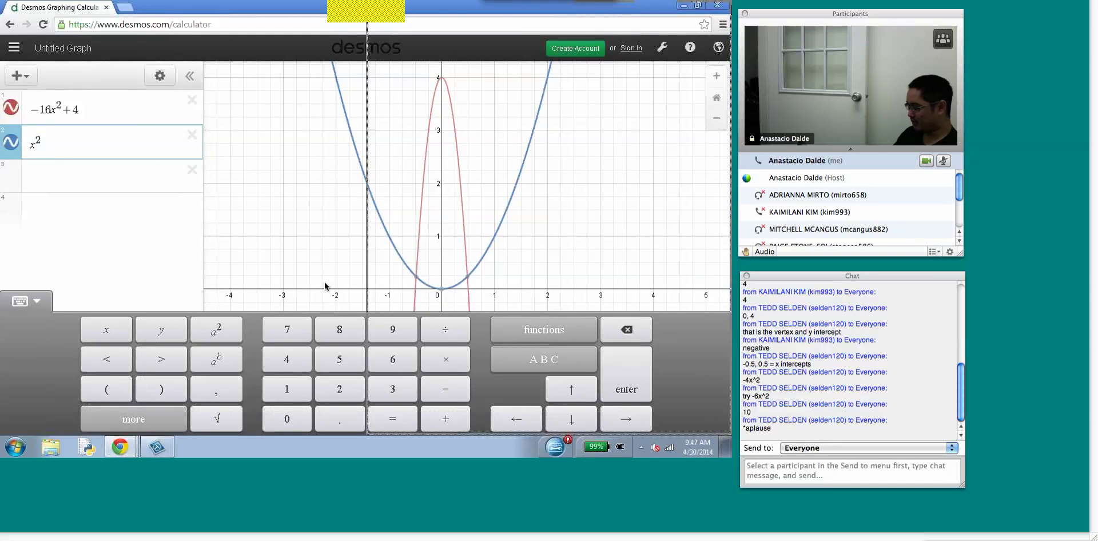
pyautogui.click(152, 7)
pyautogui.press('super+Left')
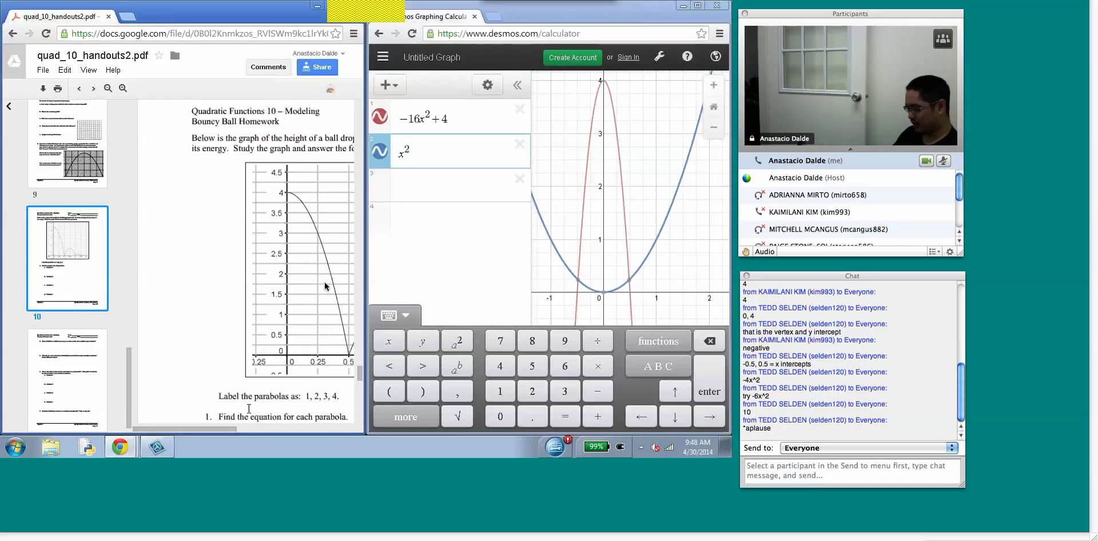
pyautogui.click(9, 107)
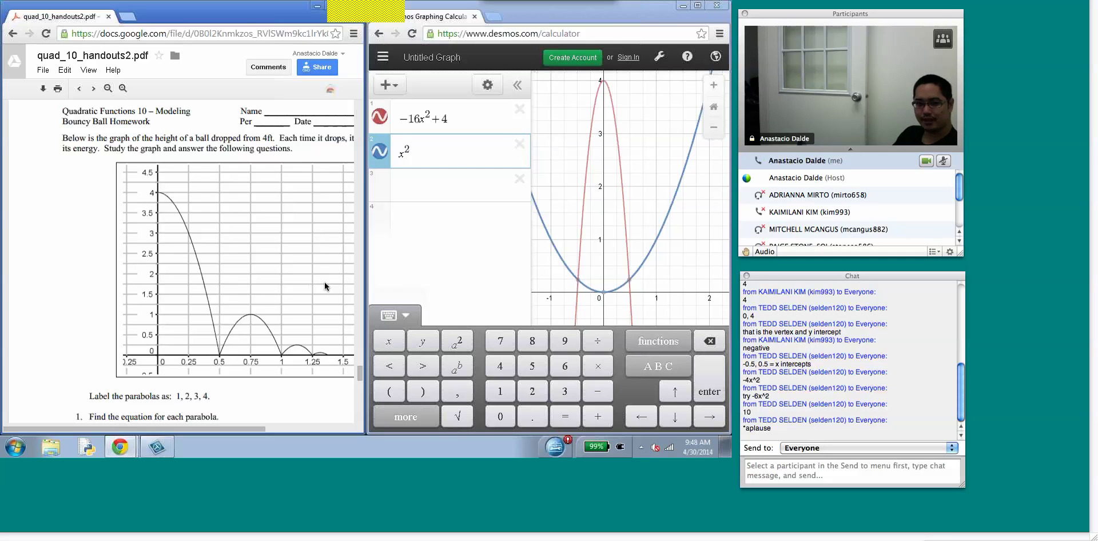
# - Change the second expression to -x^2+1 so it opens downward with its vertex at height 1
pyautogui.click(399, 152)
pyautogui.write('-')
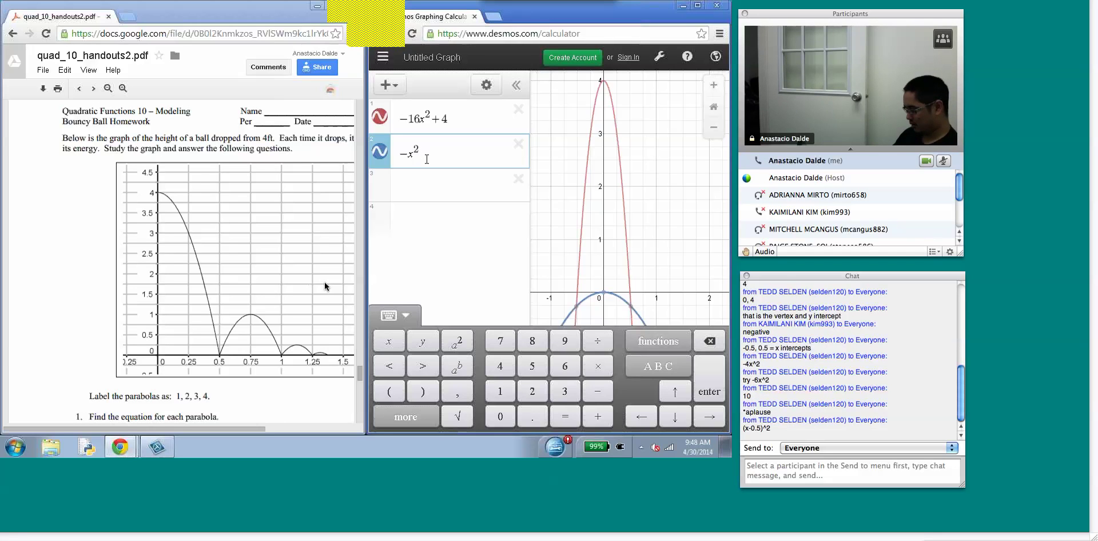
pyautogui.write('+1')
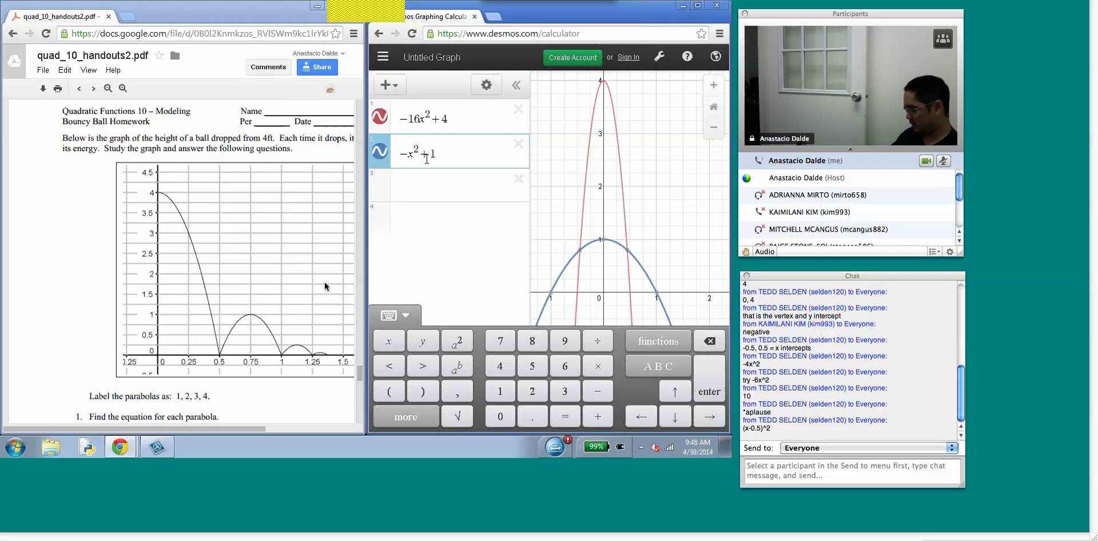
# - Rewrite the second expression in vertex form as -(x+1)^2+1
pyautogui.write('(')
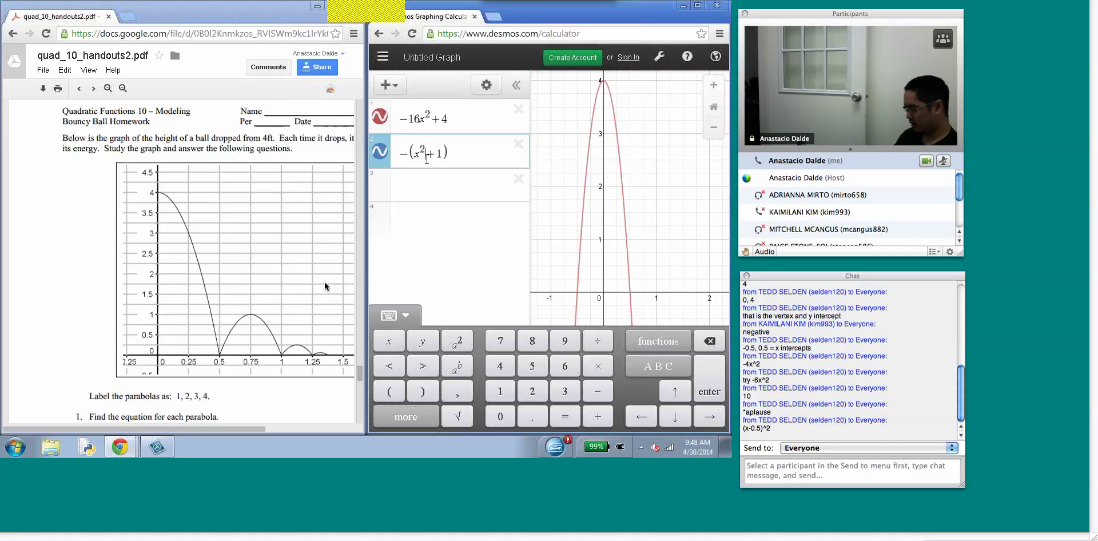
pyautogui.hotkey('ctrl', 'z')
pyautogui.click(427, 156)
pyautogui.click(426, 159)
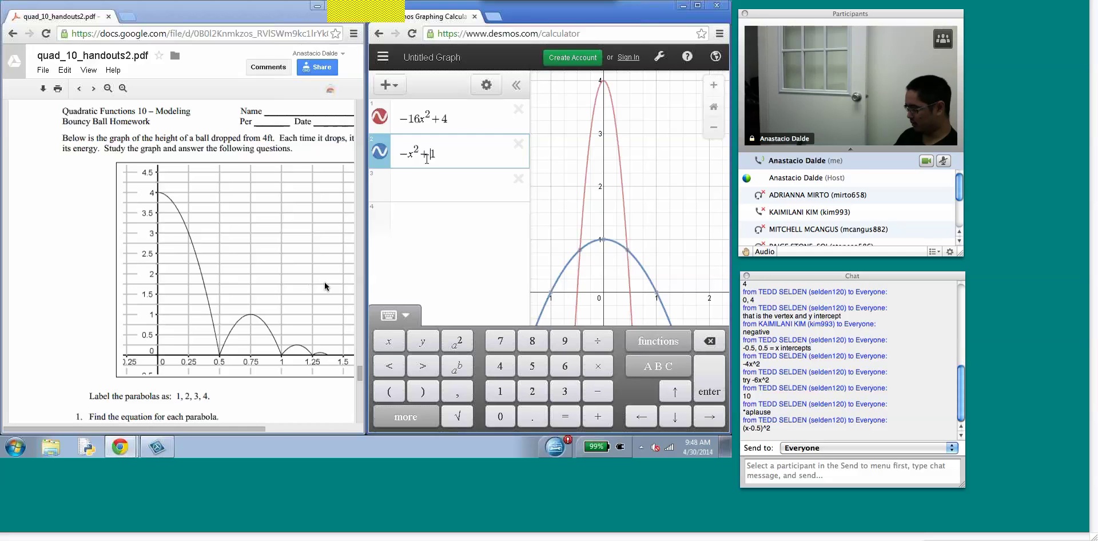
pyautogui.press('BackSpace')
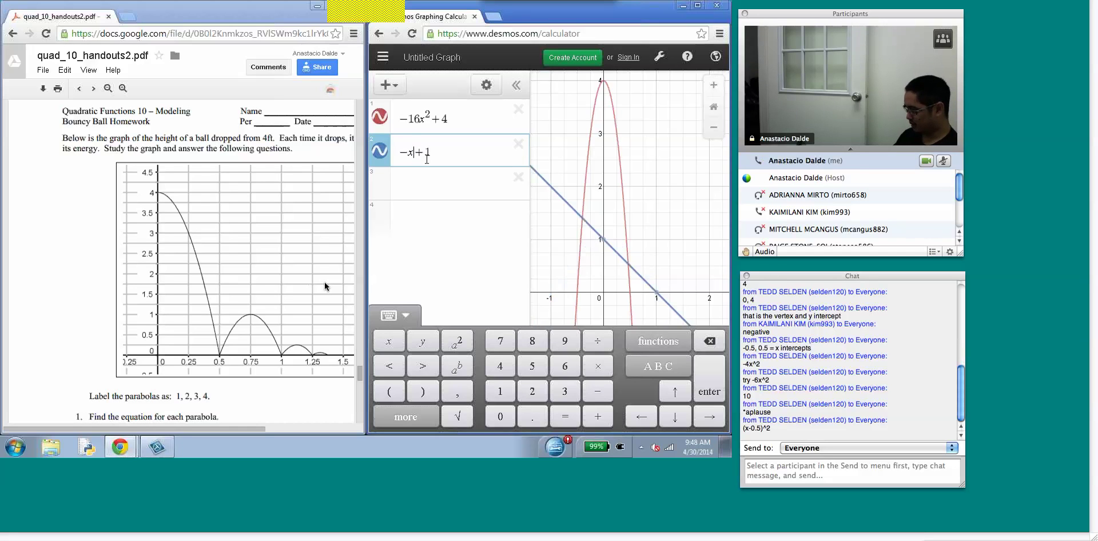
pyautogui.write('(x+1)')
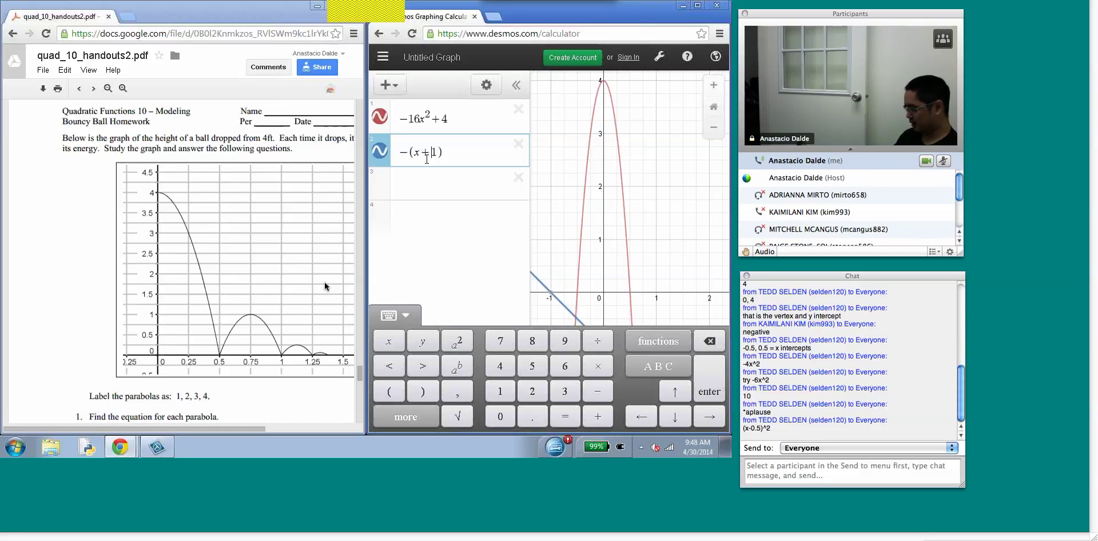
pyautogui.write('^2')
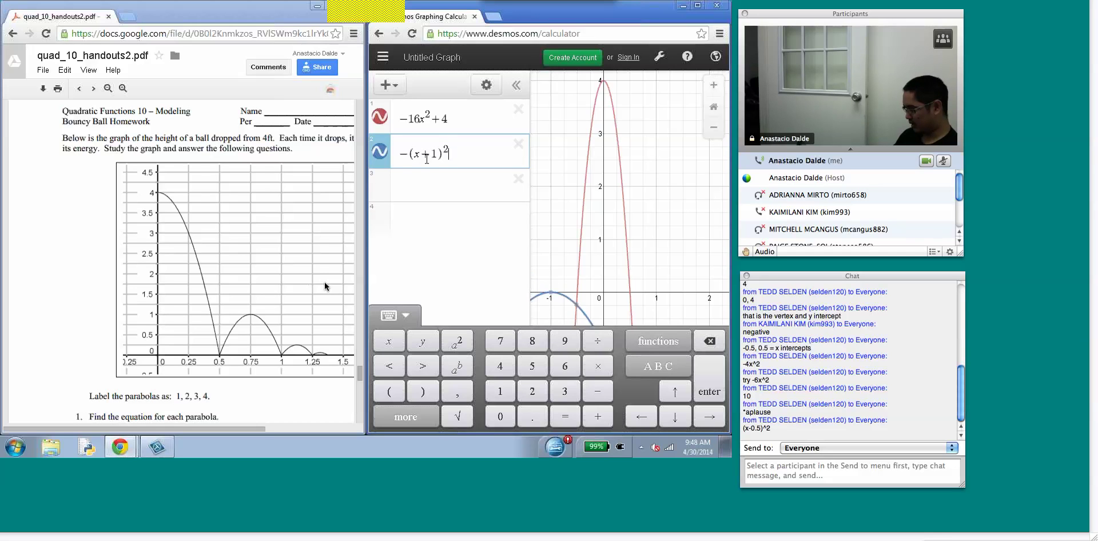
pyautogui.write('+1')
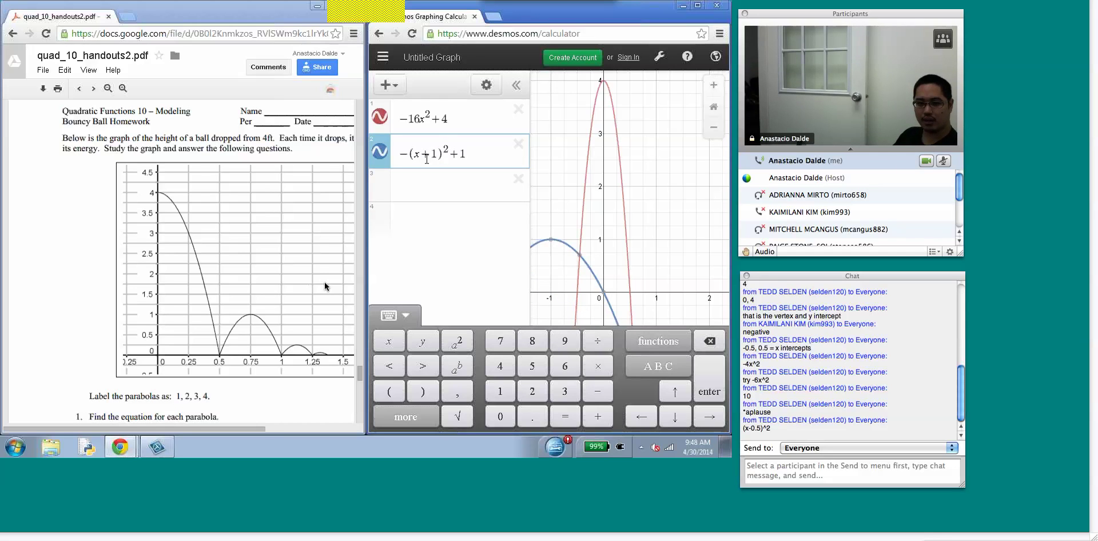
# - Change the squared term of the second expression to (x-.5)^2
pyautogui.press('BackSpace')
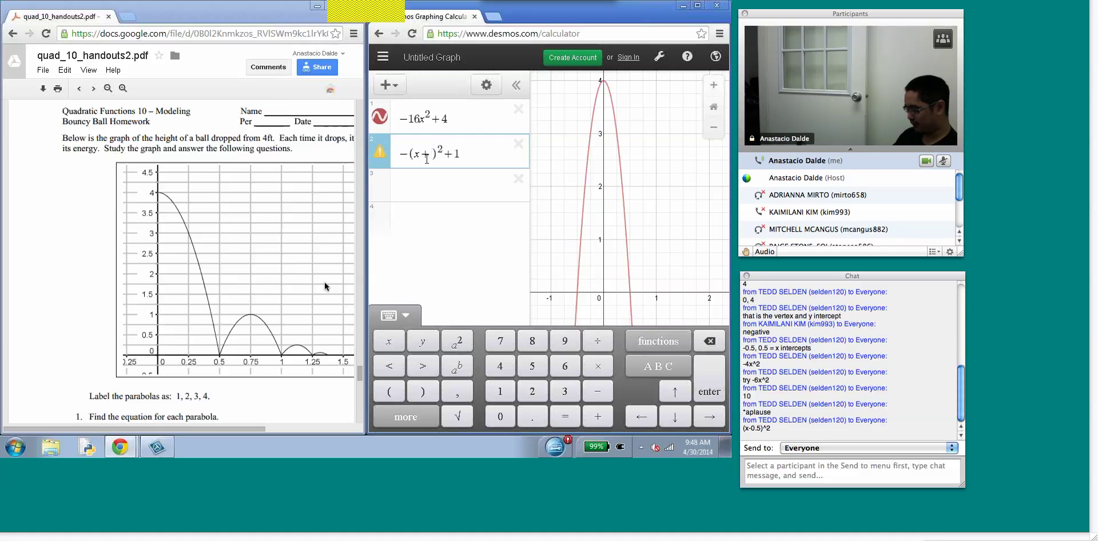
pyautogui.write('.5')
pyautogui.press('BackSpace')
pyautogui.press('BackSpace')
pyautogui.press('BackSpace')
pyautogui.write('-.5')
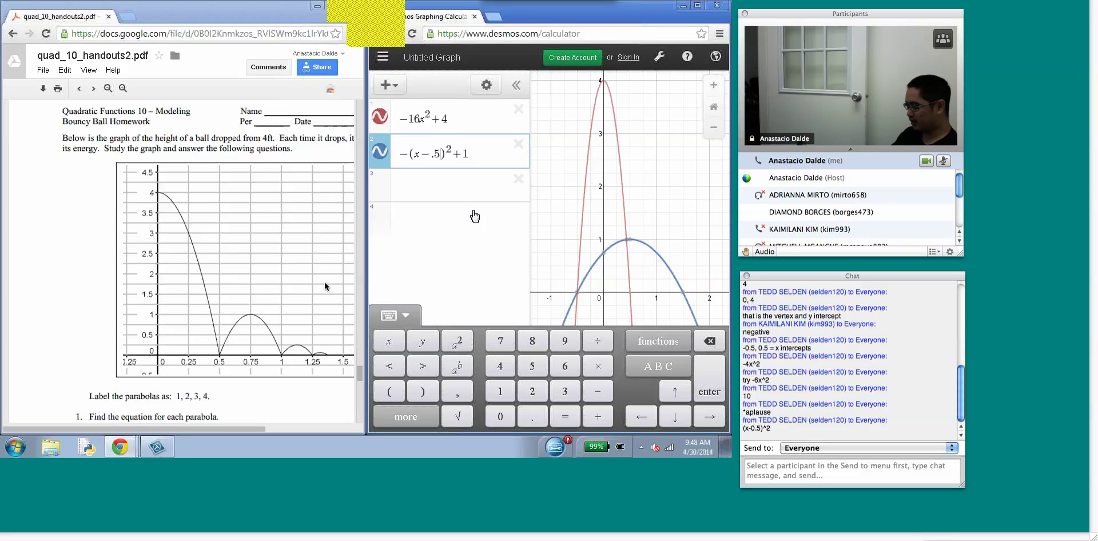
# - Change the second expression's horizontal shift to .75 and set its leading coefficient to -16 after trying -17
pyautogui.click(439, 153)
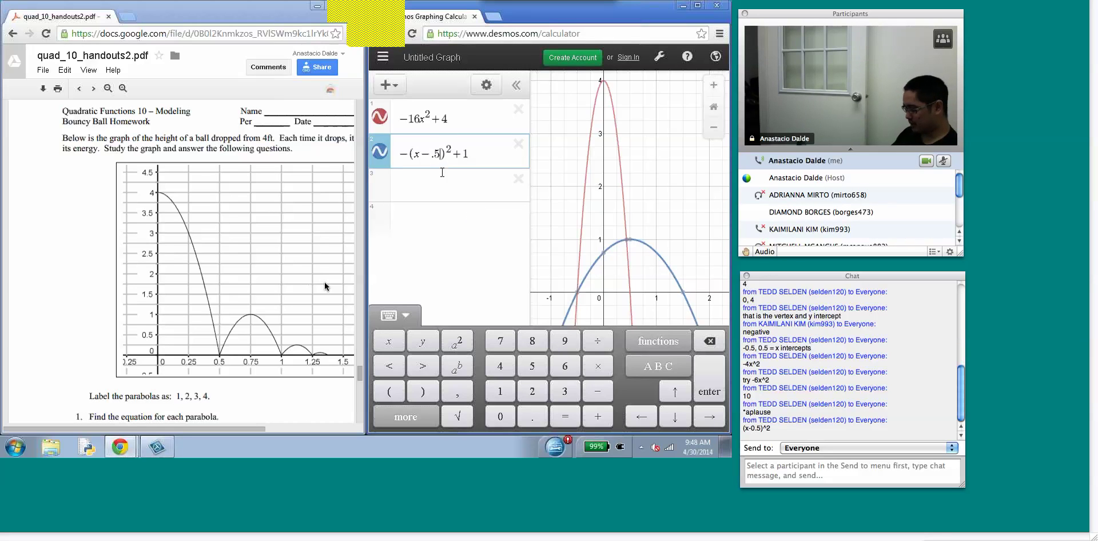
pyautogui.write('7')
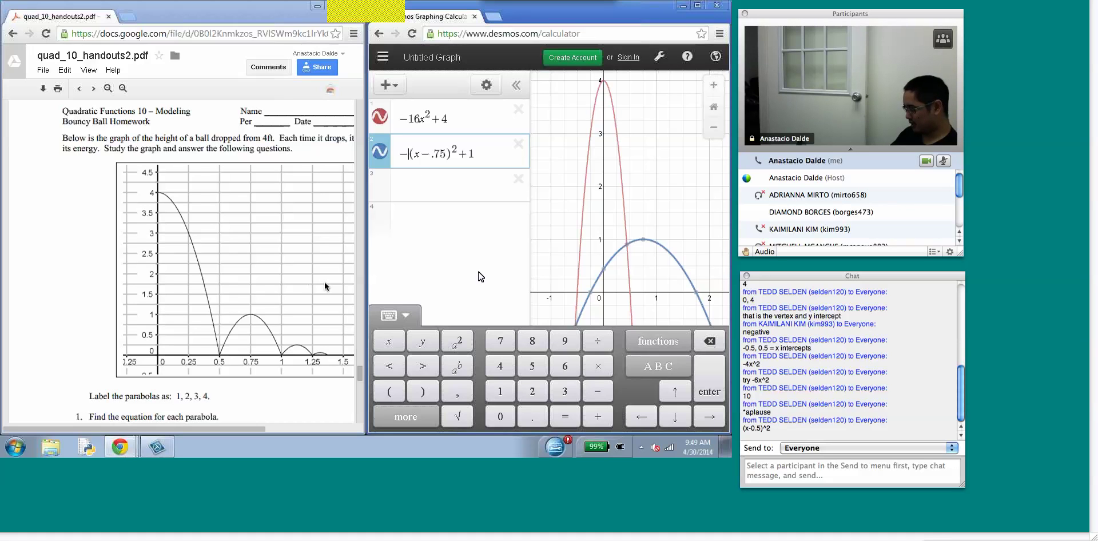
pyautogui.write('17')
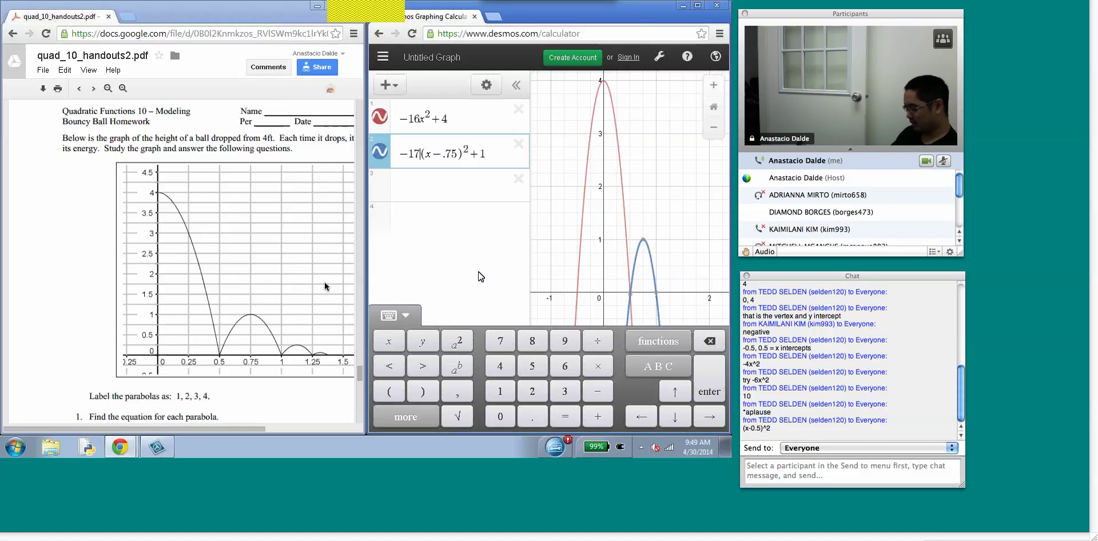
pyautogui.press('BackSpace')
pyautogui.write('6')
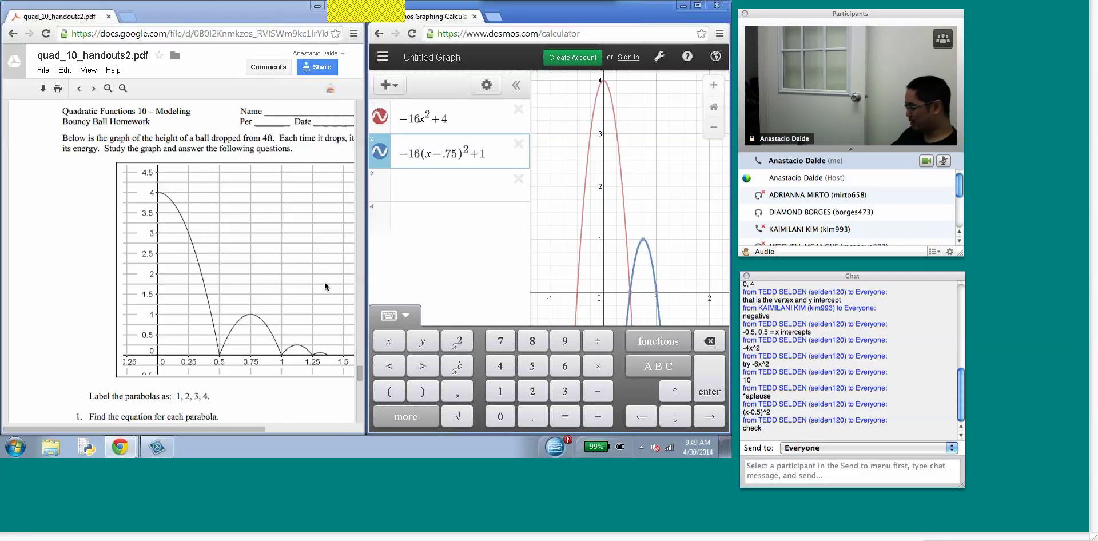
# - Check both x-intercepts of the second parabola against the handout graph
pyautogui.click(655, 297)
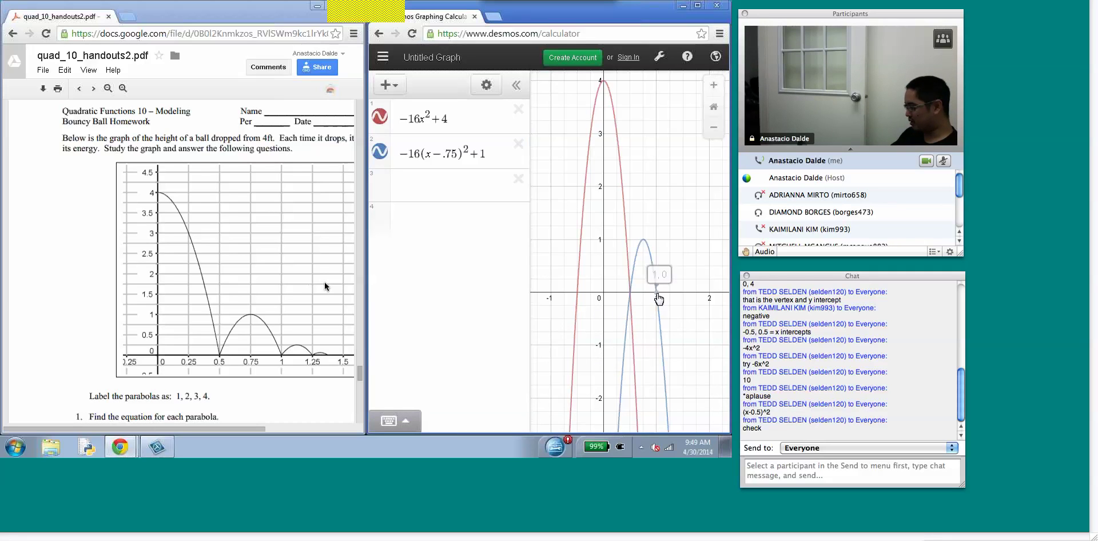
pyautogui.click(656, 292)
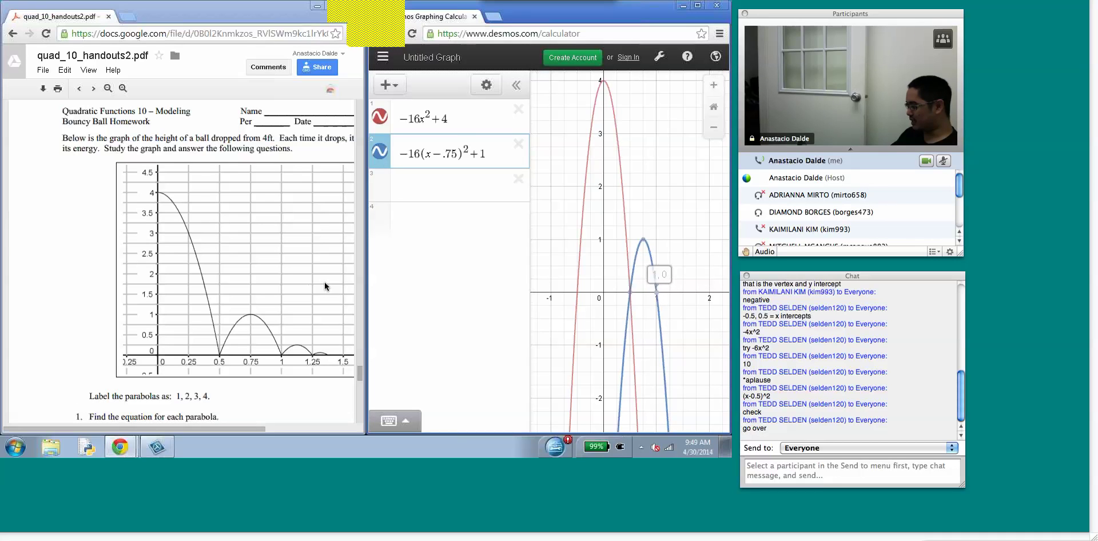
pyautogui.click(629, 293)
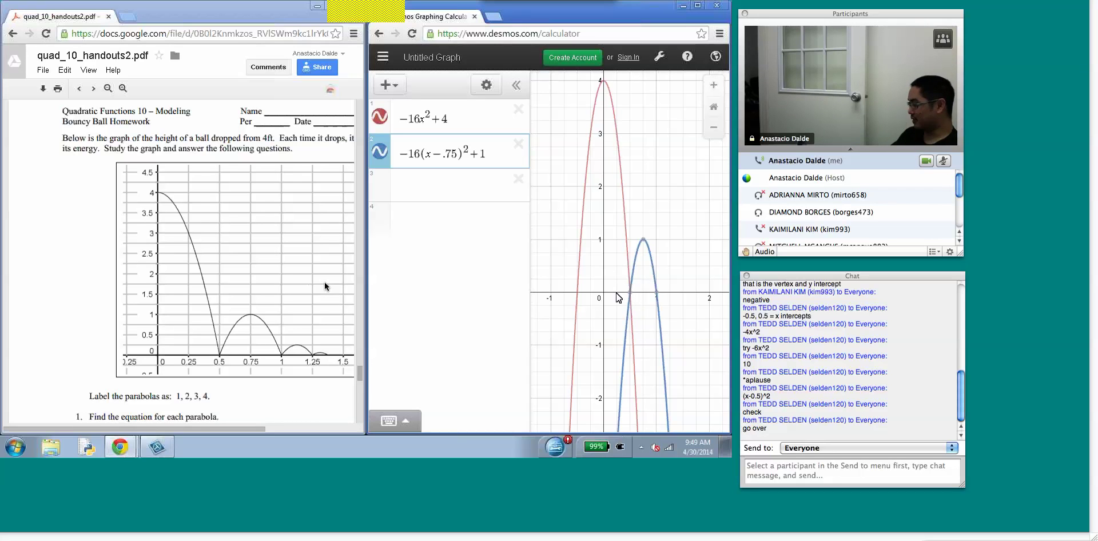
# - Copy the second expression into the third line and set the copy's constant term to .25
pyautogui.click(419, 192)
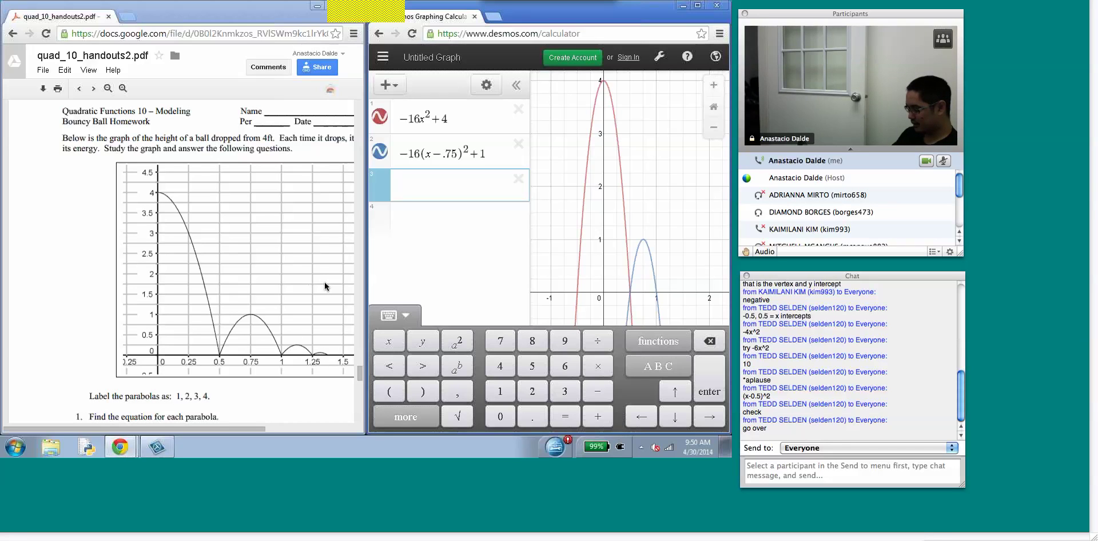
pyautogui.moveTo(487, 153); pyautogui.dragTo(394, 155)
pyautogui.hotkey('ctrl', 'c')
pyautogui.click(419, 187)
pyautogui.hotkey('ctrl', 'v')
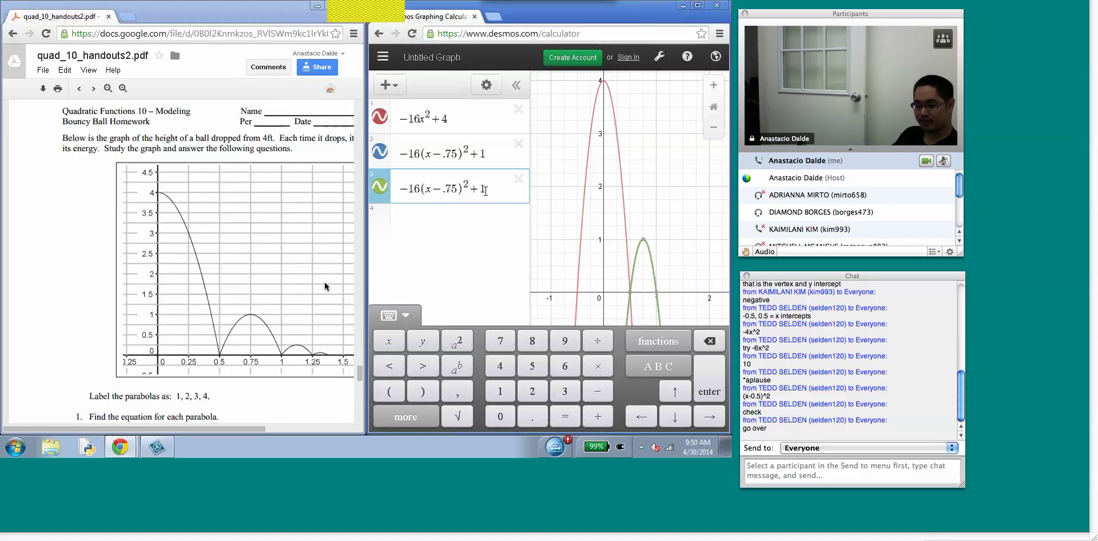
pyautogui.press('BackSpace')
pyautogui.write('.25')
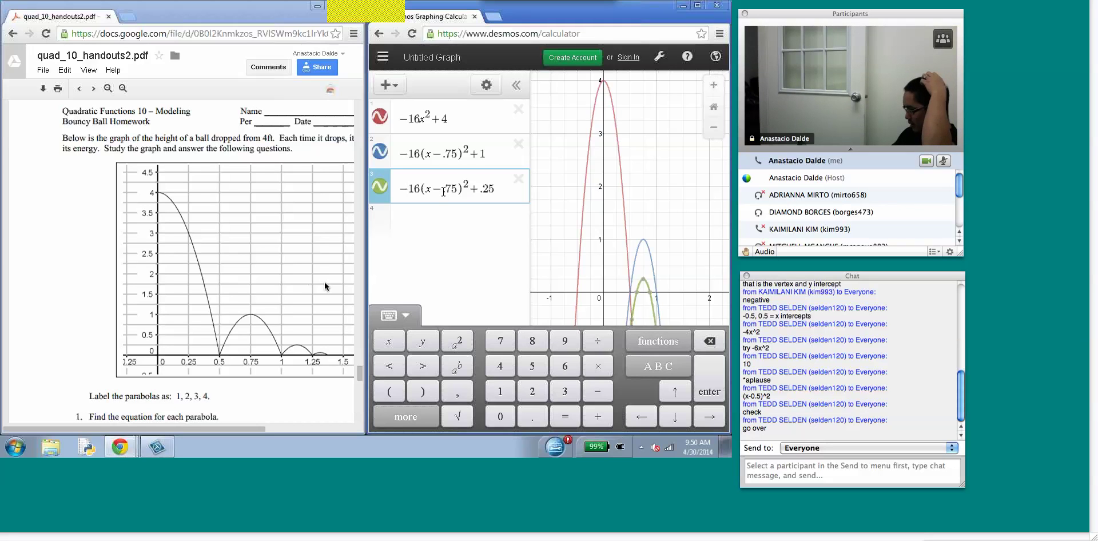
# - Change the third expression's horizontal shift to 1.125
pyautogui.moveTo(446, 190); pyautogui.dragTo(457, 189)
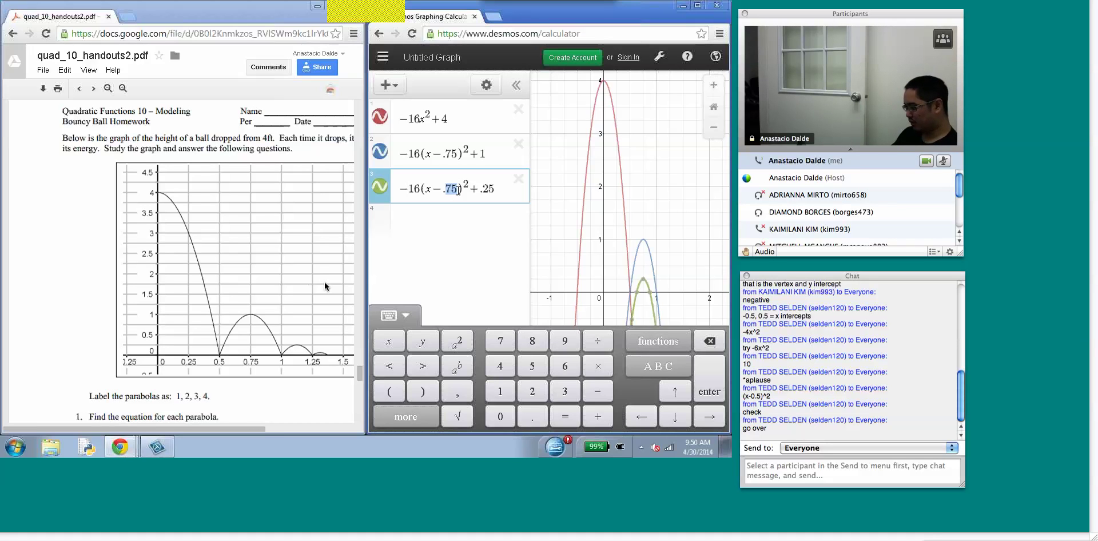
pyautogui.click(444, 190)
pyautogui.write('1')
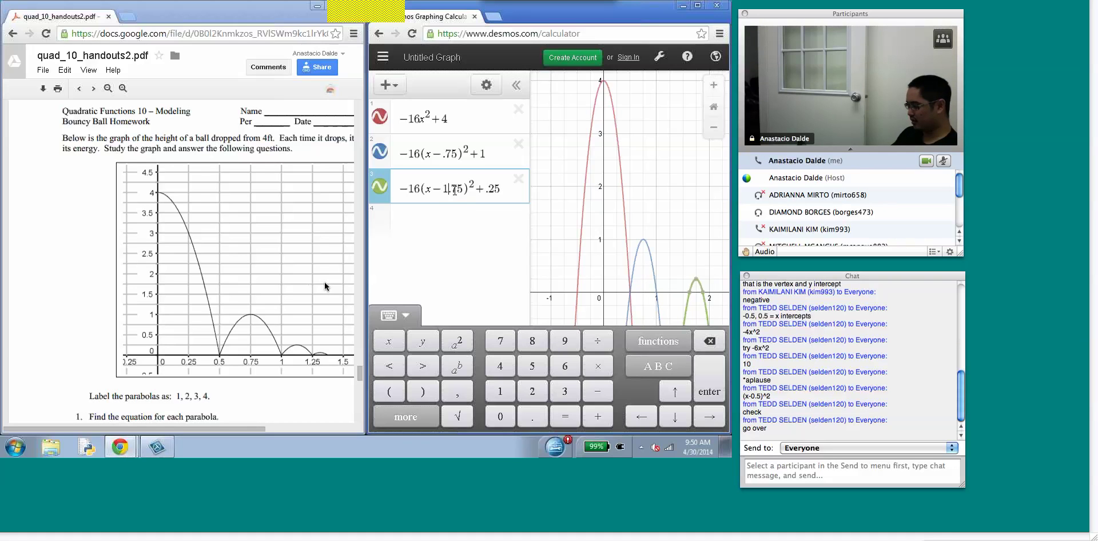
pyautogui.press('Delete')
pyautogui.press('Delete')
pyautogui.press('Delete')
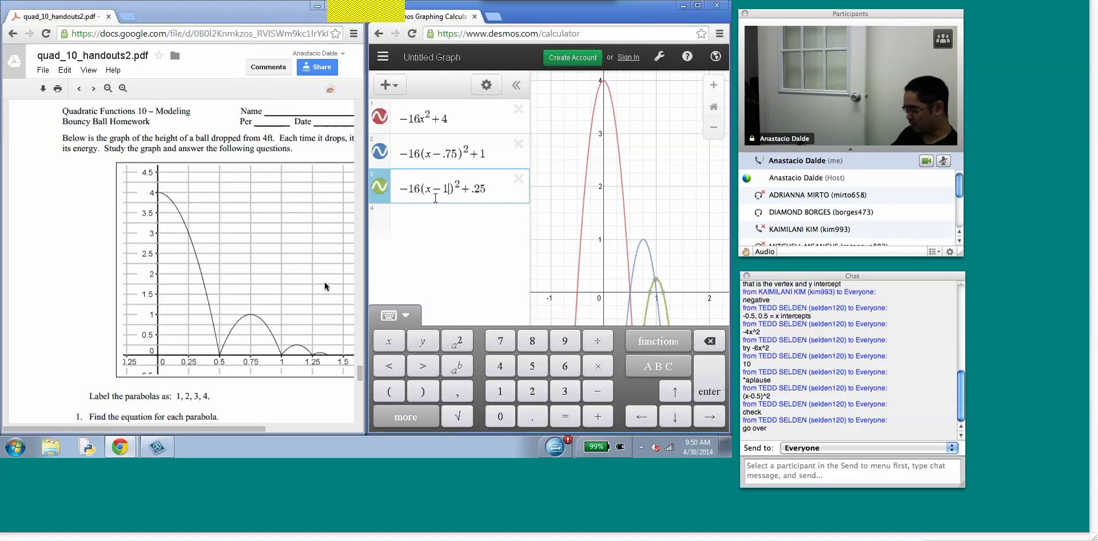
pyautogui.write('.125')
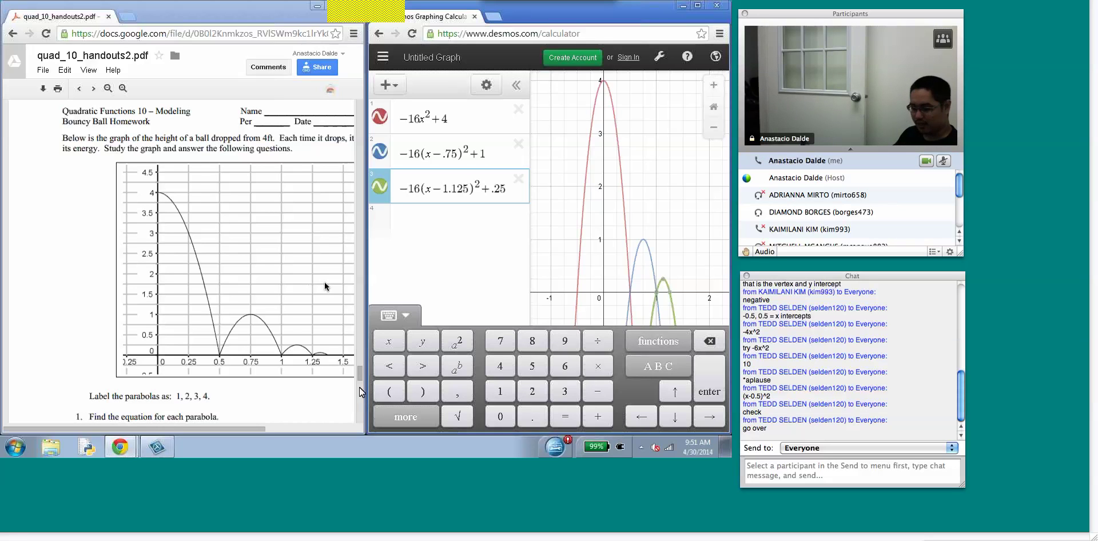
# - Copy the third expression into the fourth line and clear the copy's constant term
pyautogui.moveTo(359, 378); pyautogui.dragTo(361, 382)
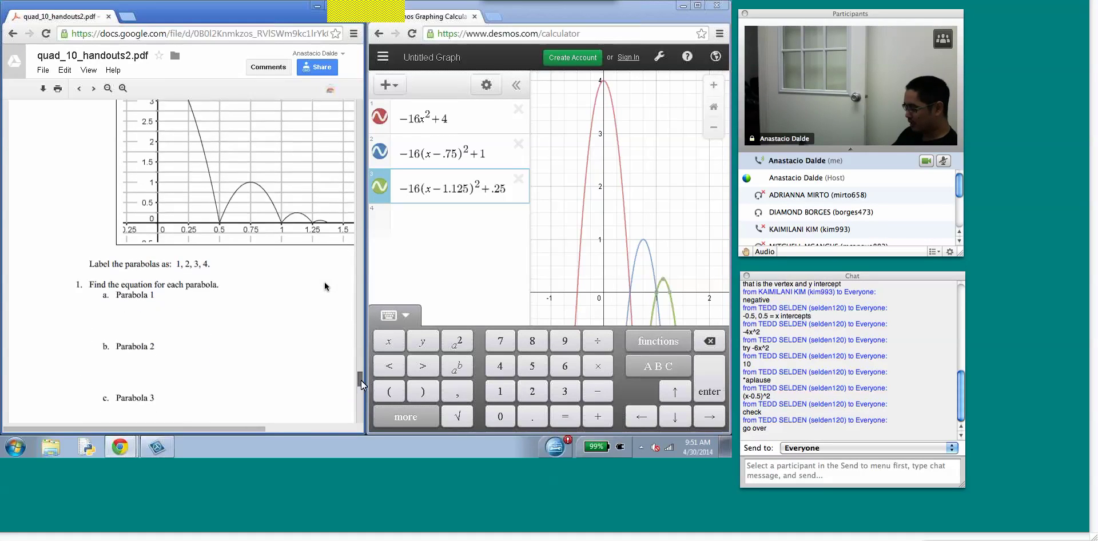
pyautogui.moveTo(503, 191); pyautogui.dragTo(397, 183)
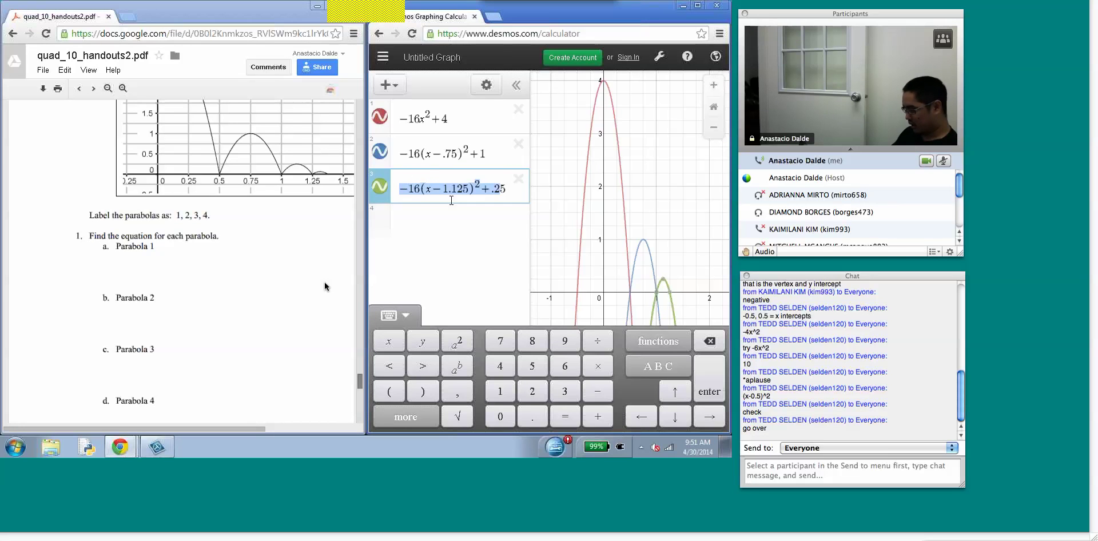
pyautogui.hotkey('ctrl', 'c')
pyautogui.click(414, 226)
pyautogui.hotkey('ctrl', 'v')
pyautogui.press('BackSpace')
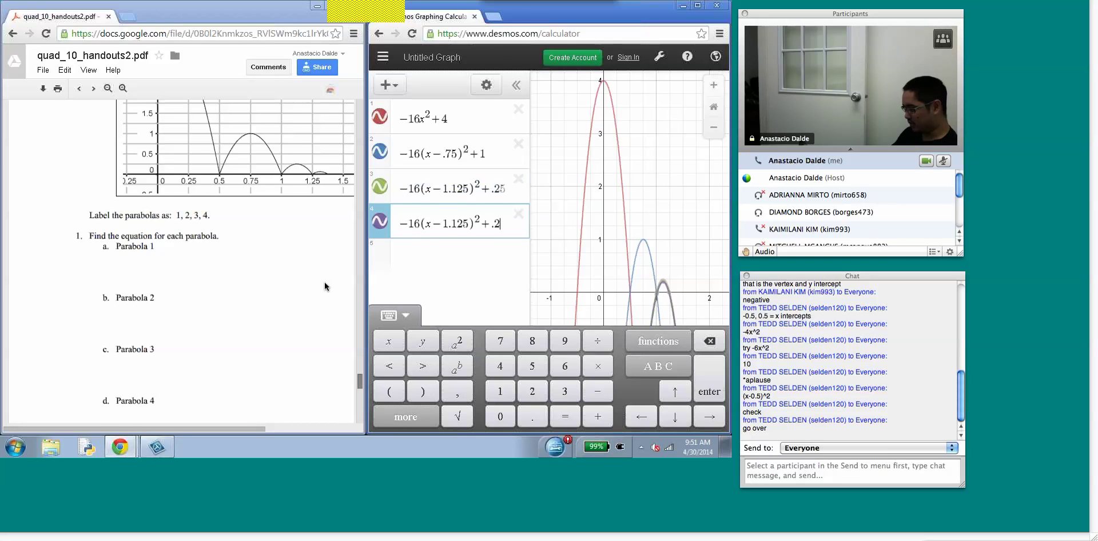
pyautogui.press('BackSpace')
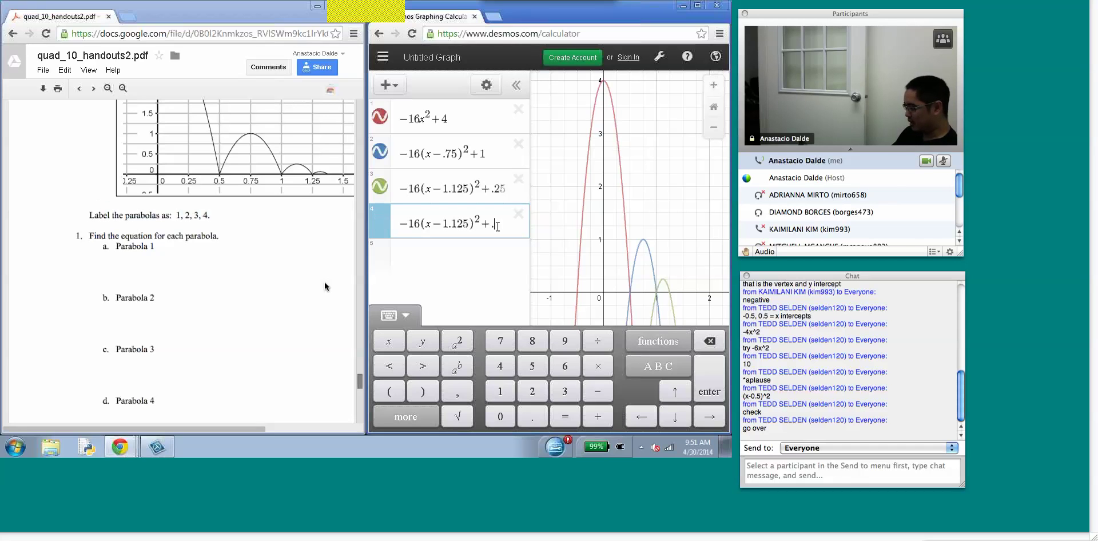
pyautogui.press('BackSpace')
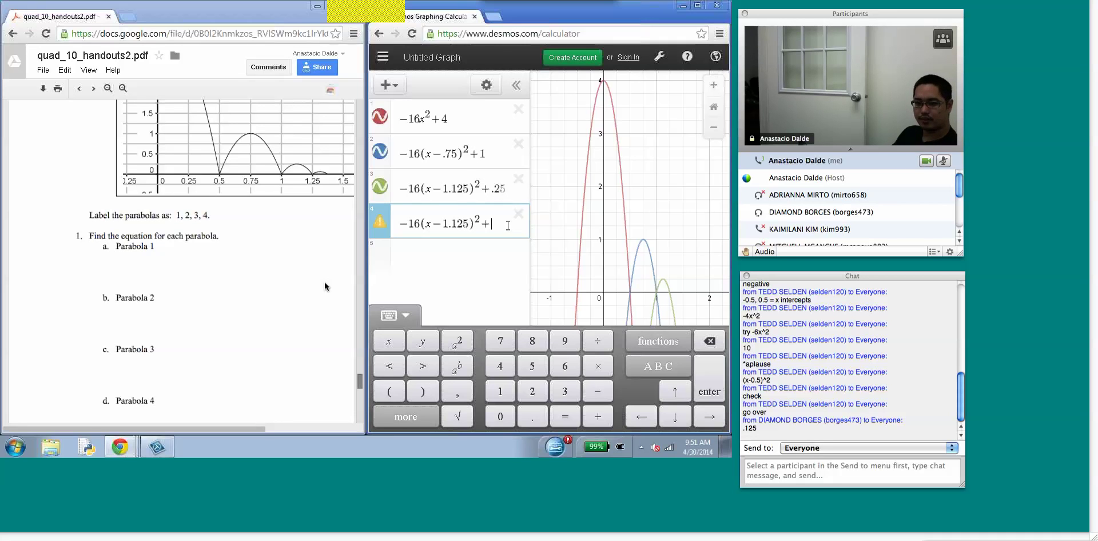
# - Calculate .25/4 with a Google search in a new browser tab
pyautogui.click(492, 16)
pyautogui.write('.25')
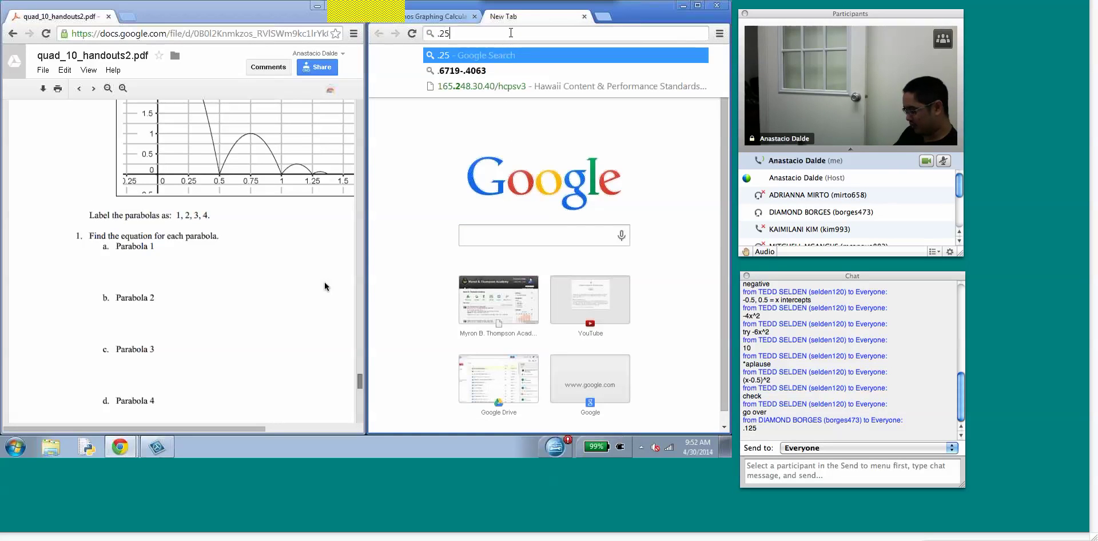
pyautogui.write('/4')
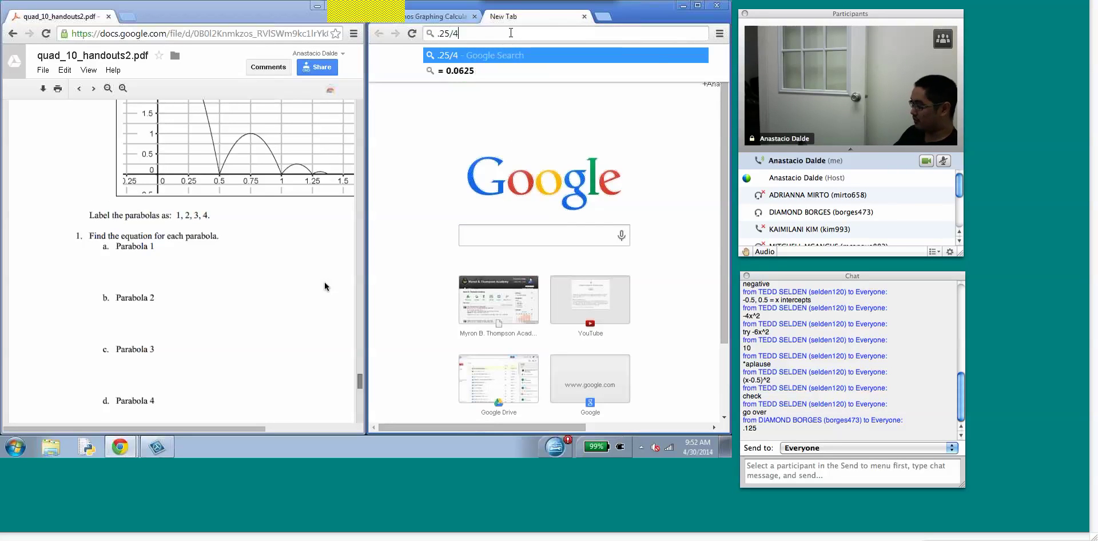
pyautogui.press('Return')
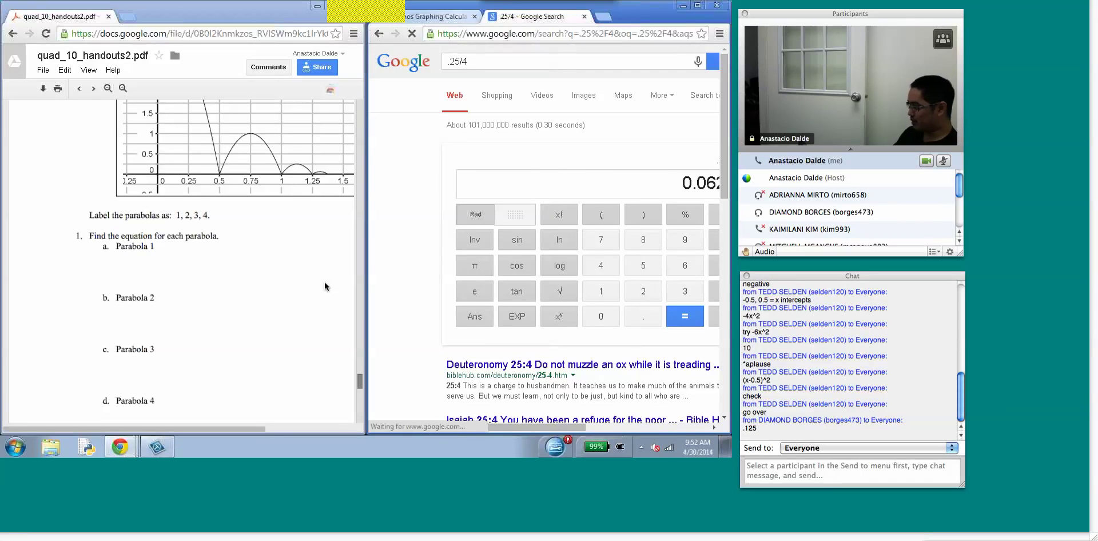
# - Return to the Desmos graph and enter .0625 as the fourth expression's constant term
pyautogui.click(457, 17)
pyautogui.write('.06')
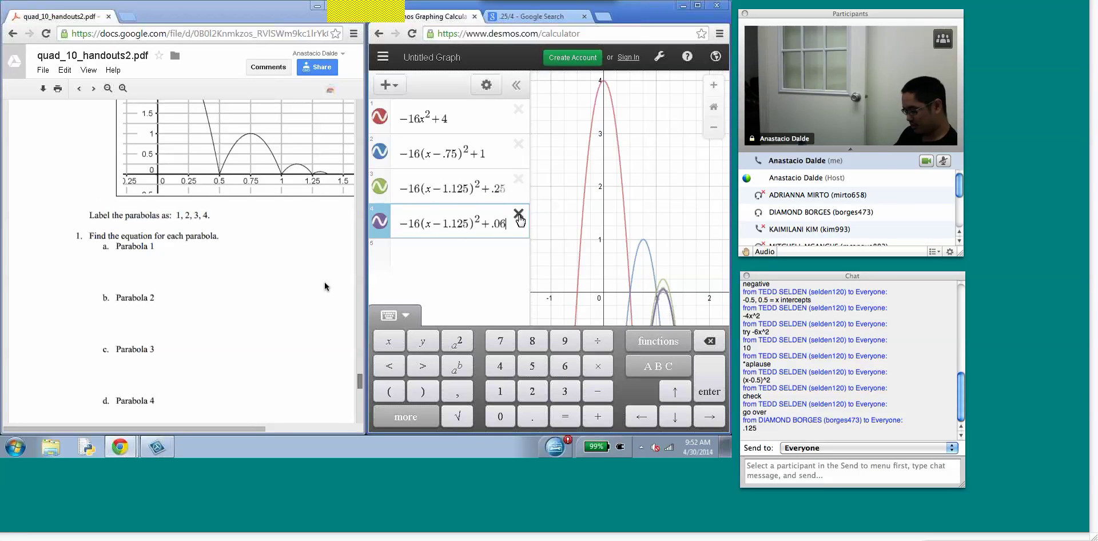
pyautogui.write('25')
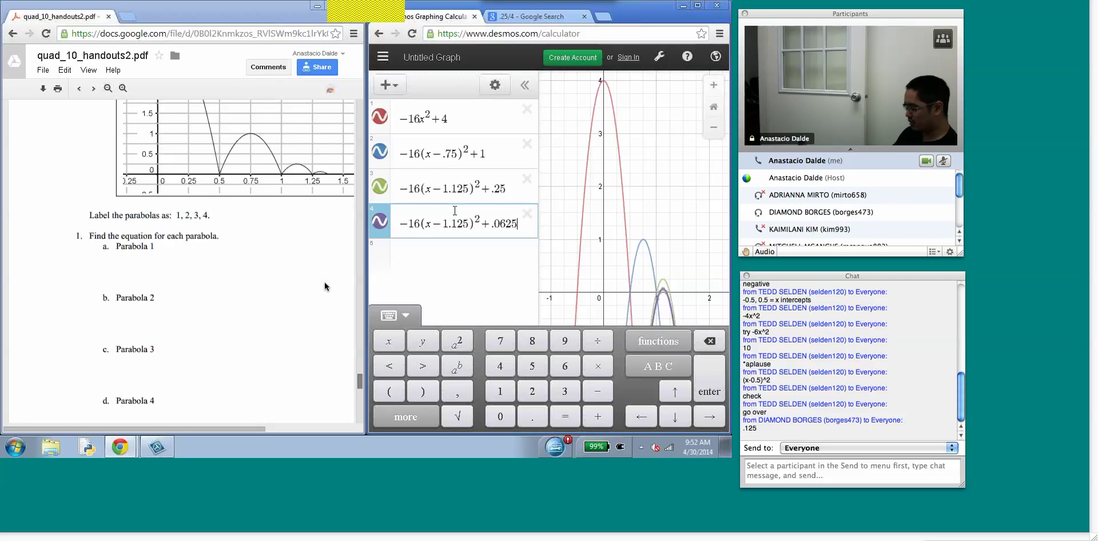
# - Switch back to the Google search and calculate .25+.125, extending it to .25+.125/2
pyautogui.click(523, 20)
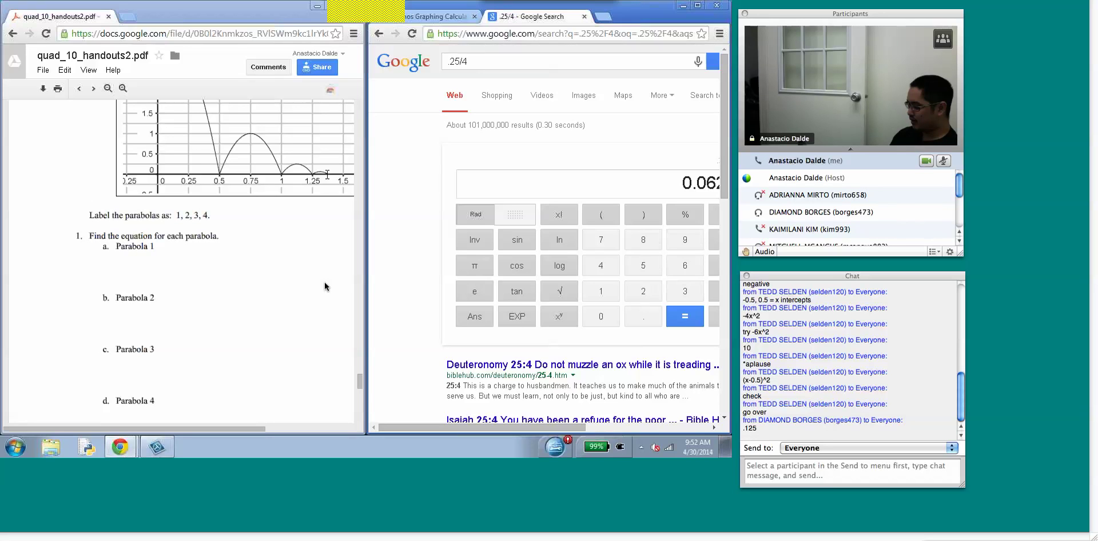
pyautogui.click(472, 59)
pyautogui.write('.25+')
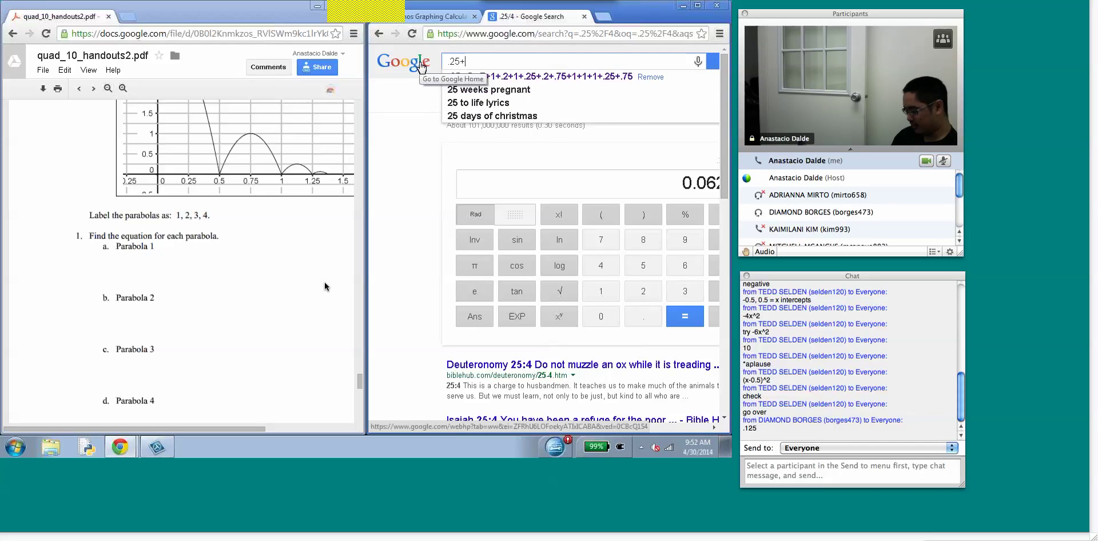
pyautogui.write('.125')
pyautogui.press('Return')
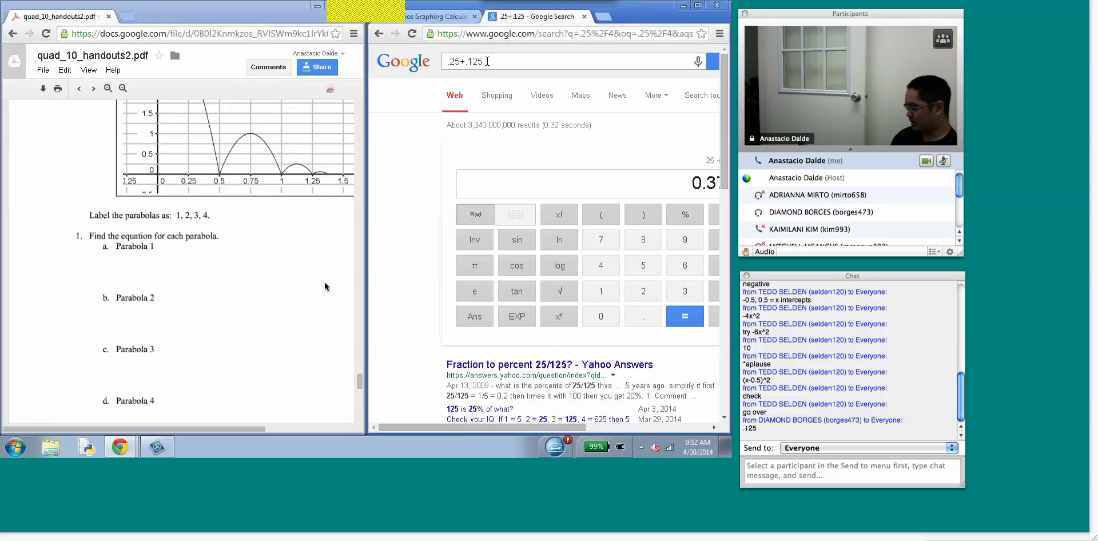
pyautogui.write('/2')
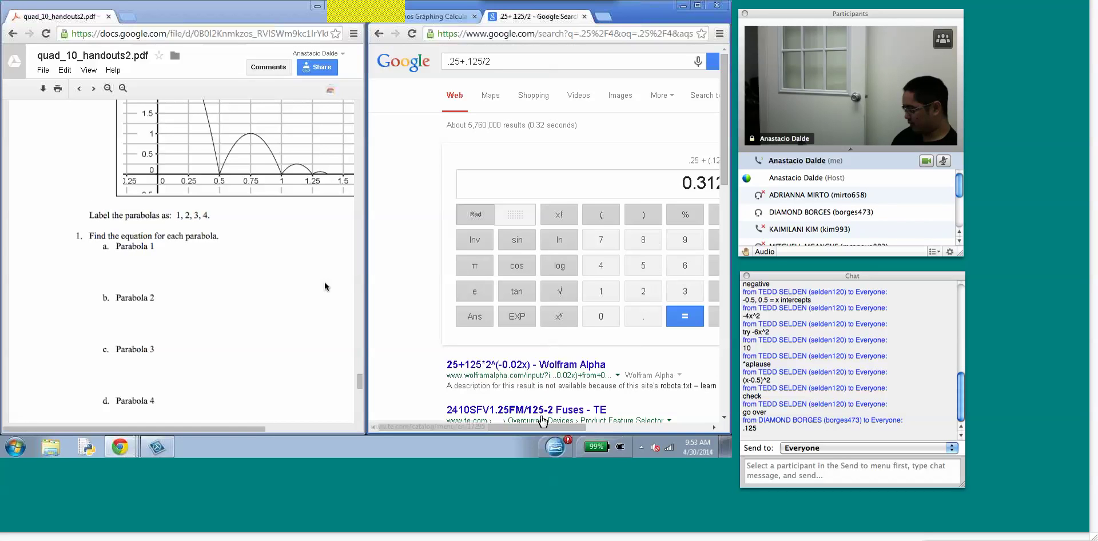
pyautogui.moveTo(546, 428); pyautogui.dragTo(450, 20)
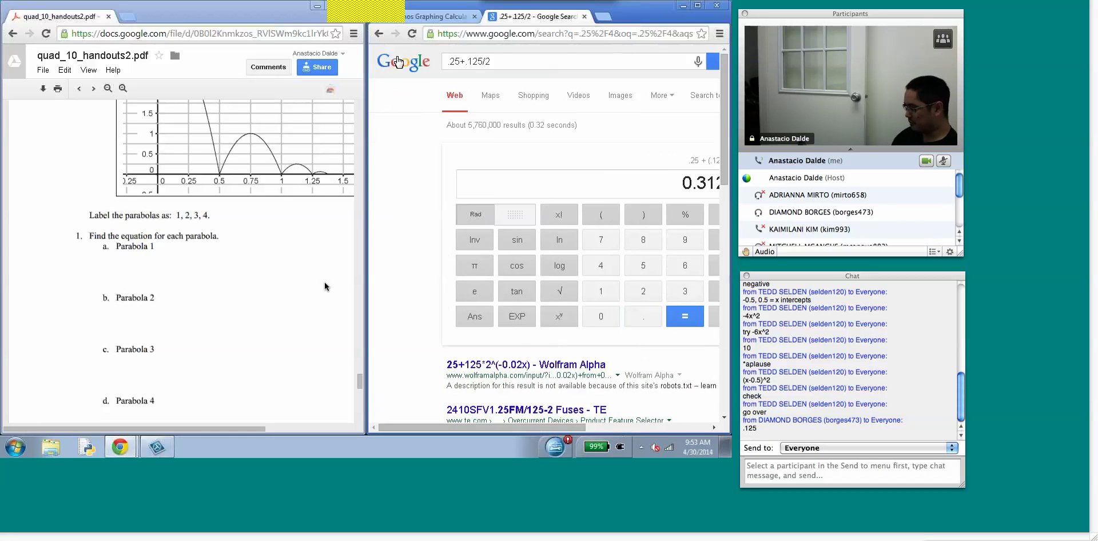
# - Return to Desmos and change the fourth expression's horizontal shift to 1.3125, then hide the math keypad
pyautogui.click(449, 20)
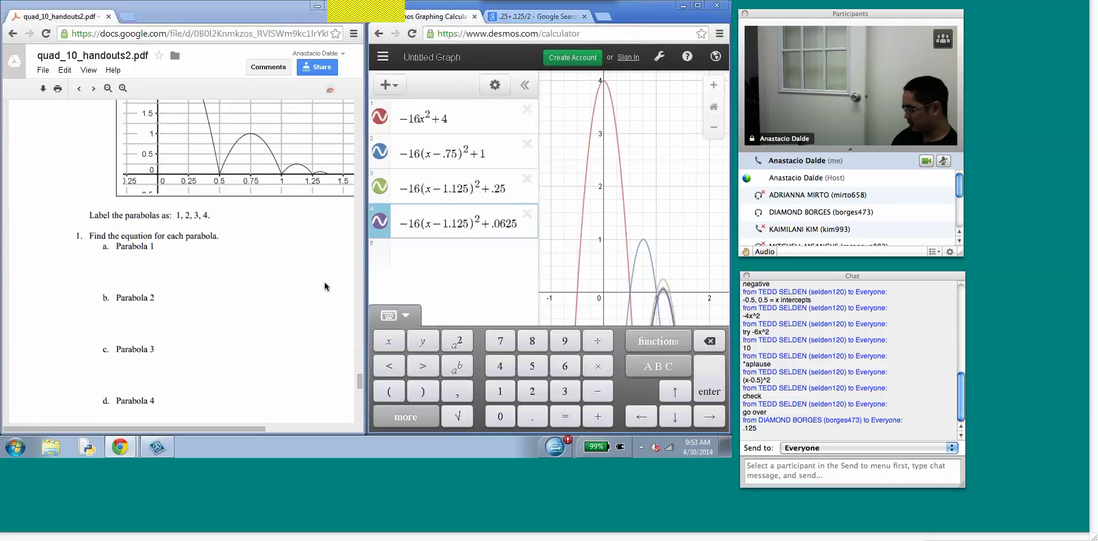
pyautogui.click(453, 223)
pyautogui.write('3')
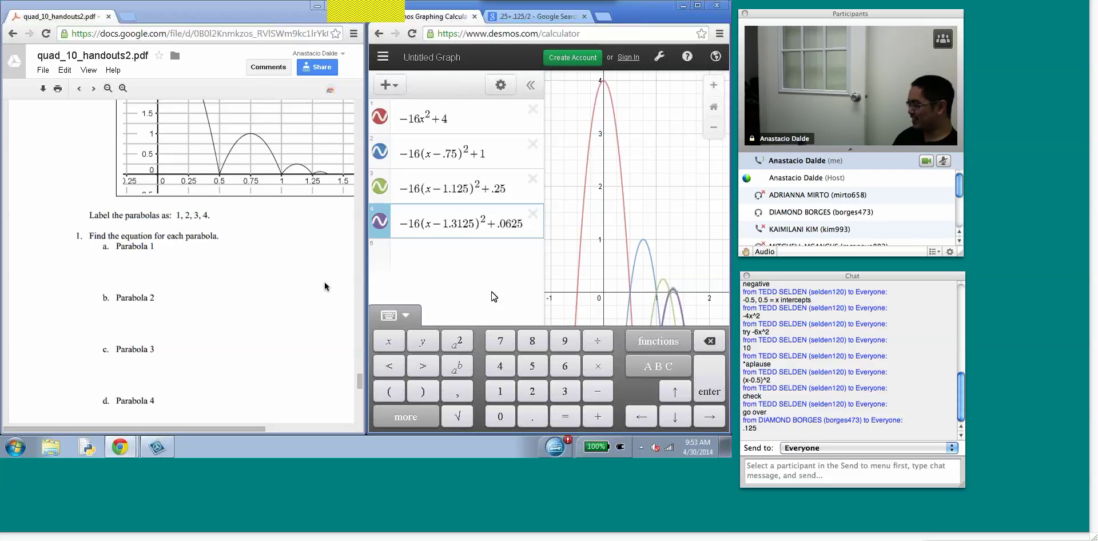
pyautogui.click(678, 298)
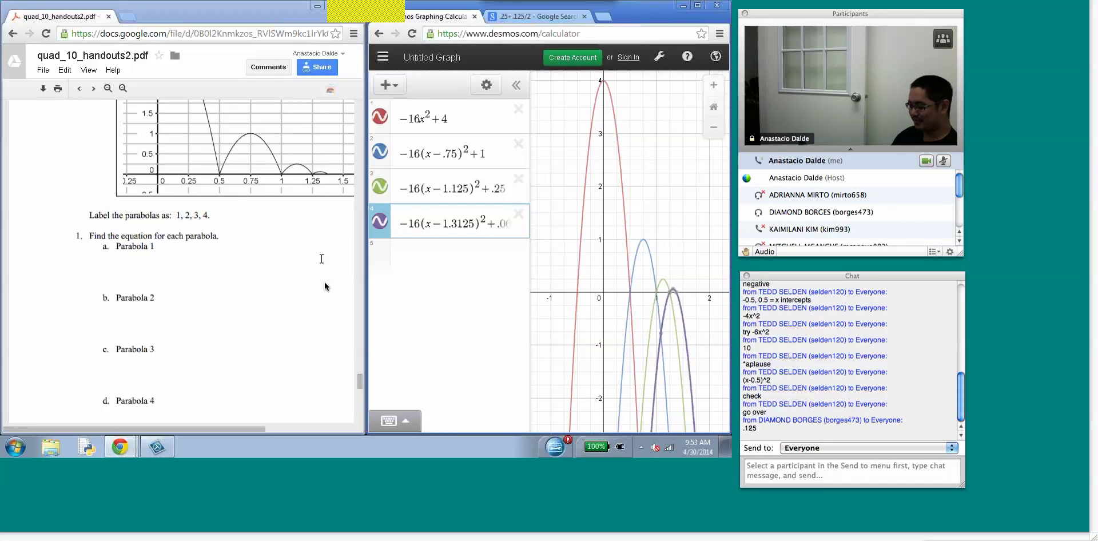
# - Show questions 2 to 4 of the handout and resize both browser windows so the complete Desmos expressions fit beside it
pyautogui.moveTo(358, 386); pyautogui.dragTo(358, 407)
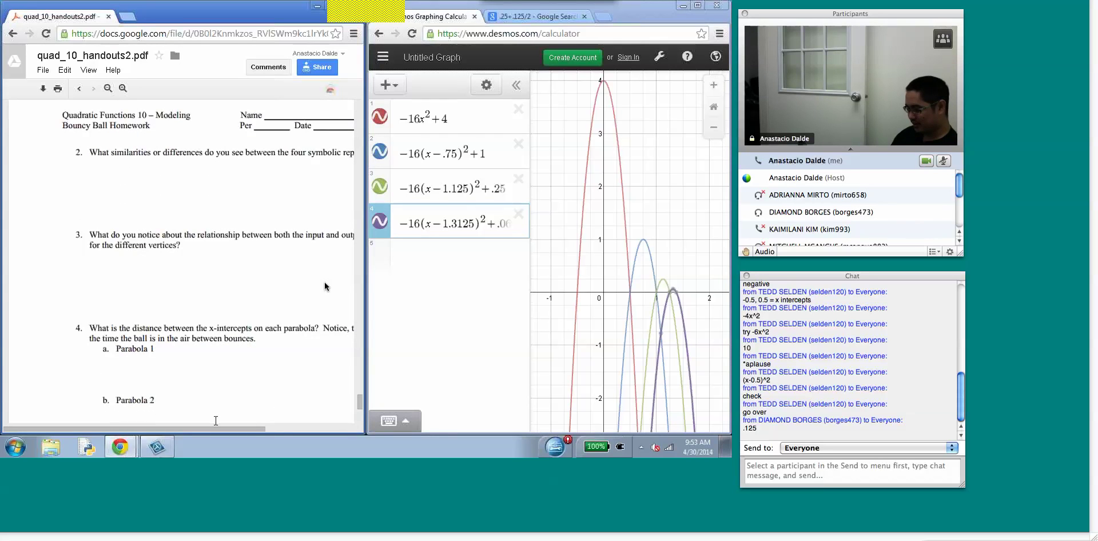
pyautogui.moveTo(204, 424); pyautogui.dragTo(229, 427)
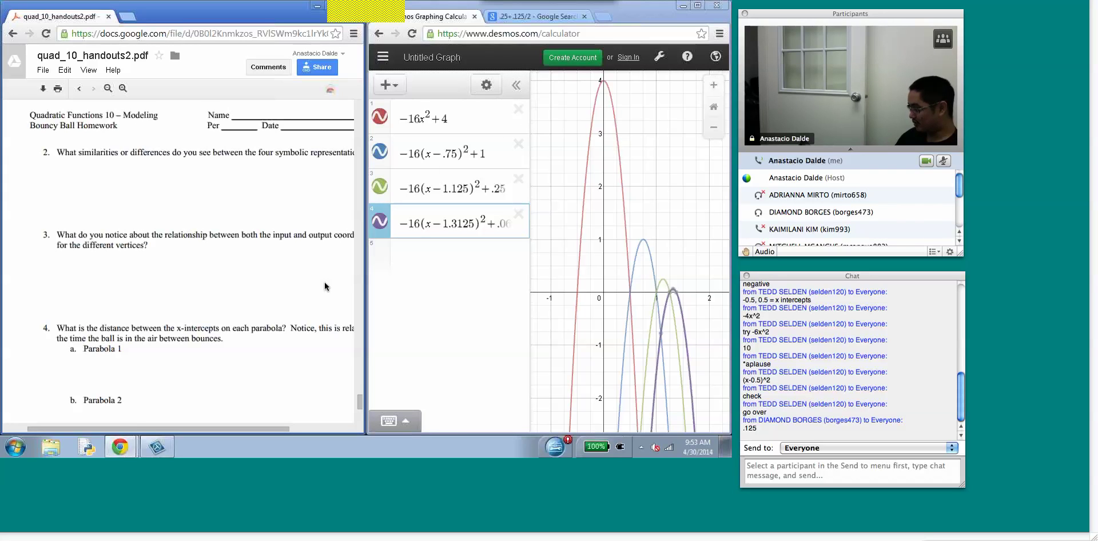
pyautogui.moveTo(366, 374); pyautogui.dragTo(298, 373)
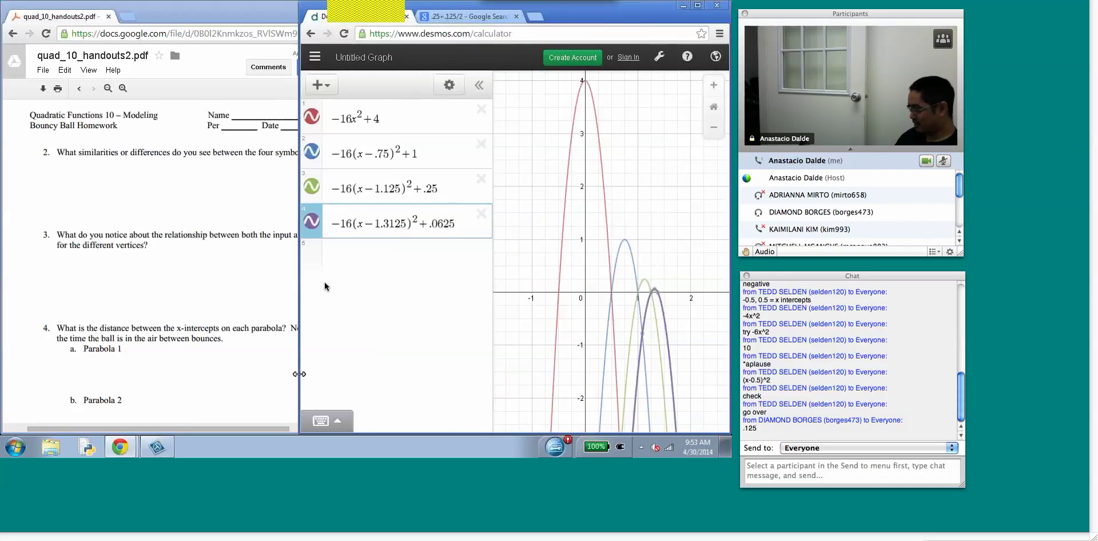
pyautogui.doubleClick(146, 327)
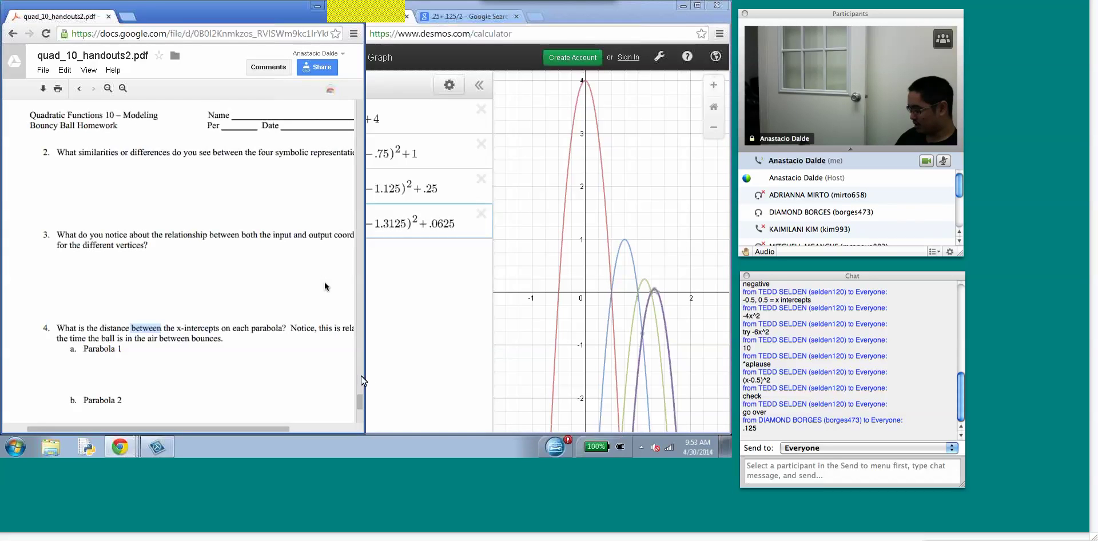
pyautogui.moveTo(365, 374); pyautogui.dragTo(291, 366)
pyautogui.moveTo(287, 365); pyautogui.dragTo(296, 366)
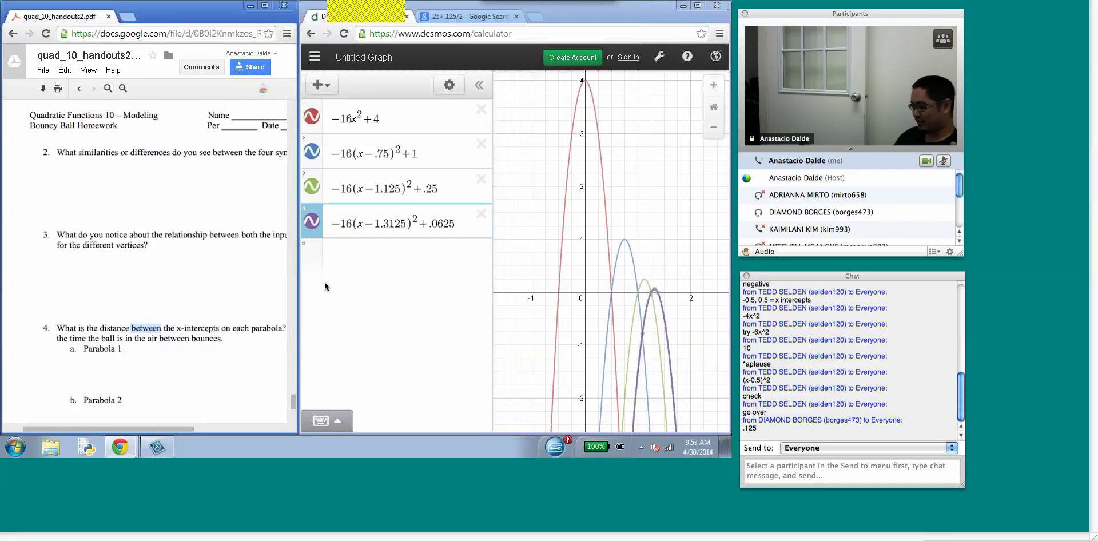
pyautogui.moveTo(141, 429); pyautogui.dragTo(172, 427)
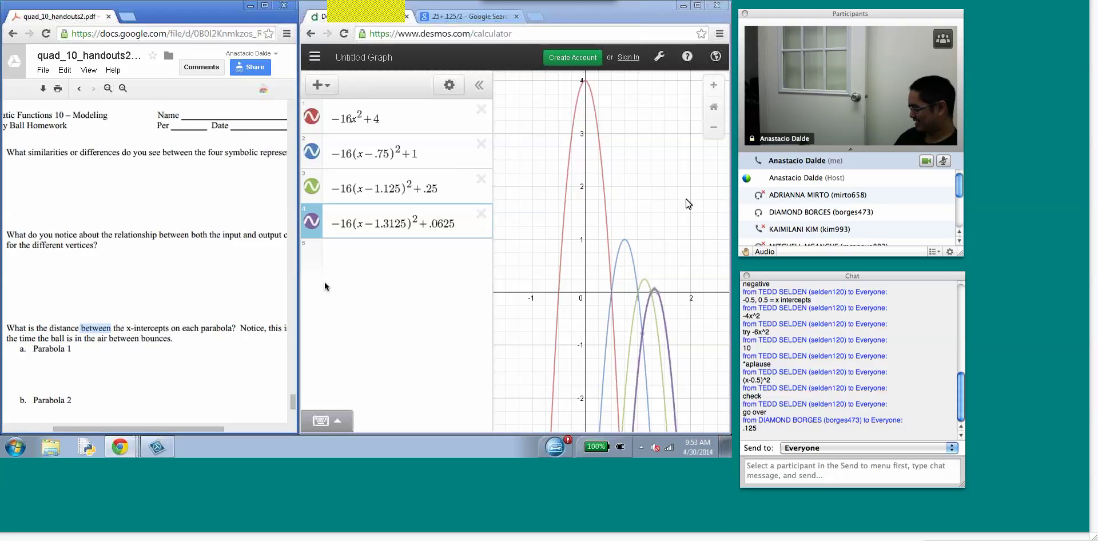
# - Examine the four parabolas on the graph, comparing their shapes, vertices and x-intercepts
pyautogui.moveTo(655, 212); pyautogui.dragTo(605, 303)
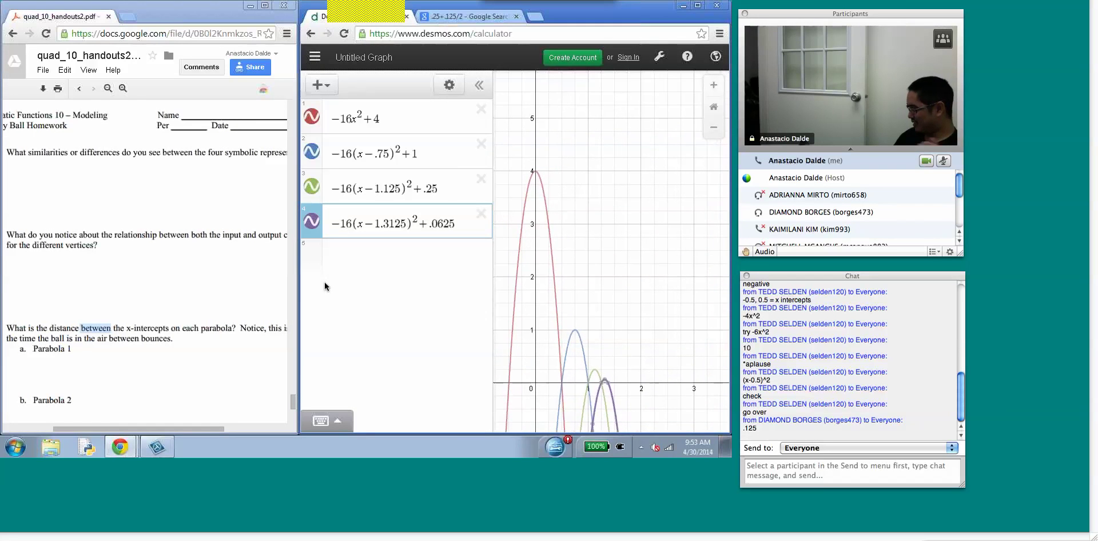
pyautogui.click(713, 85)
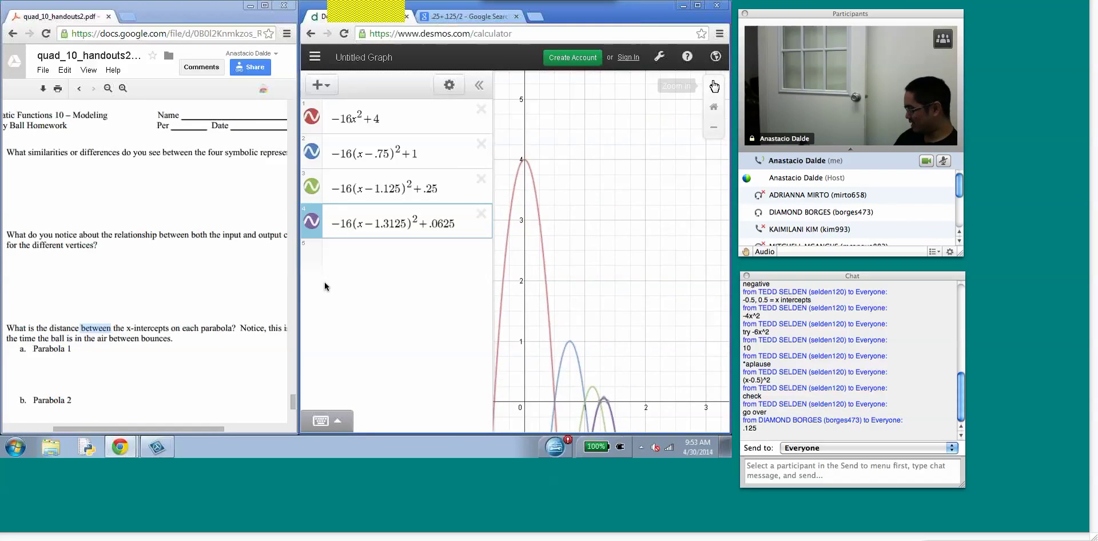
pyautogui.moveTo(577, 344); pyautogui.dragTo(635, 287)
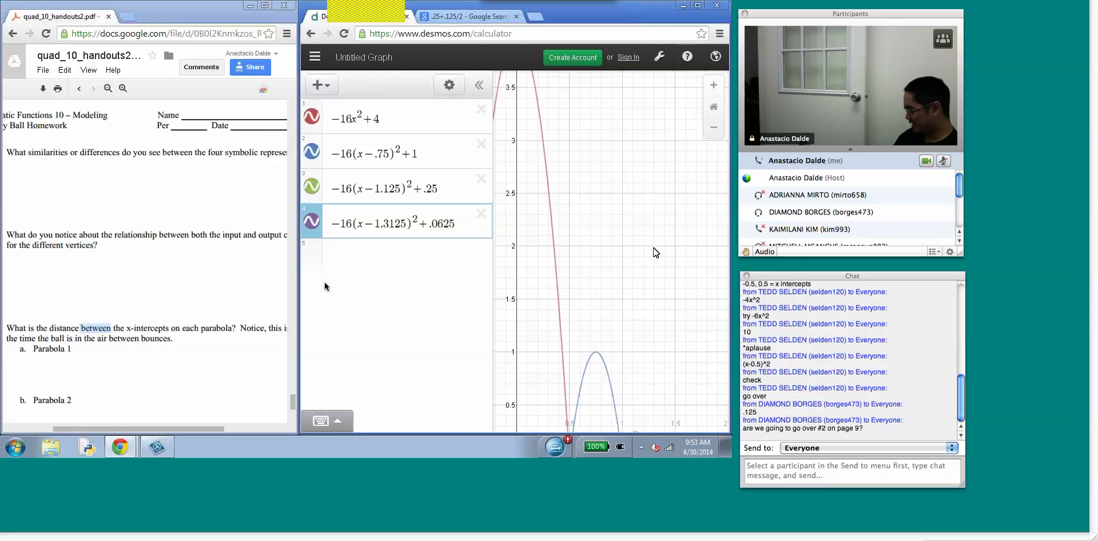
pyautogui.click(712, 127)
pyautogui.scroll(-3, 634, 274)
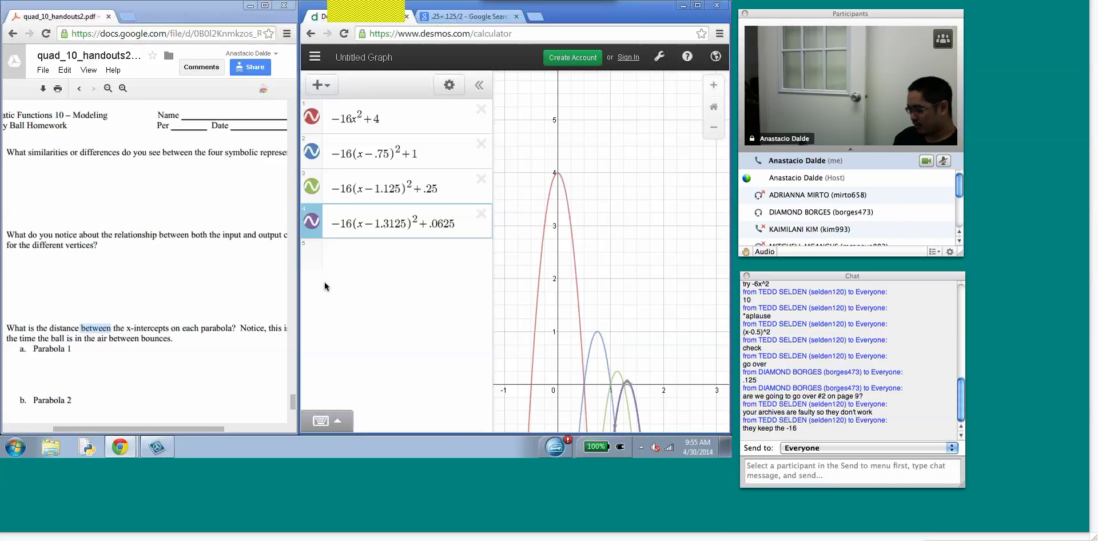
# - Read handout questions 2 to 5, covering the parabolas' similarities, vertices and x-intercept distances, and whether the ball bounces forever
pyautogui.moveTo(195, 428); pyautogui.dragTo(179, 442)
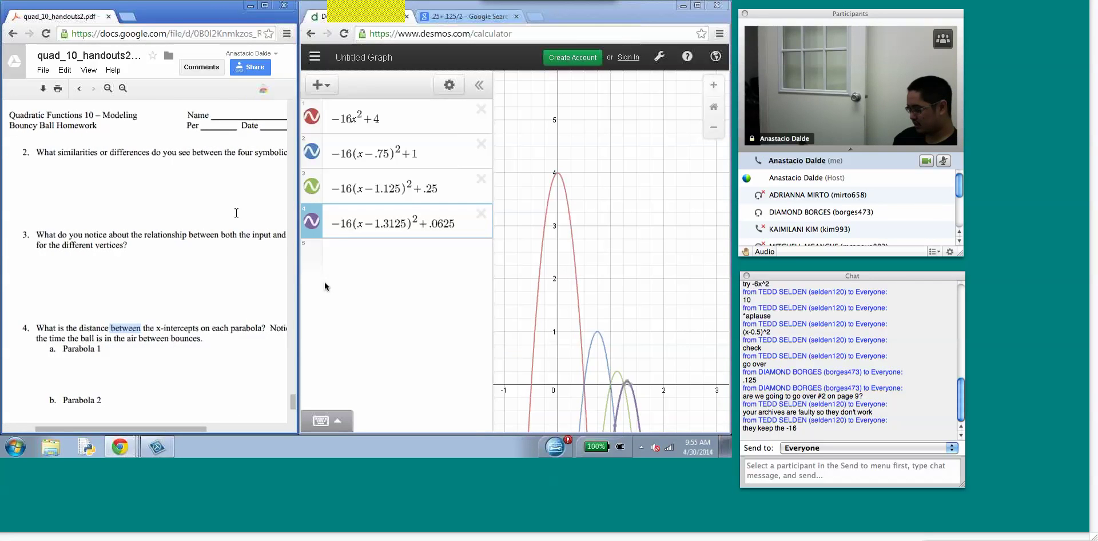
pyautogui.moveTo(293, 400); pyautogui.dragTo(296, 408)
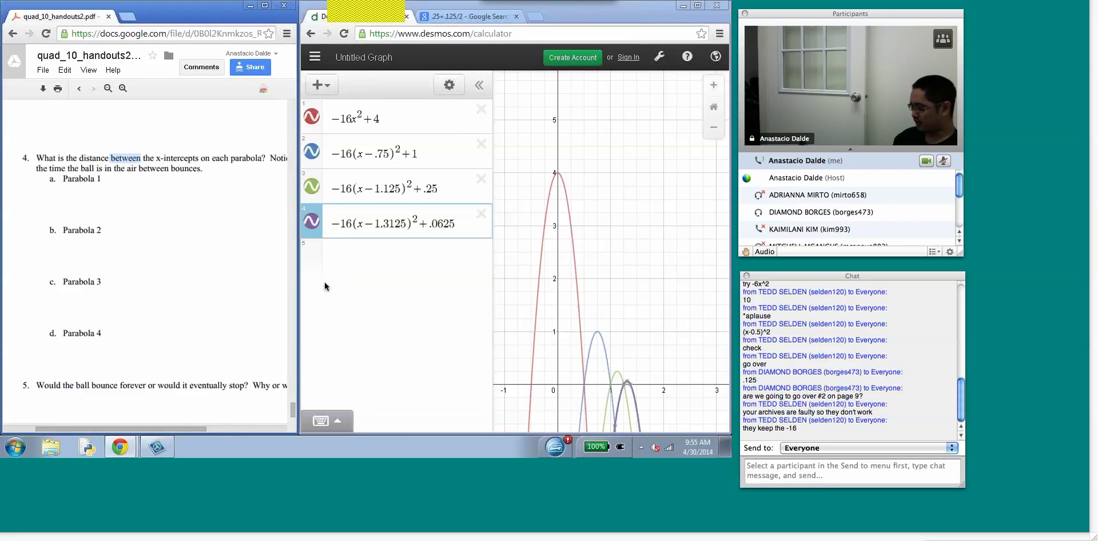
pyautogui.moveTo(193, 430)
pyautogui.mouseDown()
pyautogui.moveTo(258, 439)
pyautogui.moveTo(176, 434)
pyautogui.moveTo(186, 434)
pyautogui.mouseUp()
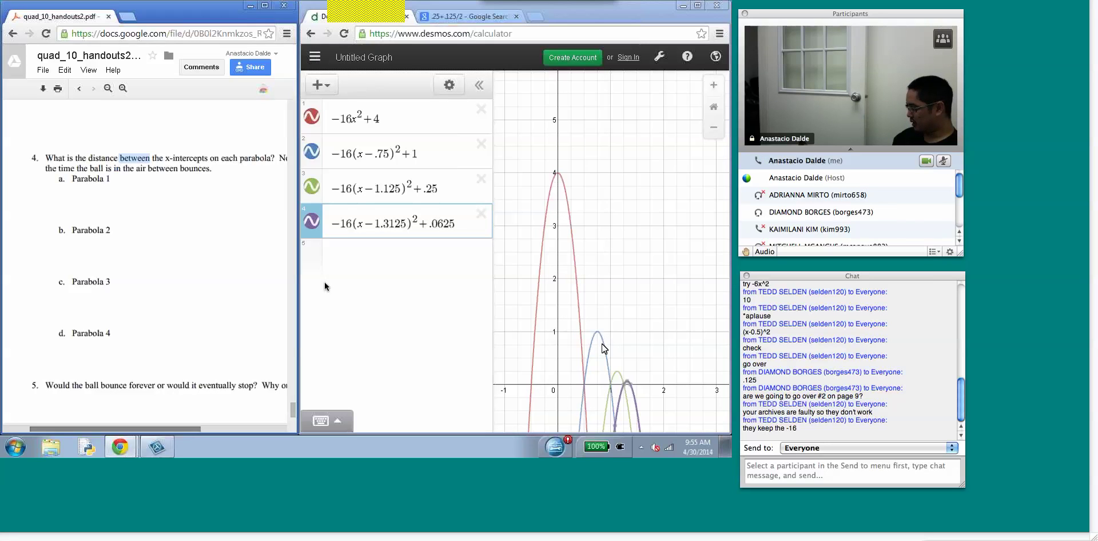
pyautogui.moveTo(626, 381)
pyautogui.click(621, 388)
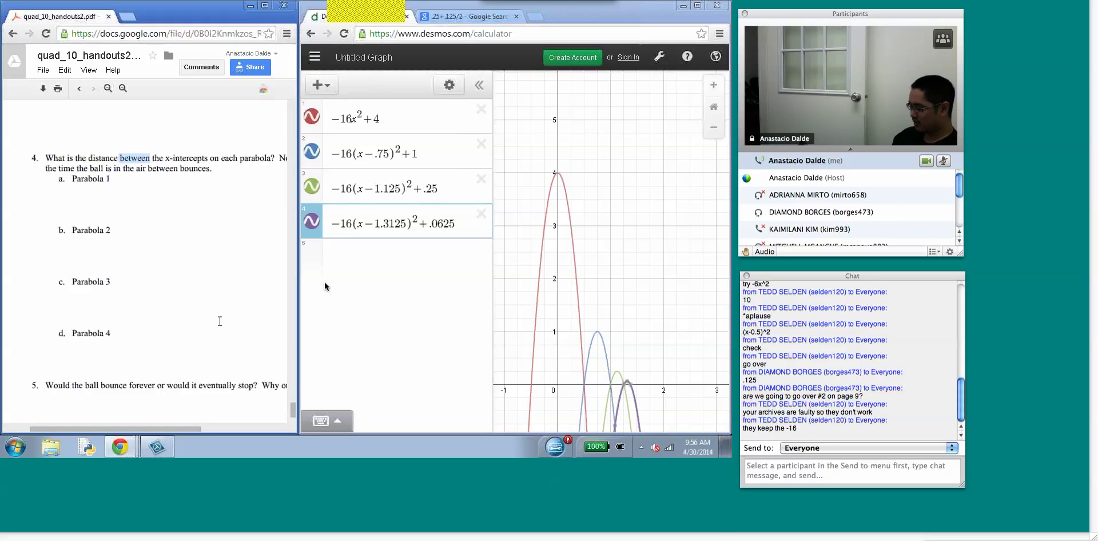
pyautogui.scroll(-3, 292, 407)
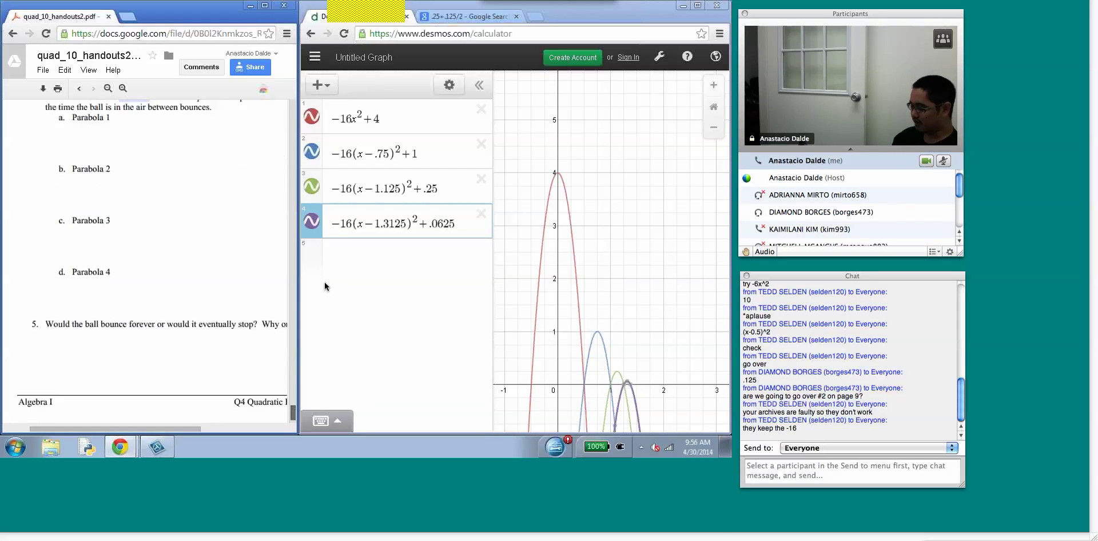
pyautogui.moveTo(170, 428); pyautogui.dragTo(197, 423)
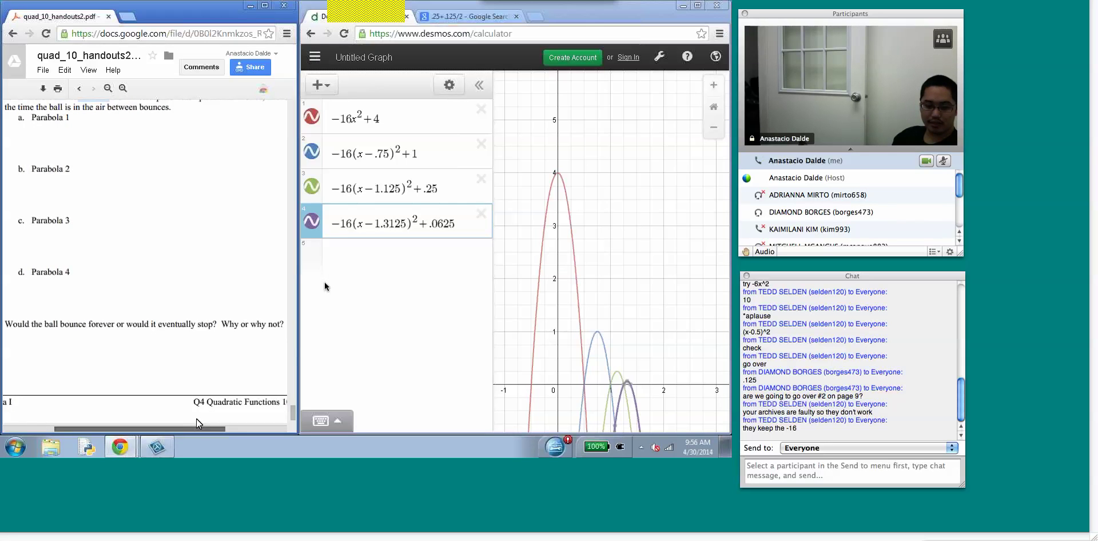
pyautogui.moveTo(196, 418); pyautogui.dragTo(192, 415)
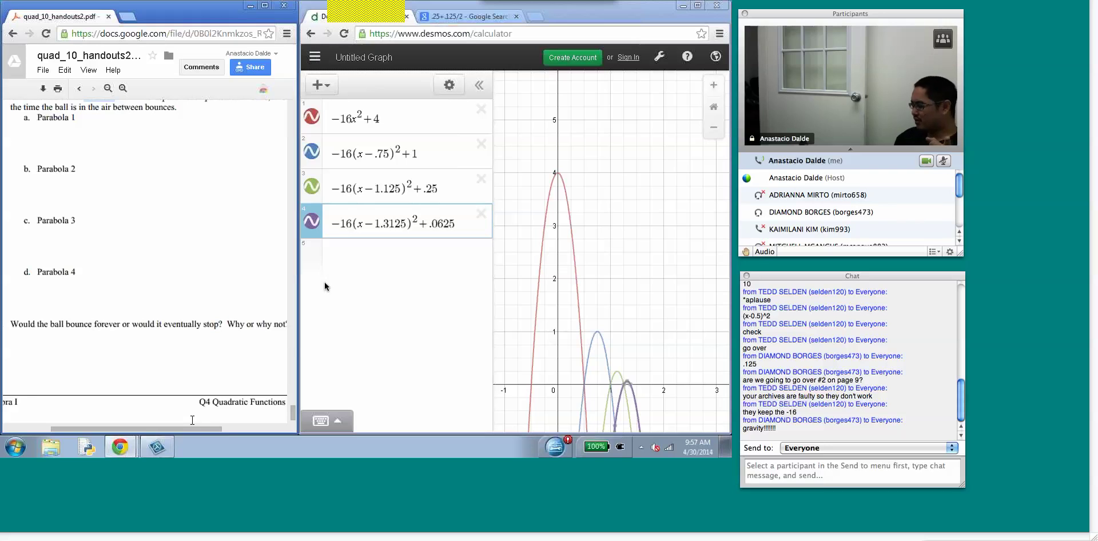
# - Highlight the 16 in the first parabola's expression
pyautogui.press('Up')
pyautogui.press('Up')
pyautogui.press('Up')
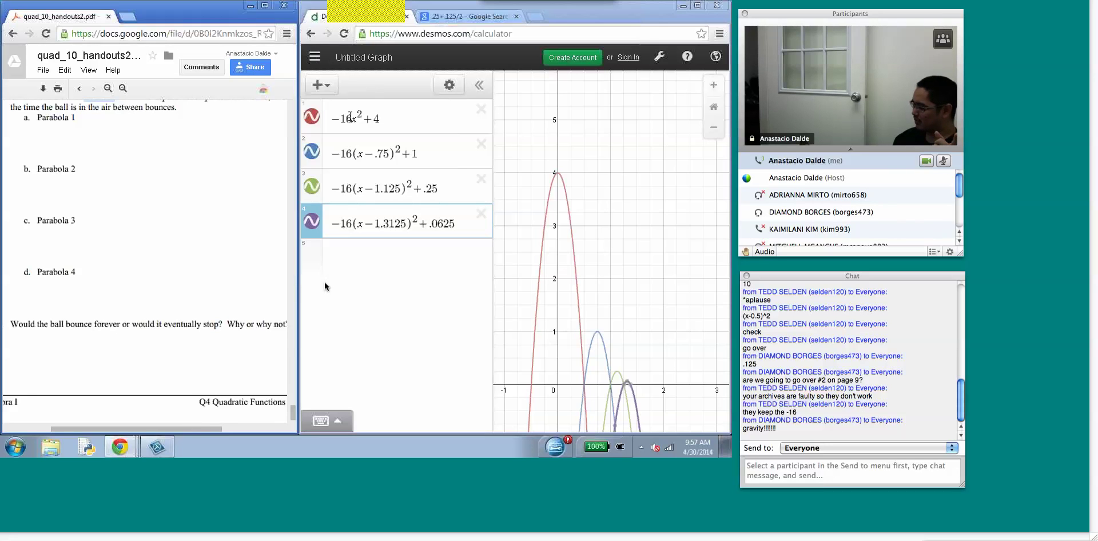
pyautogui.hotkey('shift', 'Left')
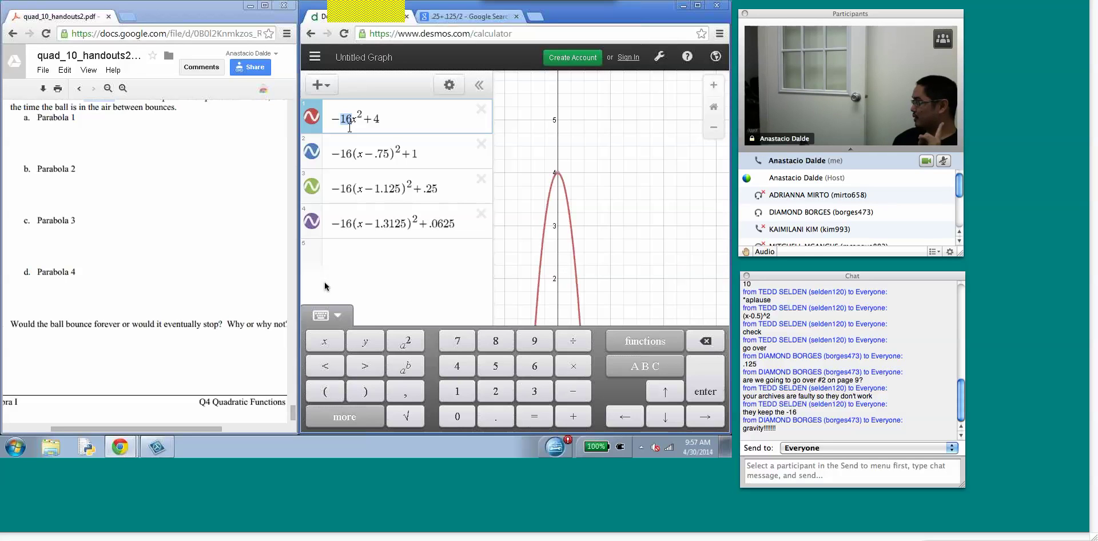
# - Switch to the Google results page and enter "acceleration of gravity" as a new search query
pyautogui.click(479, 23)
pyautogui.click(483, 33)
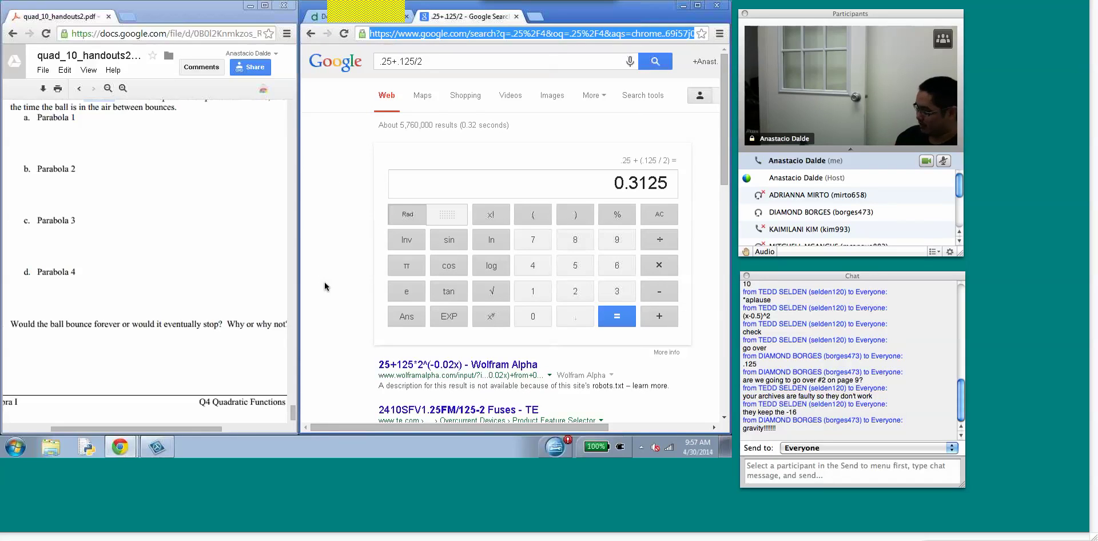
pyautogui.write('accelera')
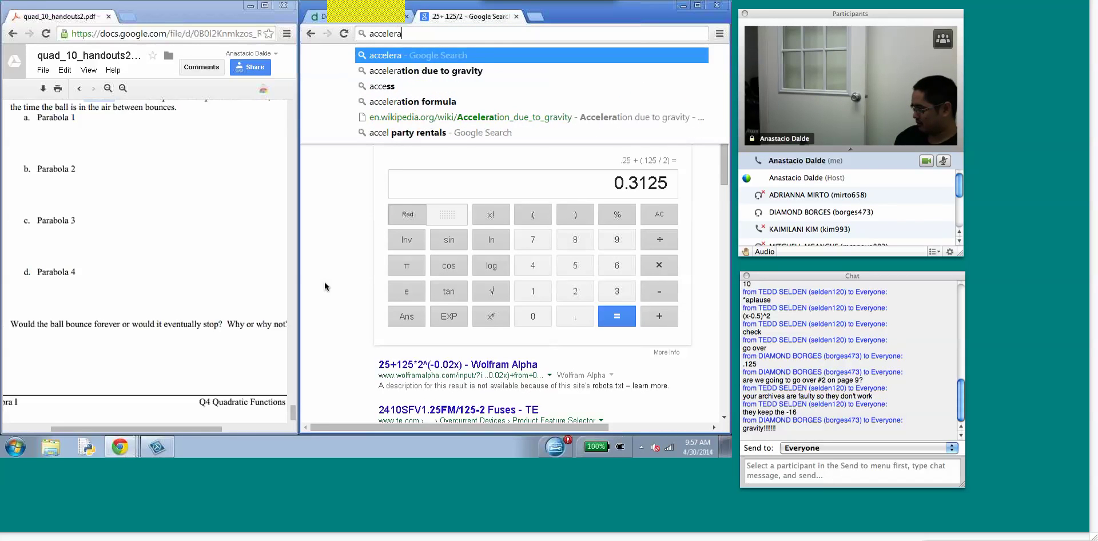
pyautogui.write('tion of gravity')
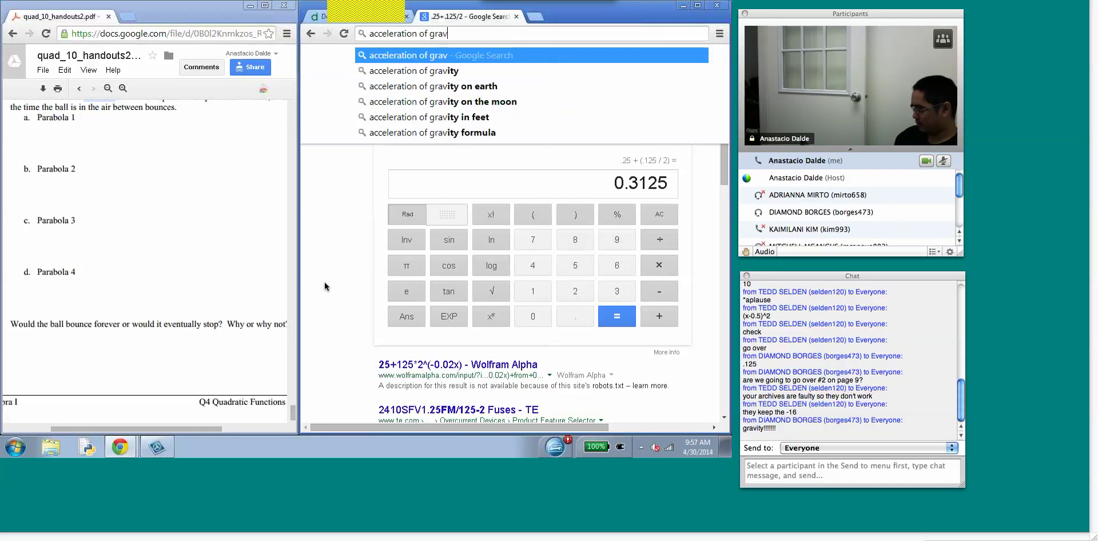
# - Return to Desmos, try -1 as the first expression's leading coefficient, and set it back to -16
pyautogui.click(319, 16)
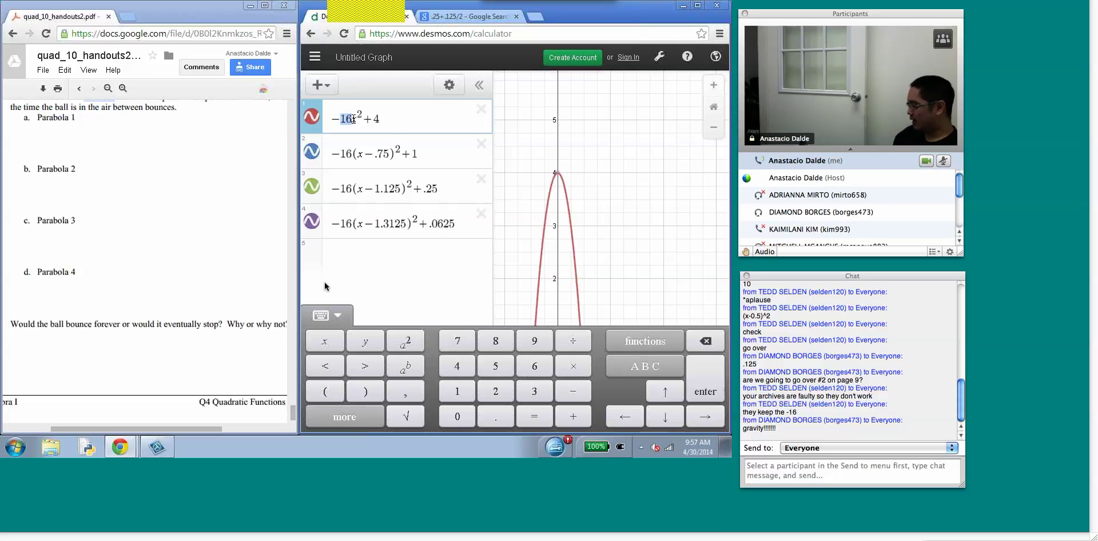
pyautogui.press('BackSpace')
pyautogui.write('1')
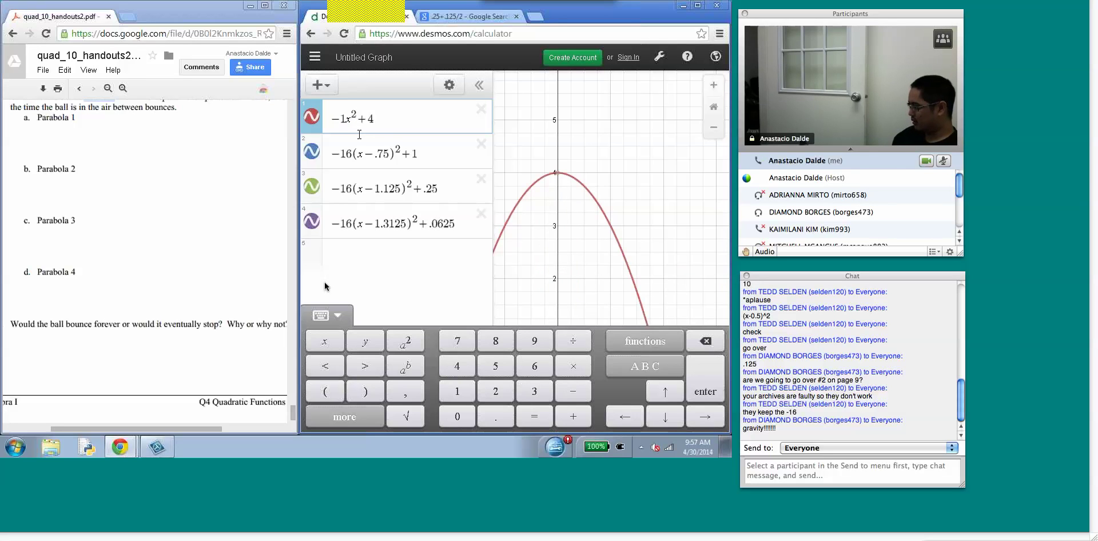
pyautogui.write('6')
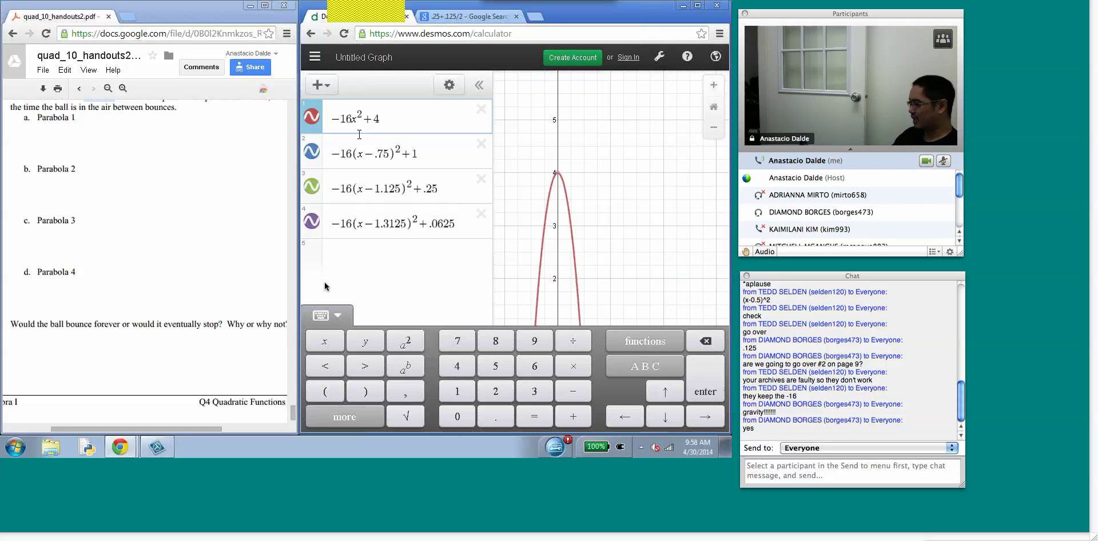
# - Try -.00016 as the leading coefficient of the first expression
pyautogui.click(342, 119)
pyautogui.write('.')
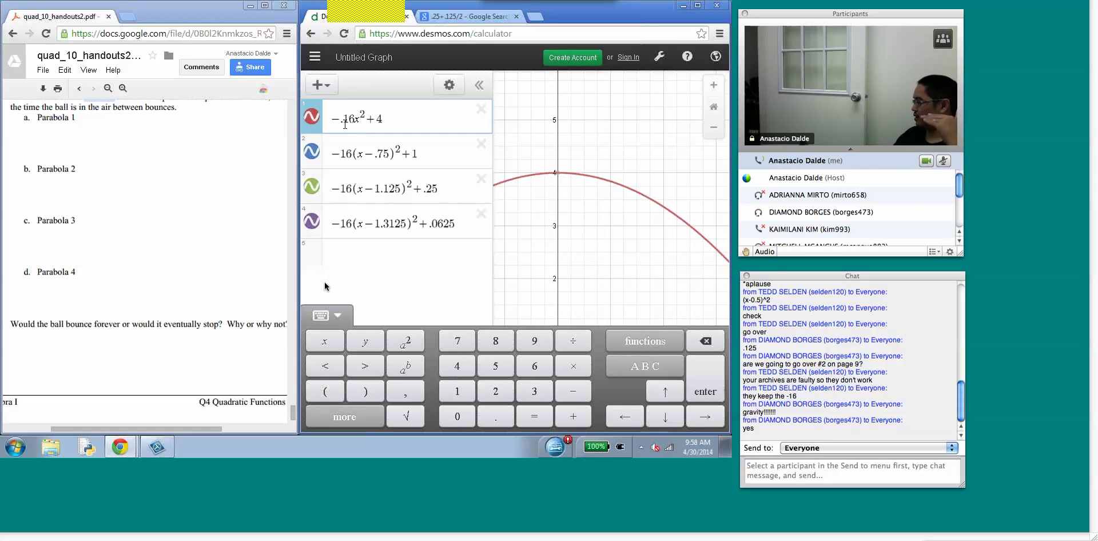
pyautogui.write('000')
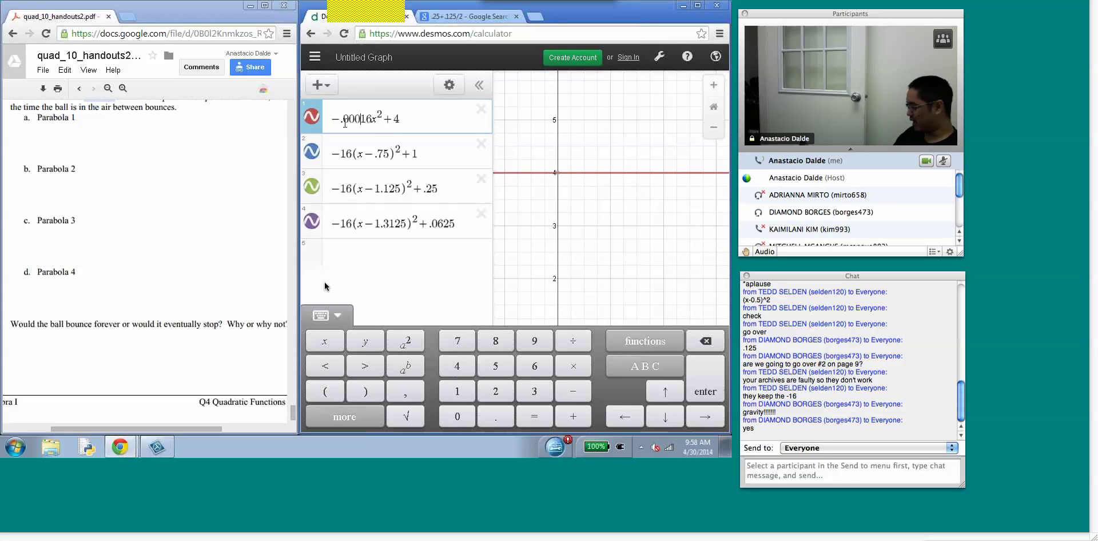
# - Examine the first parabola's curvature on a much wider scale, out to about 500 units on the x-axis
pyautogui.click(713, 131)
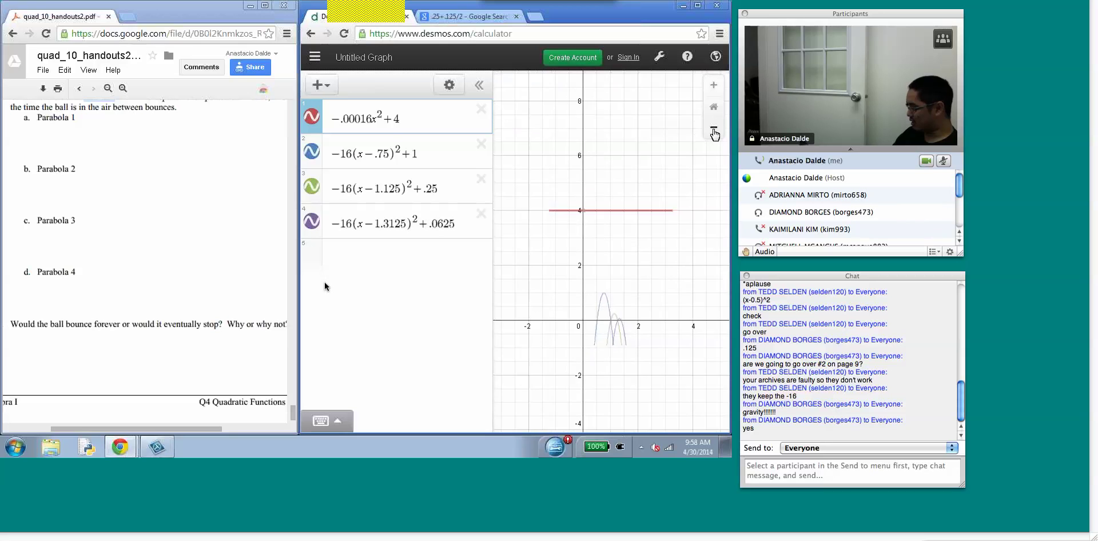
pyautogui.click(713, 131)
pyautogui.click(714, 130)
pyautogui.click(713, 131)
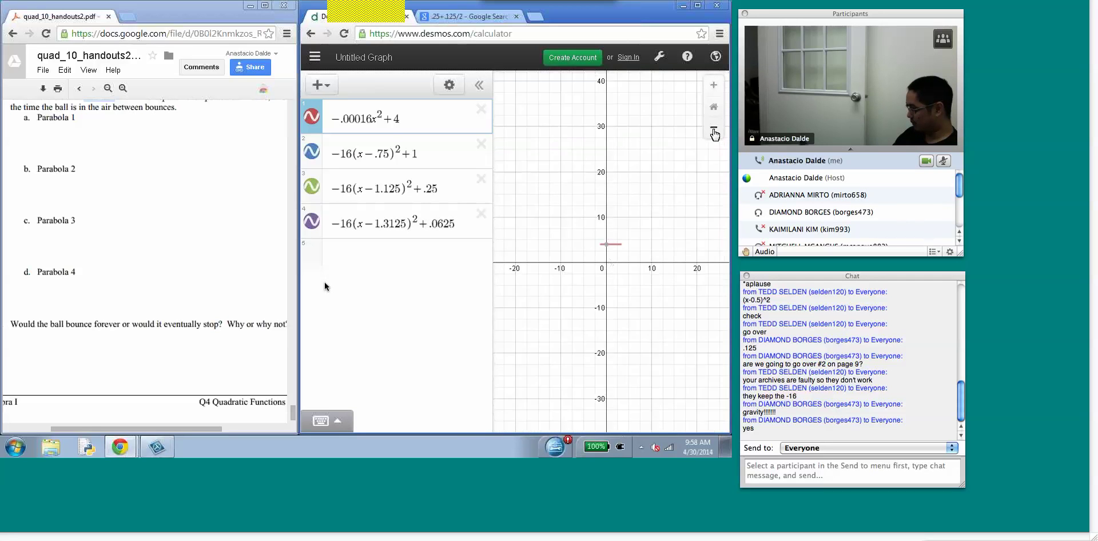
pyautogui.click(714, 130)
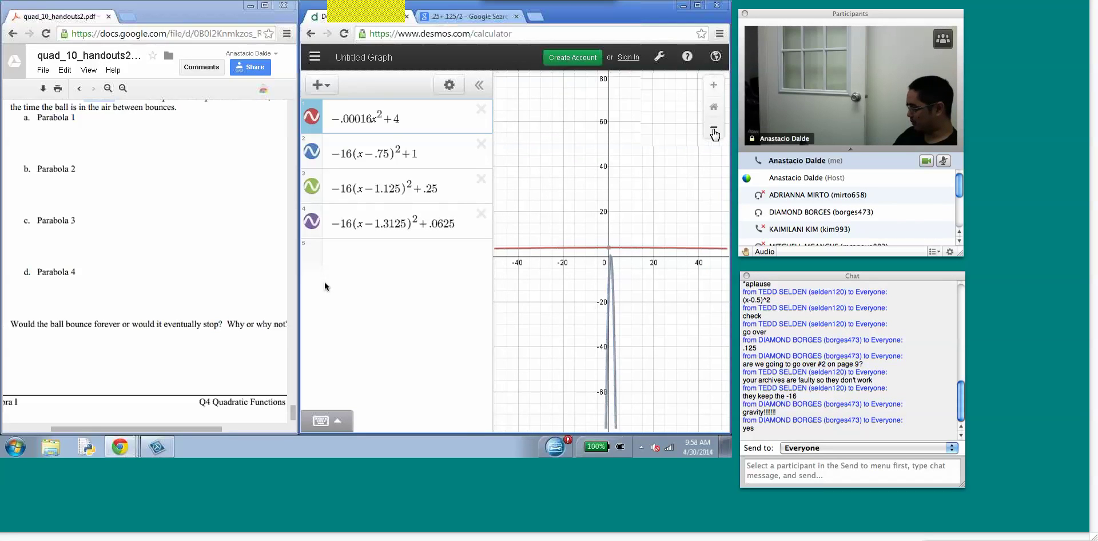
pyautogui.click(714, 131)
pyautogui.click(713, 131)
pyautogui.click(714, 131)
pyautogui.click(714, 131)
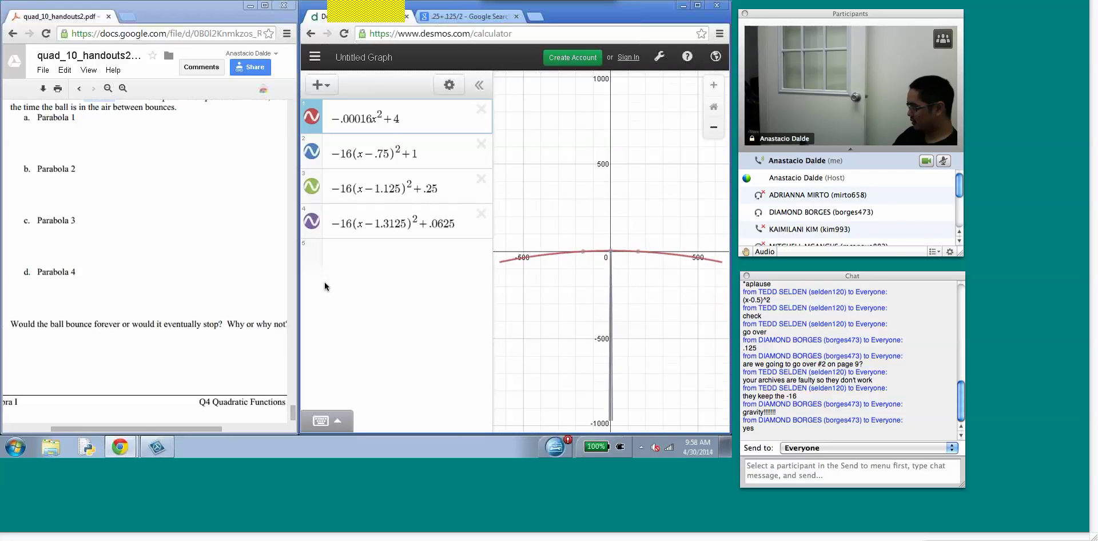
# - Return the graph to a close-up scale and restore the first expression's leading coefficient to -16
pyautogui.click(714, 84)
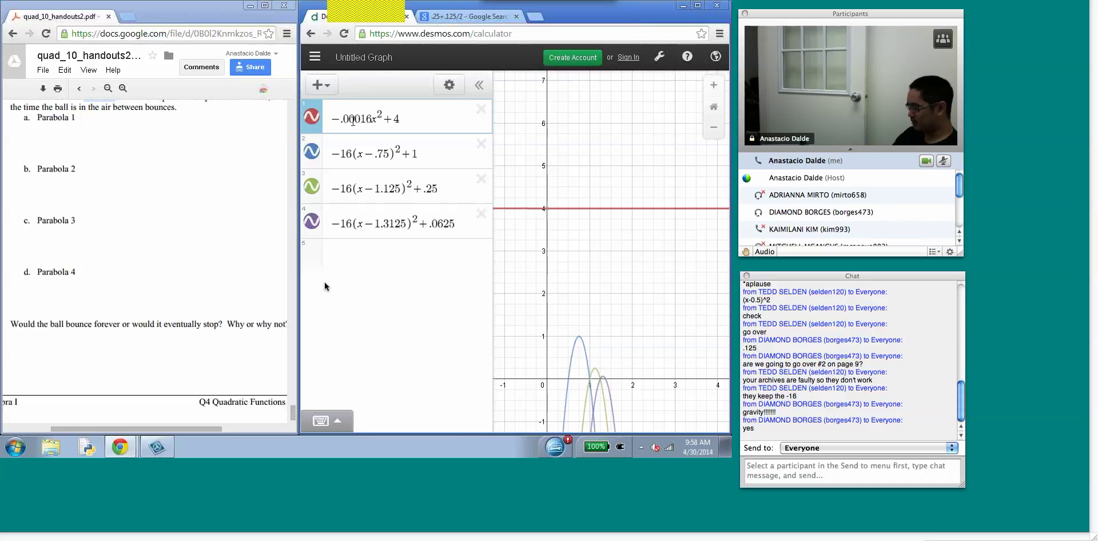
pyautogui.moveTo(360, 119); pyautogui.dragTo(343, 122)
pyautogui.press('BackSpace')
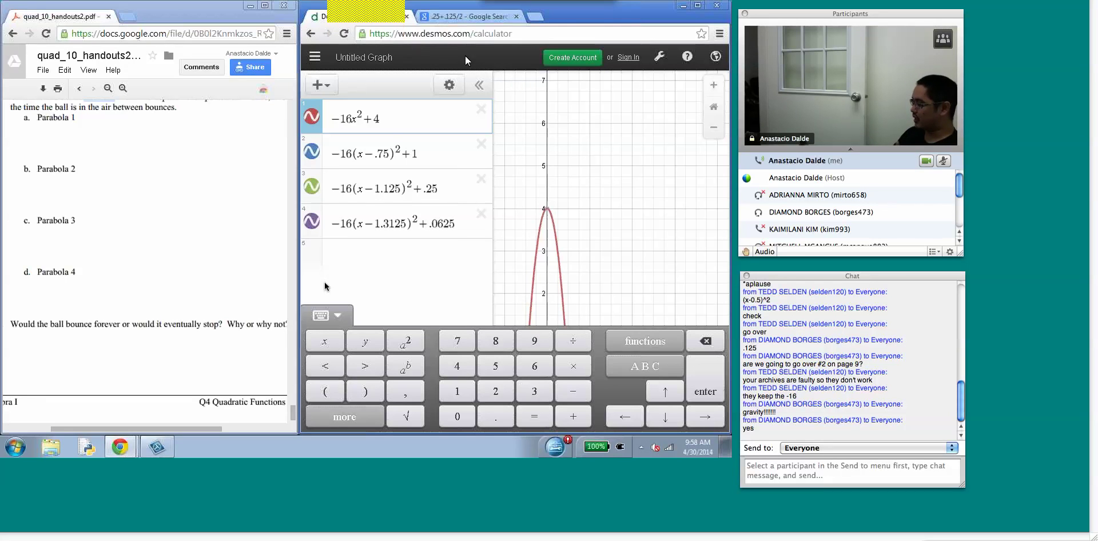
# - Look up the acceleration of gravity through Google, open Wikipedia's Gravitational acceleration article and highlight the standard value in metric and feet
pyautogui.click(469, 17)
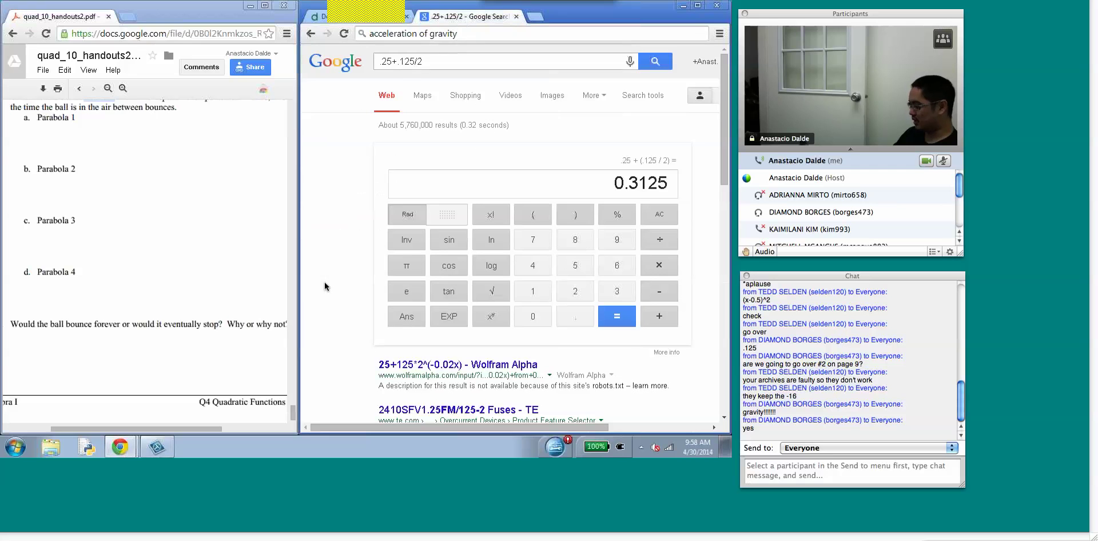
pyautogui.press('Return')
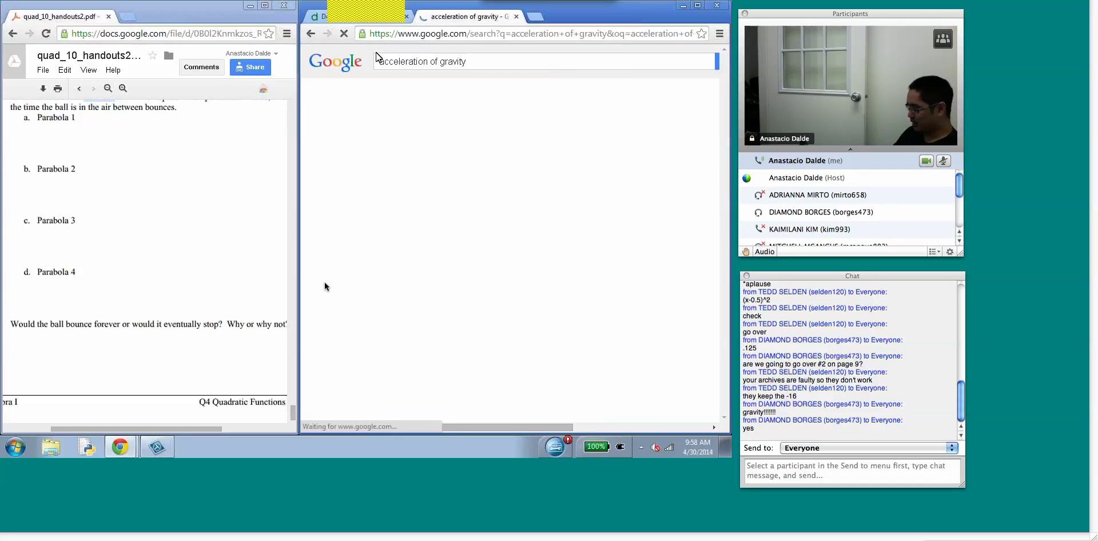
pyautogui.click(462, 206)
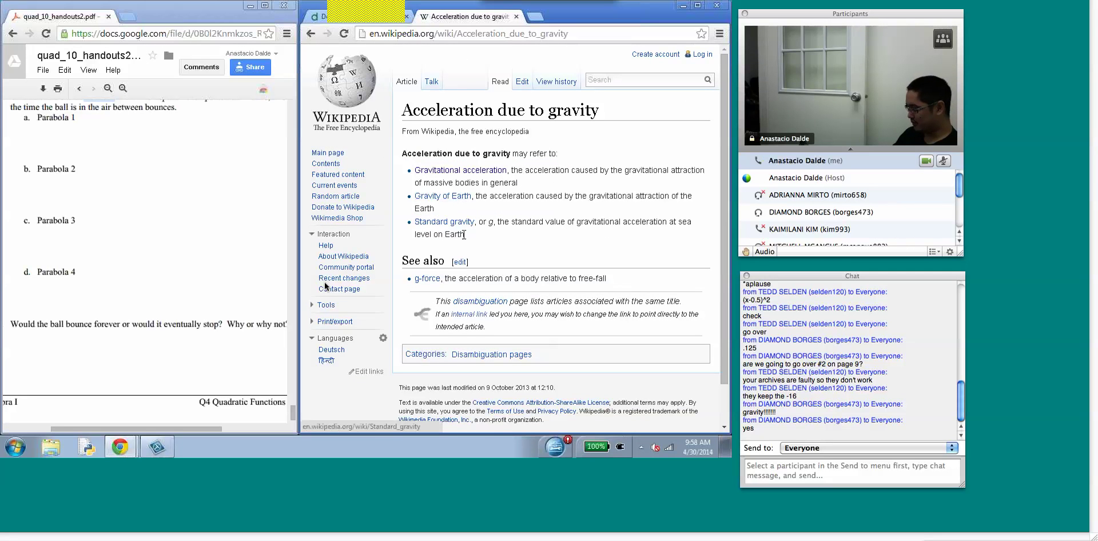
pyautogui.click(452, 170)
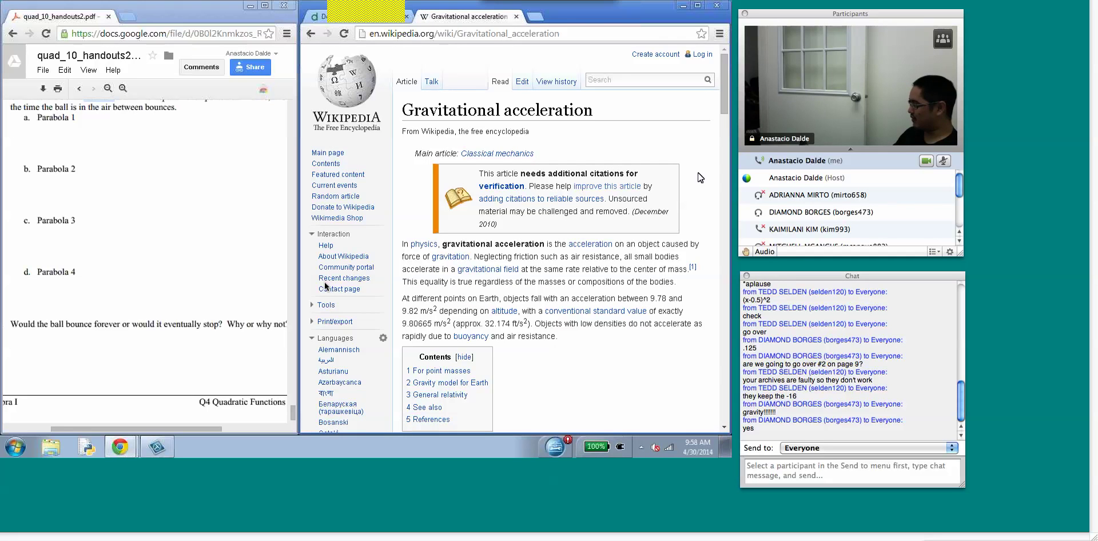
pyautogui.moveTo(725, 85); pyautogui.dragTo(729, 104)
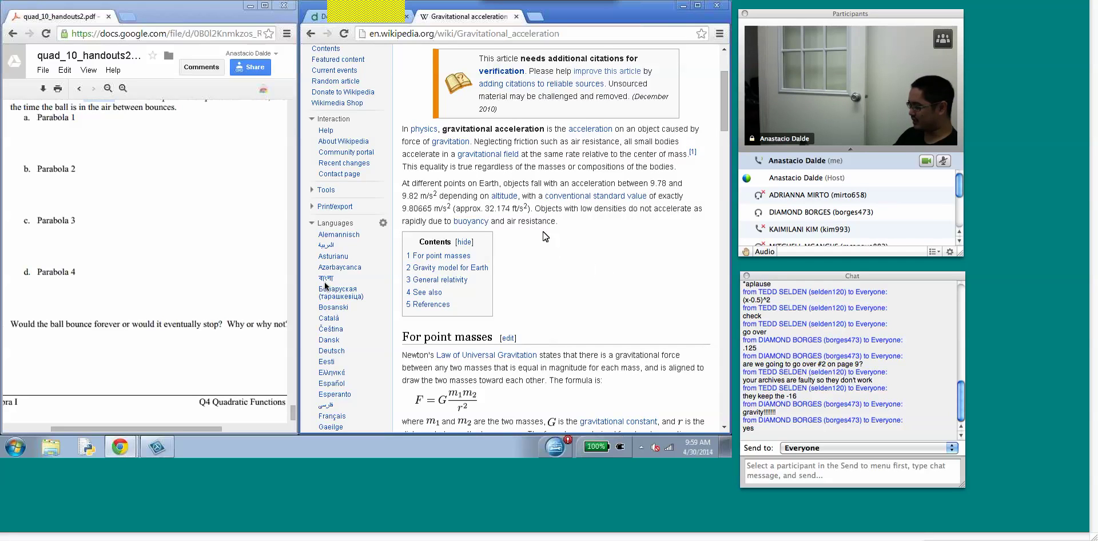
pyautogui.moveTo(531, 208); pyautogui.dragTo(401, 208)
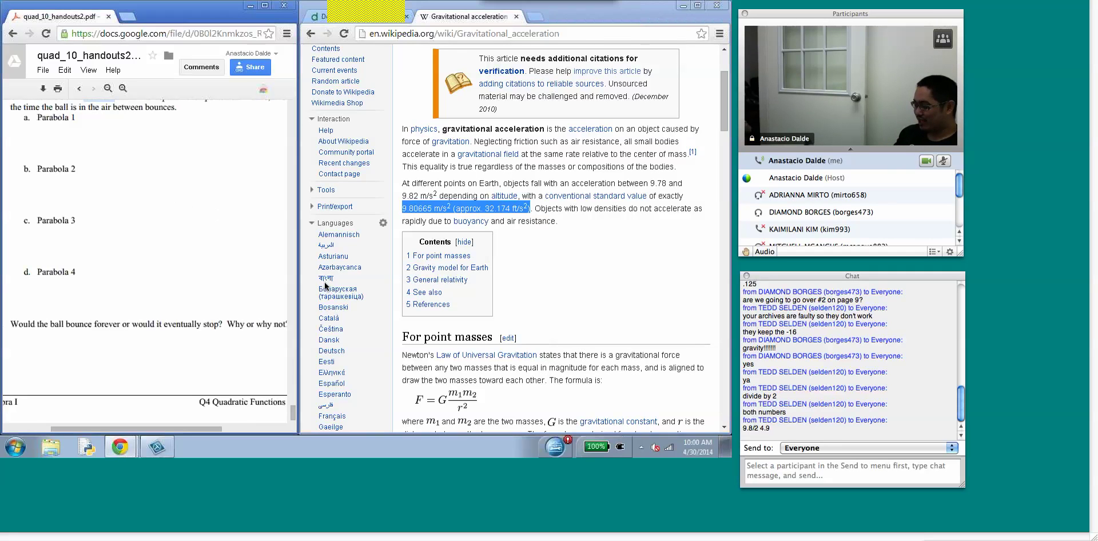
# - Bring question 1 of the handout into view and highlight the 16 in the first Desmos expression
pyautogui.moveTo(293, 413); pyautogui.dragTo(293, 387)
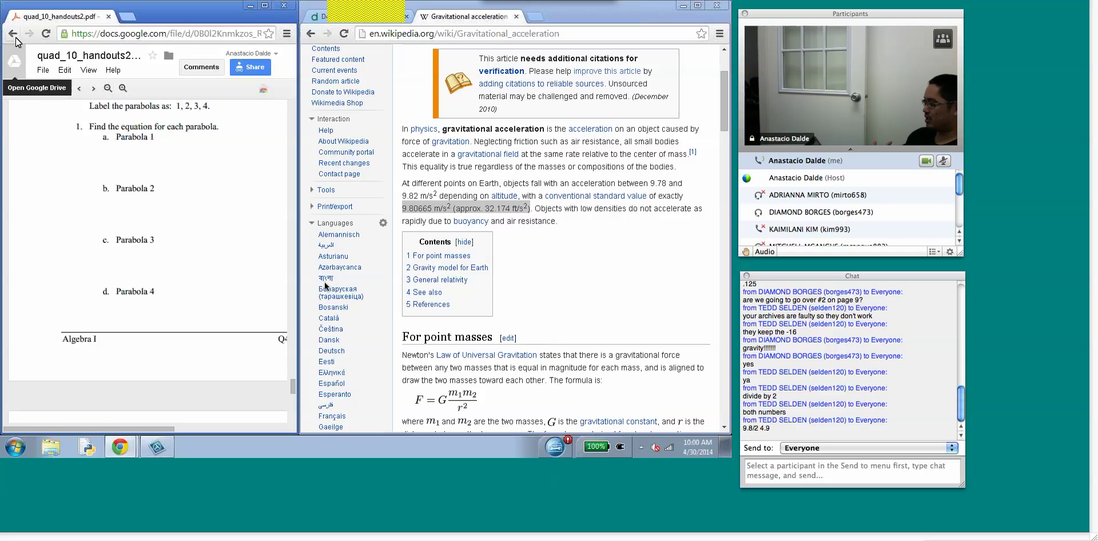
pyautogui.click(369, 17)
pyautogui.moveTo(342, 121); pyautogui.dragTo(351, 123)
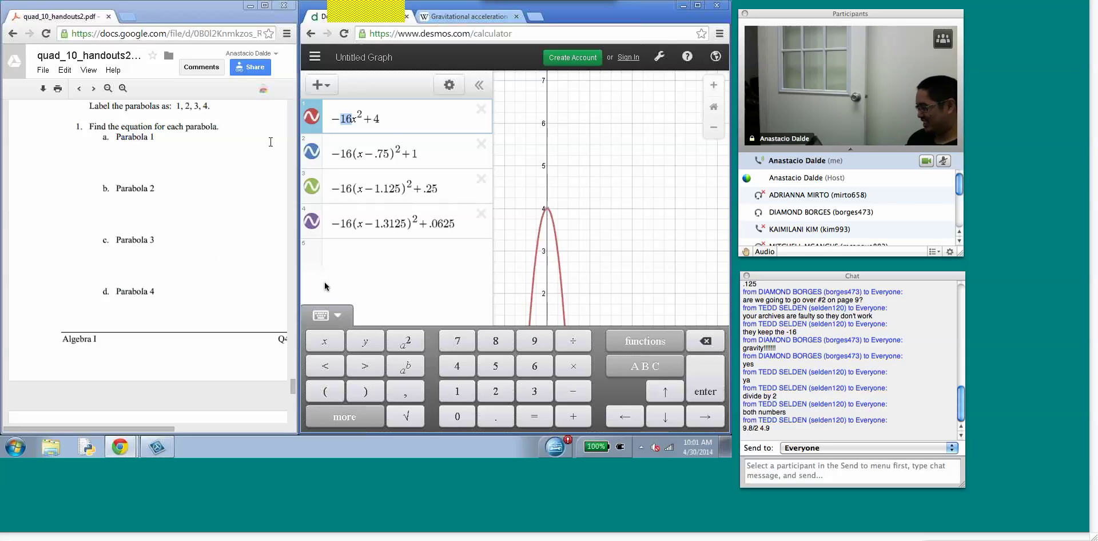
# - Go back from the handout to the Algebra 1B course page, enlarge it to full screen, and find the Quadratics 11: Quadratic Regression section
pyautogui.click(12, 34)
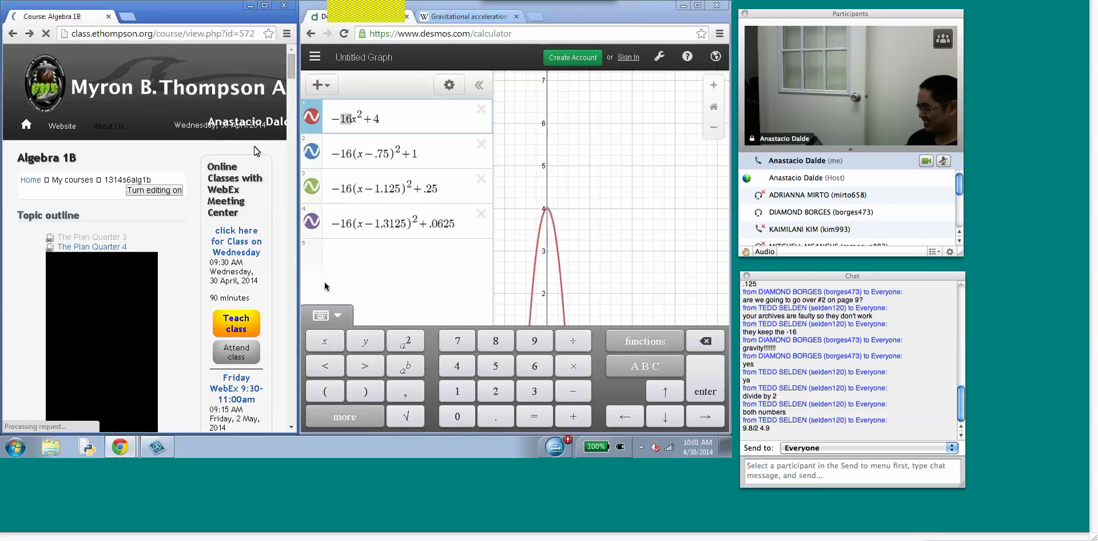
pyautogui.click(684, 5)
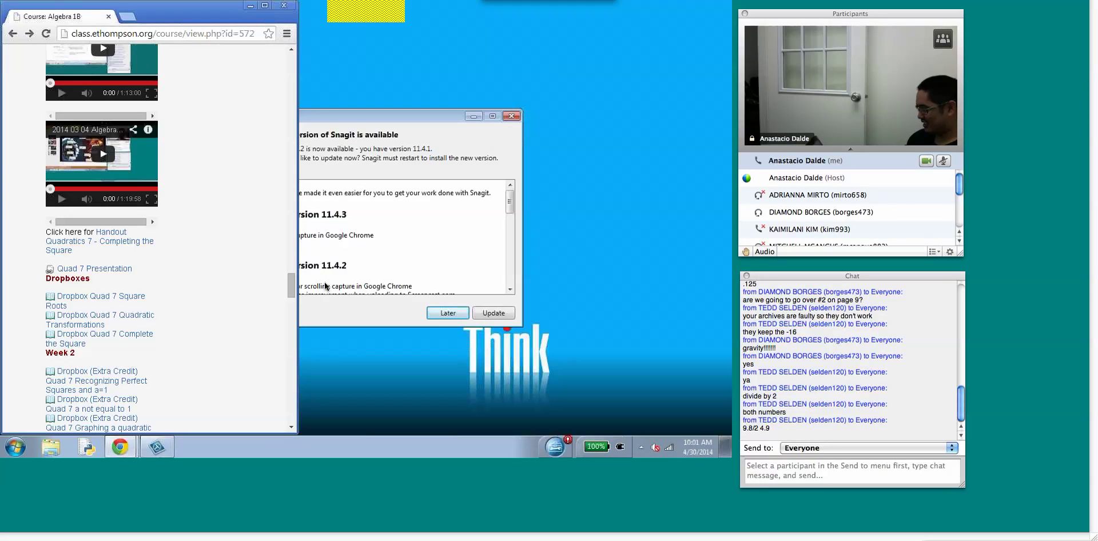
pyautogui.click(265, 5)
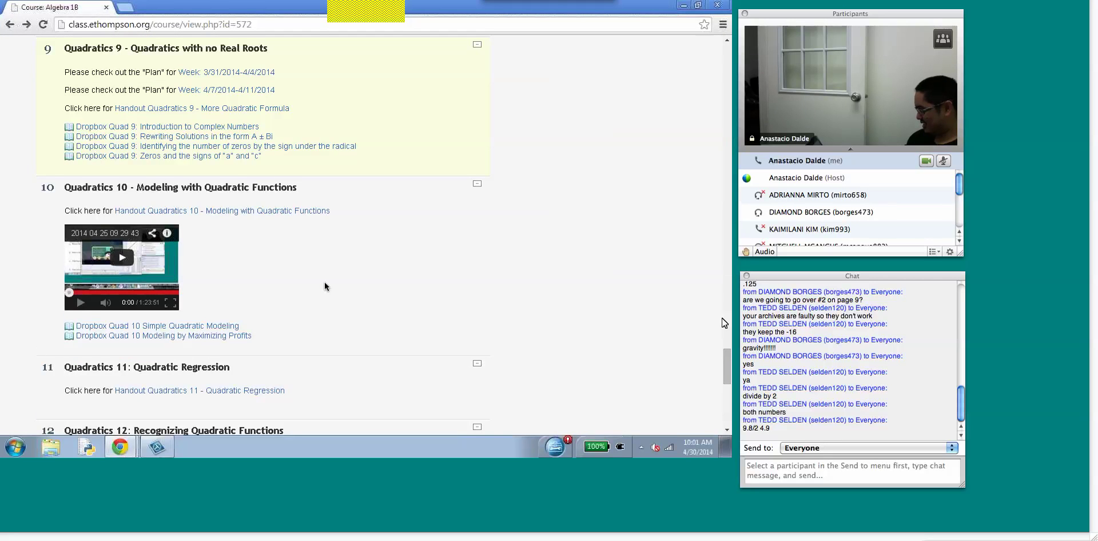
pyautogui.scroll(-2, 724, 361)
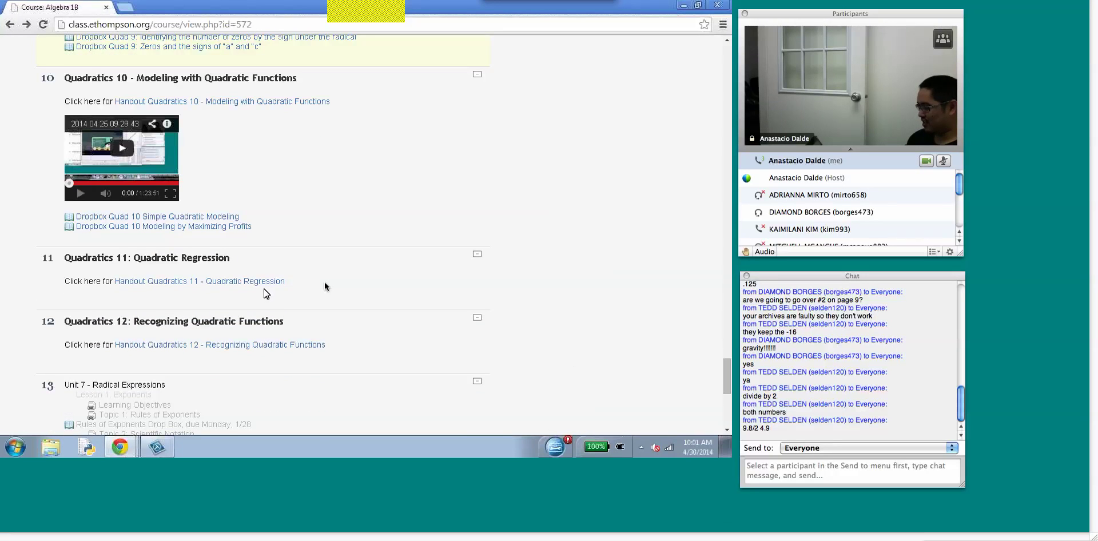
# - Open the Quadratics 11 - Quadratic Regression handout and bring its function-to-graph matching exercise into view
pyautogui.click(252, 281)
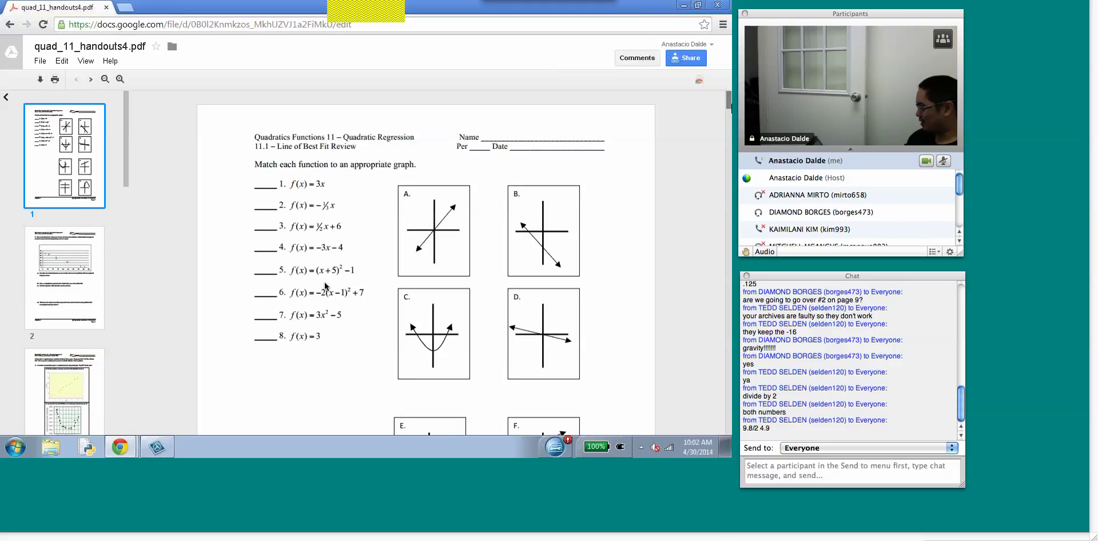
pyautogui.scroll(-1, 325, 286)
pyautogui.scroll(-2, 325, 286)
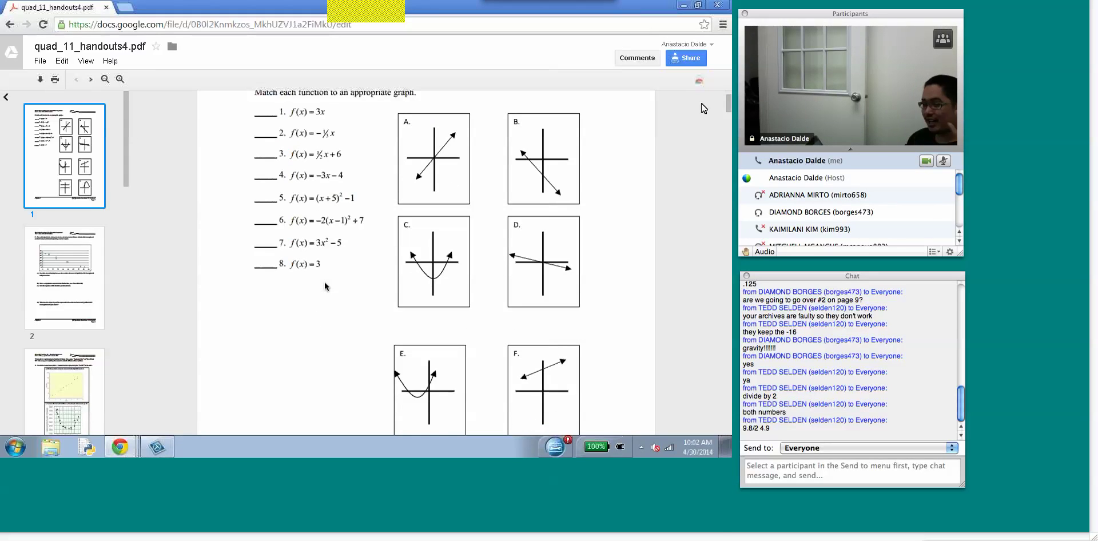
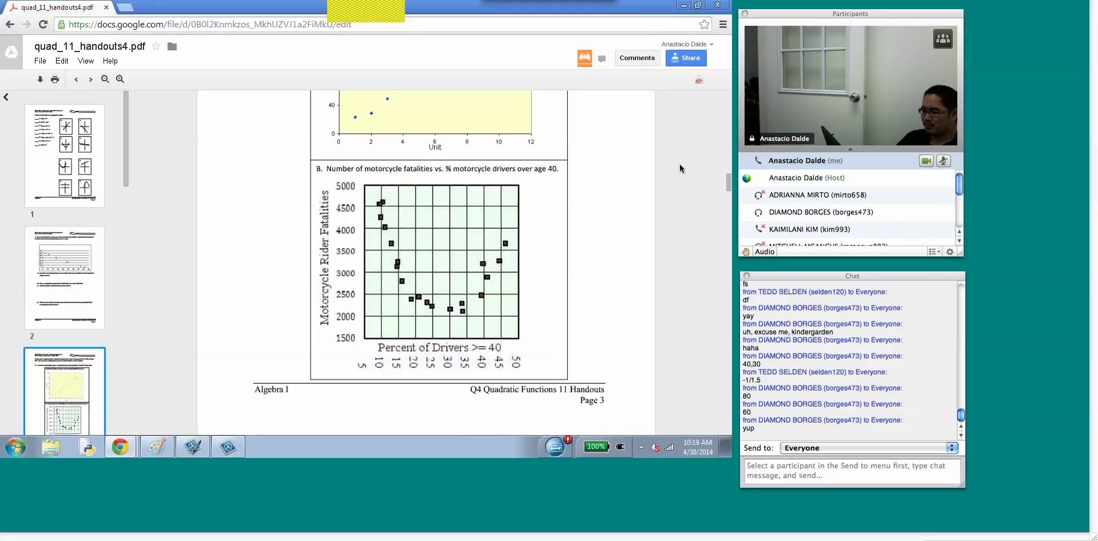
# - Switch to Snagit and capture graph B, the motorcycle fatalities scatter plot with its title, from page 3 of the handout
pyautogui.press('super+5')
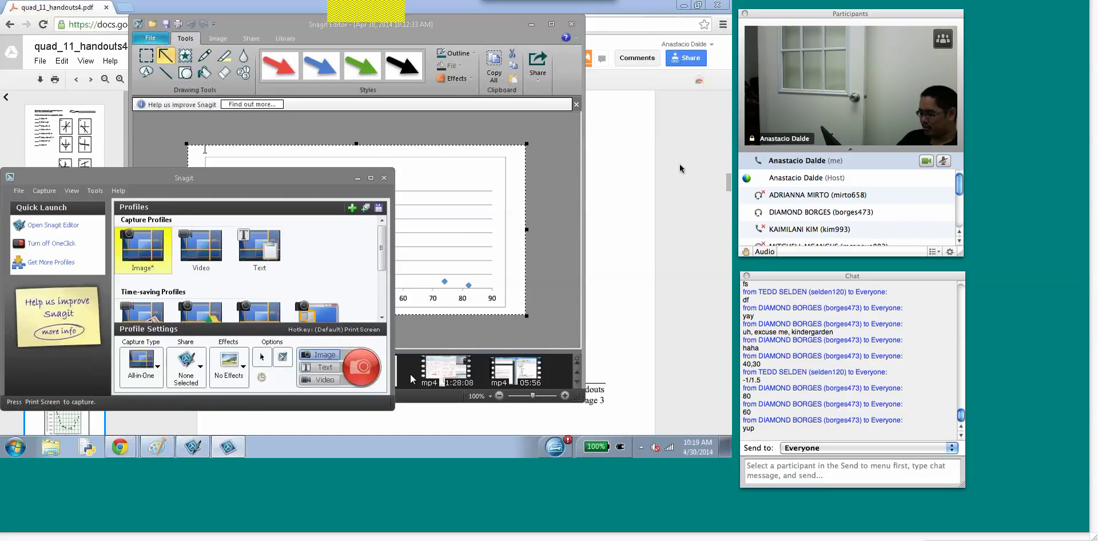
pyautogui.click(228, 448)
pyautogui.click(229, 452)
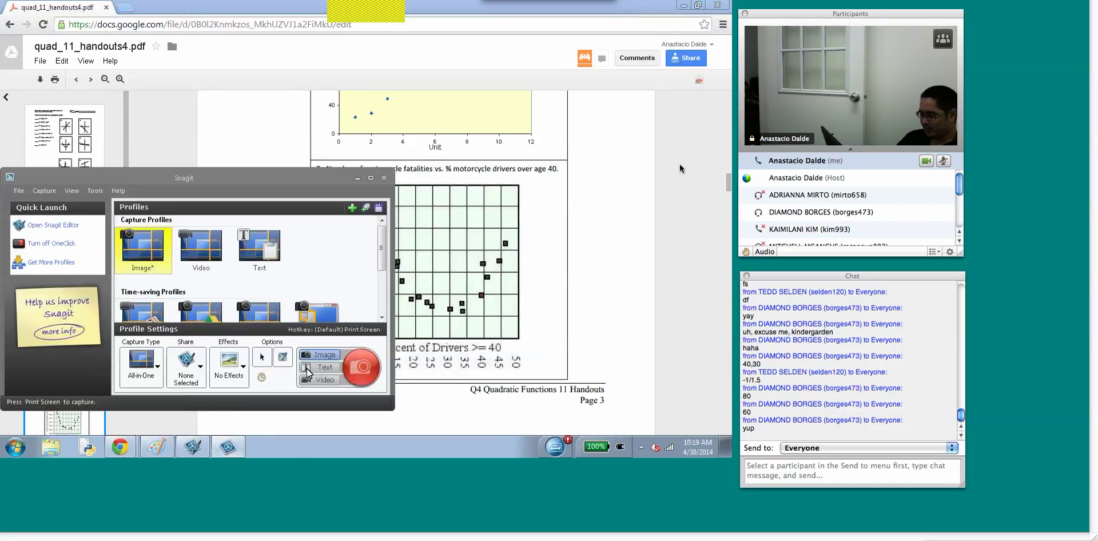
pyautogui.click(366, 373)
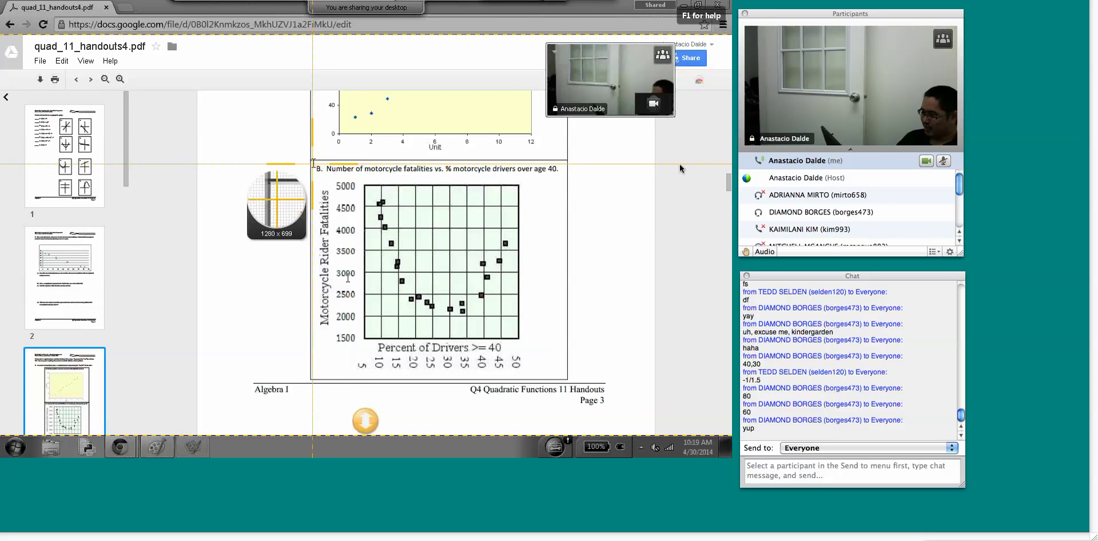
pyautogui.moveTo(313, 160); pyautogui.dragTo(565, 373)
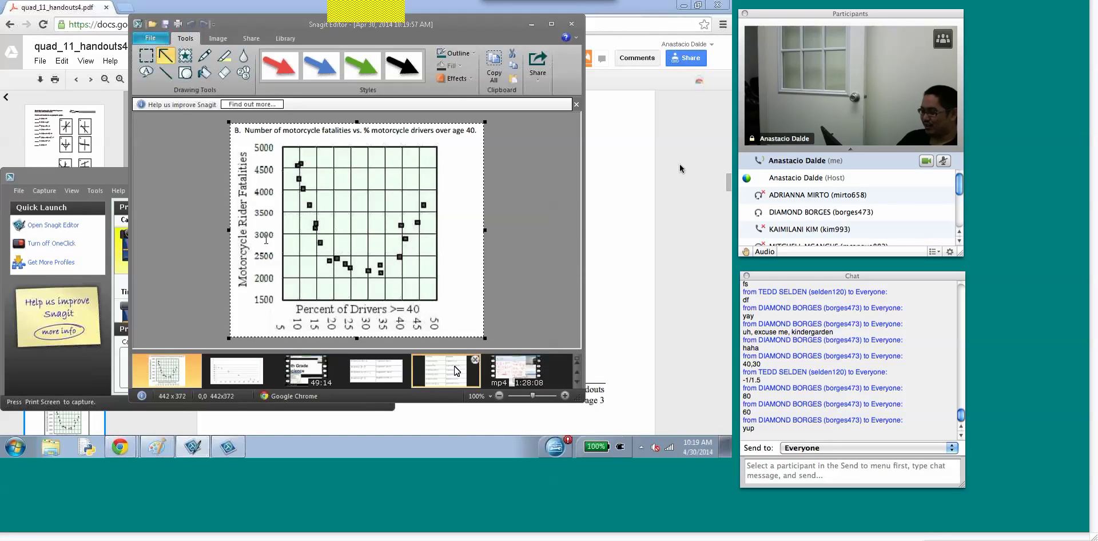
# - Switch to Paint, clear the previous line-of-best-fit work and paste in the captured motorcycle fatalities graph
pyautogui.click(157, 447)
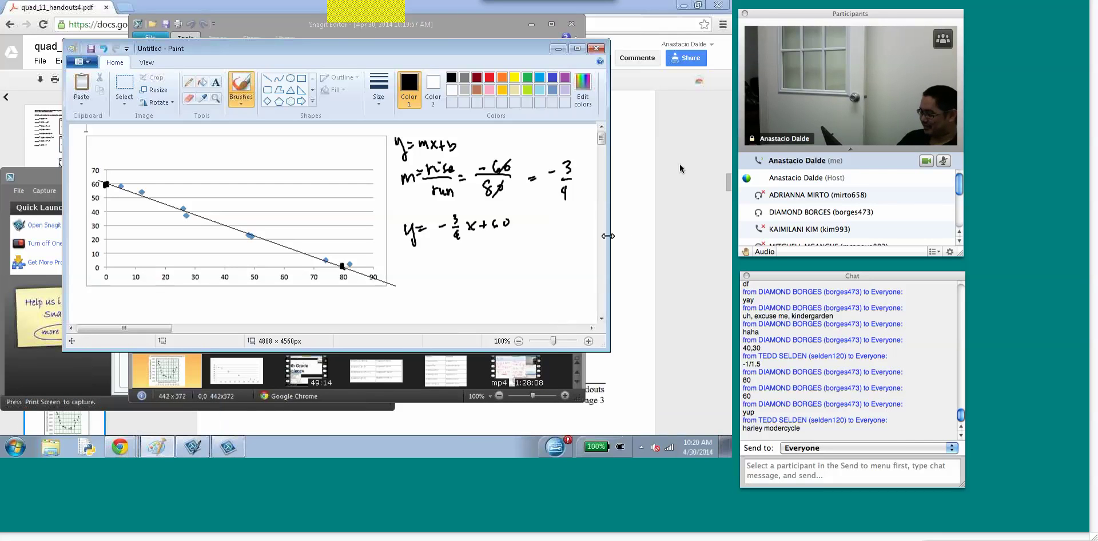
pyautogui.hotkey('ctrl', 'a')
pyautogui.press('Delete')
pyautogui.hotkey('ctrl', 'v')
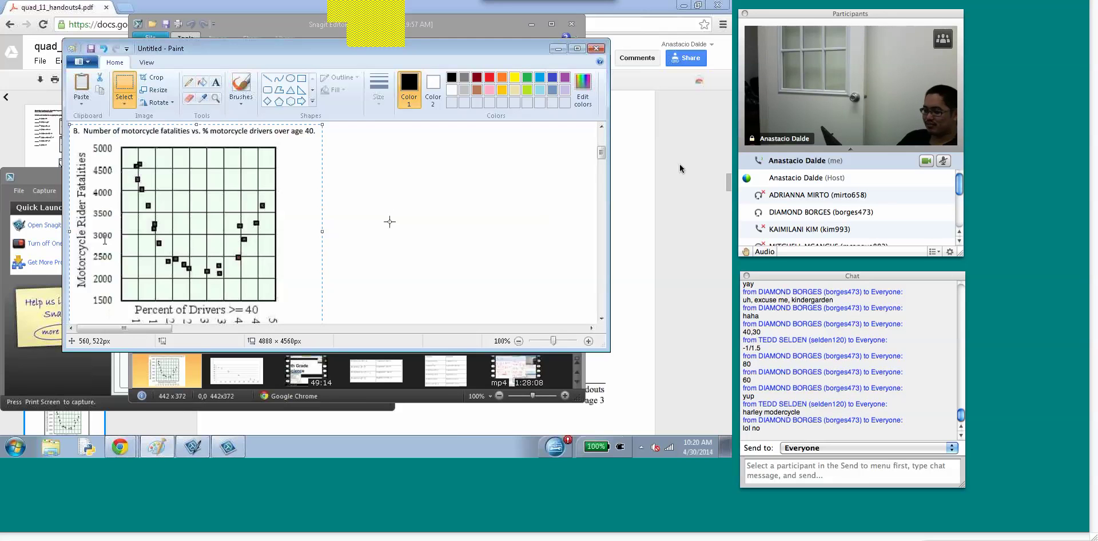
pyautogui.click(241, 87)
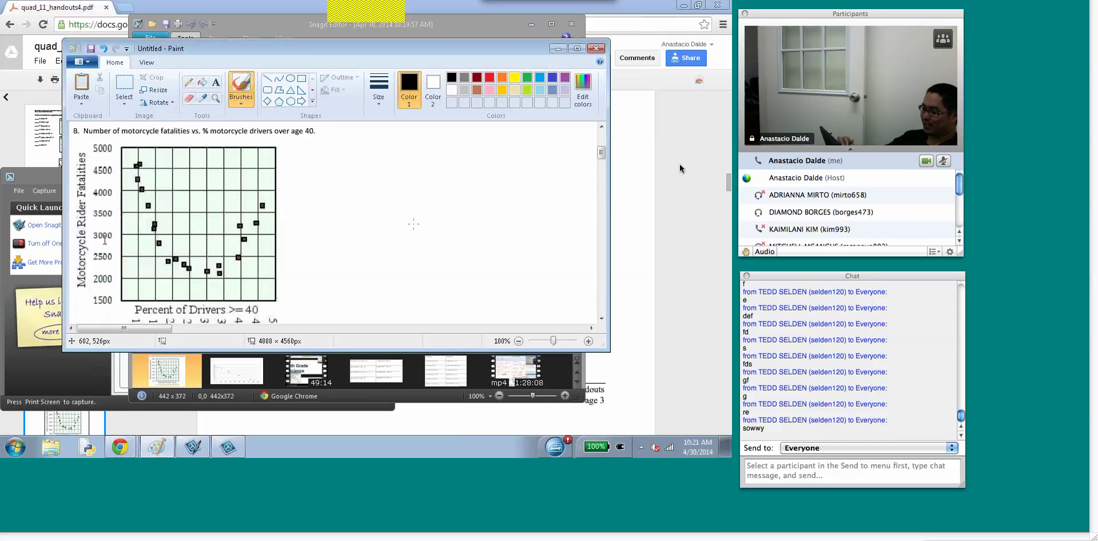
# - Try a descending and a nearly horizontal straight line across the motorcycle scatter plot, undoing each one
pyautogui.click(267, 78)
pyautogui.moveTo(107, 163); pyautogui.dragTo(362, 307)
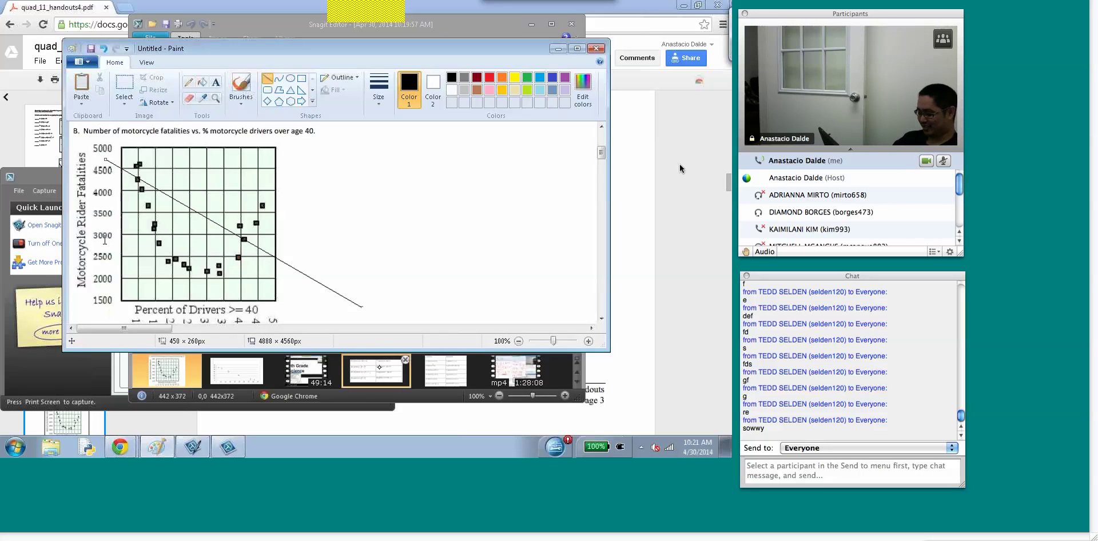
pyautogui.hotkey('ctrl', 'z')
pyautogui.moveTo(106, 240); pyautogui.dragTo(350, 244)
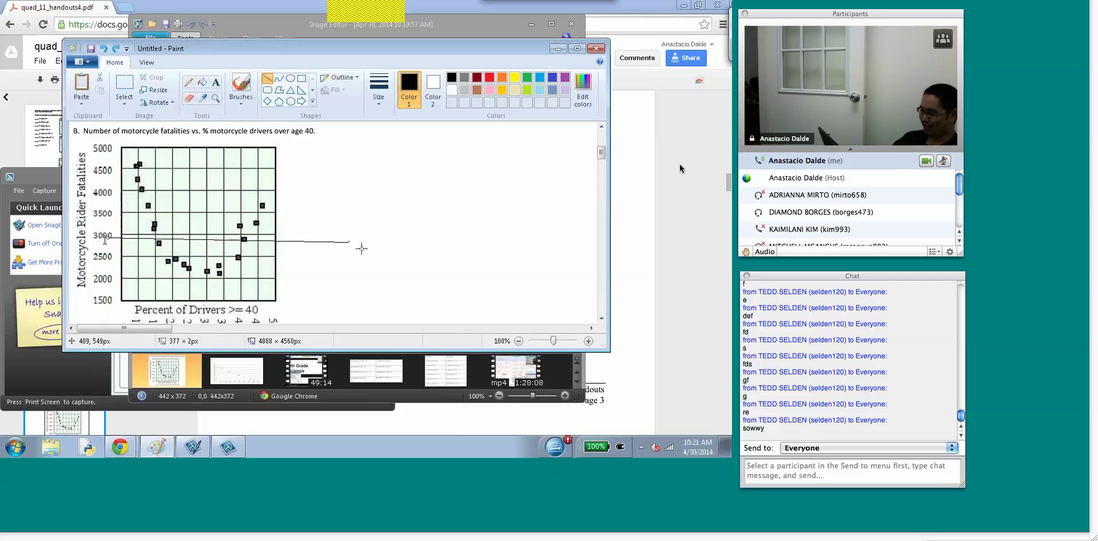
pyautogui.hotkey('ctrl', 'z')
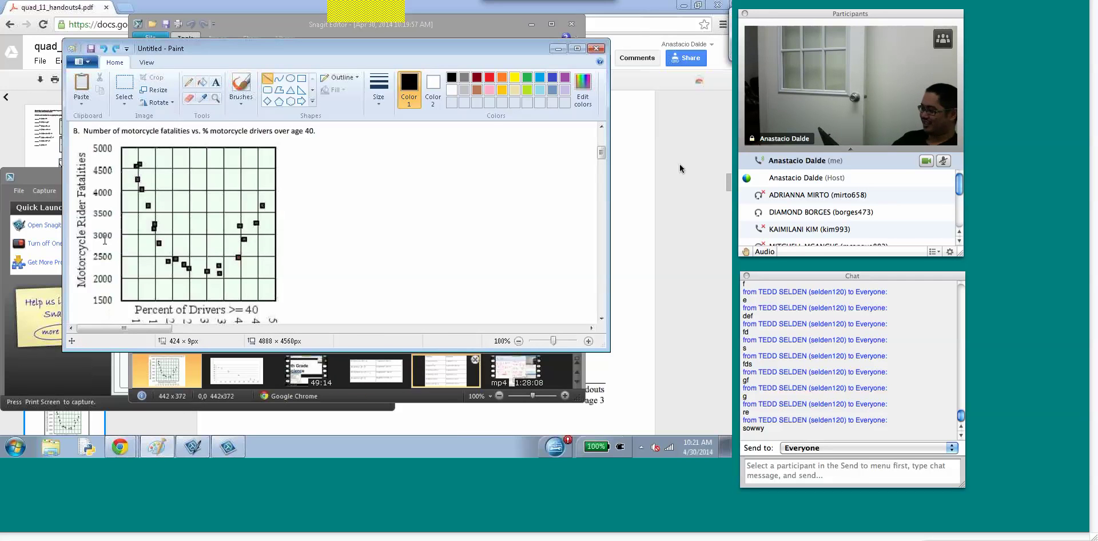
# - Try to fit a U-shaped curve extending beyond the scatter plot's outer points, and undo it
pyautogui.click(278, 79)
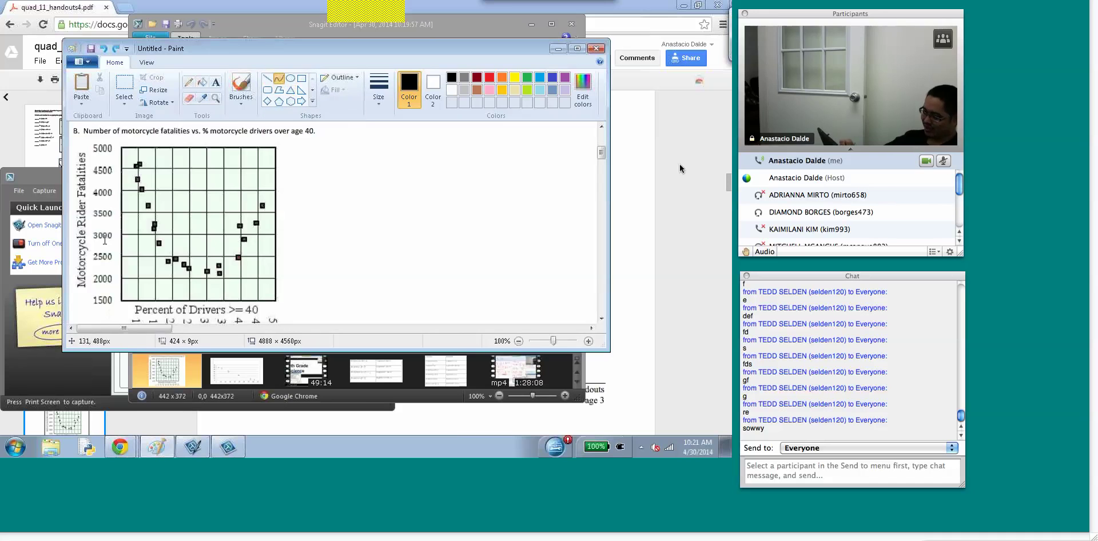
pyautogui.moveTo(126, 150); pyautogui.dragTo(300, 177)
pyautogui.moveTo(217, 163)
pyautogui.mouseDown()
pyautogui.moveTo(191, 315)
pyautogui.moveTo(223, 320)
pyautogui.moveTo(190, 315)
pyautogui.mouseUp()
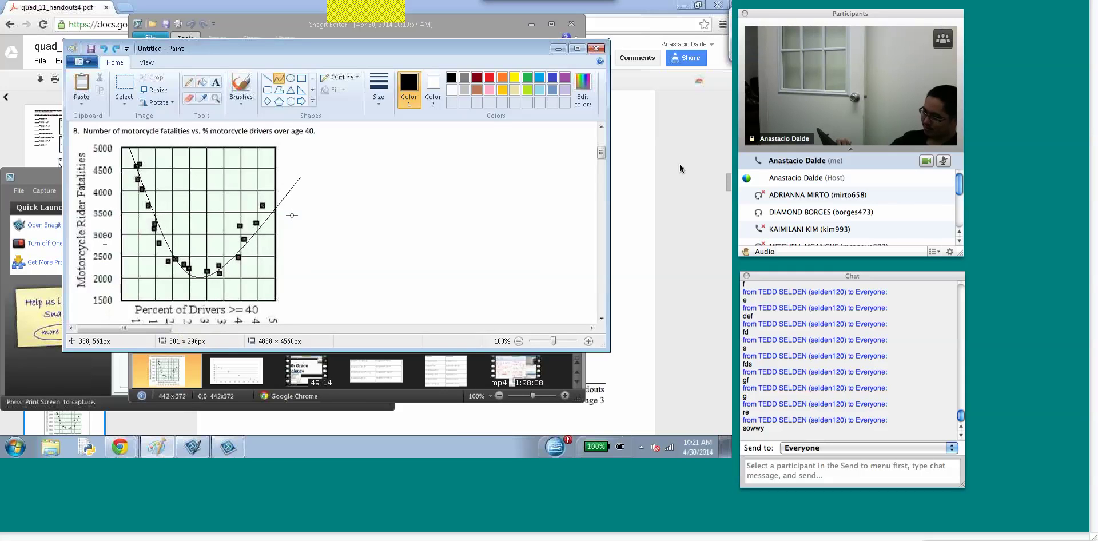
pyautogui.moveTo(299, 180); pyautogui.dragTo(210, 301)
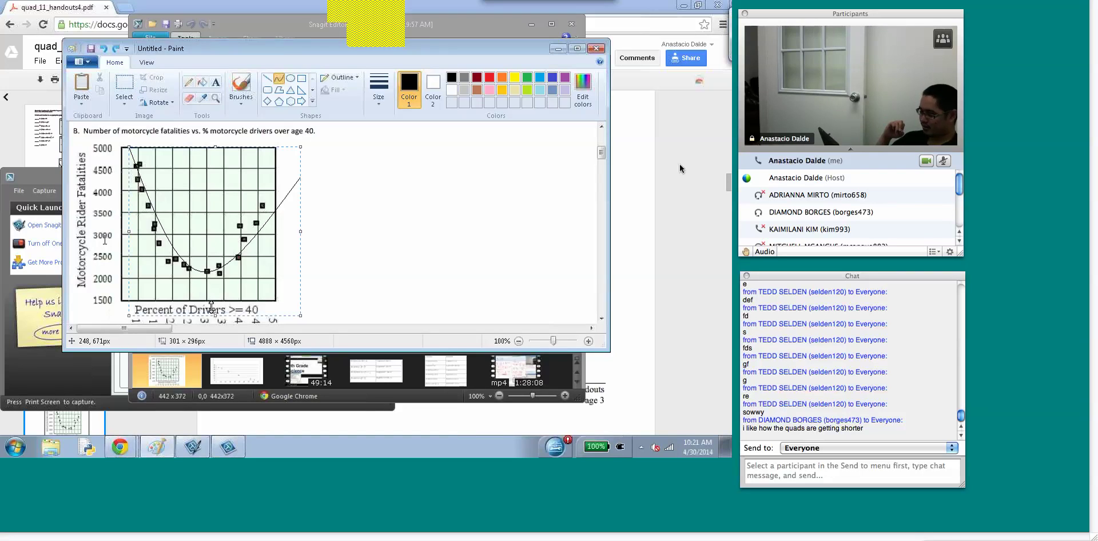
pyautogui.hotkey('ctrl', 'z')
pyautogui.hotkey('ctrl', 'z')
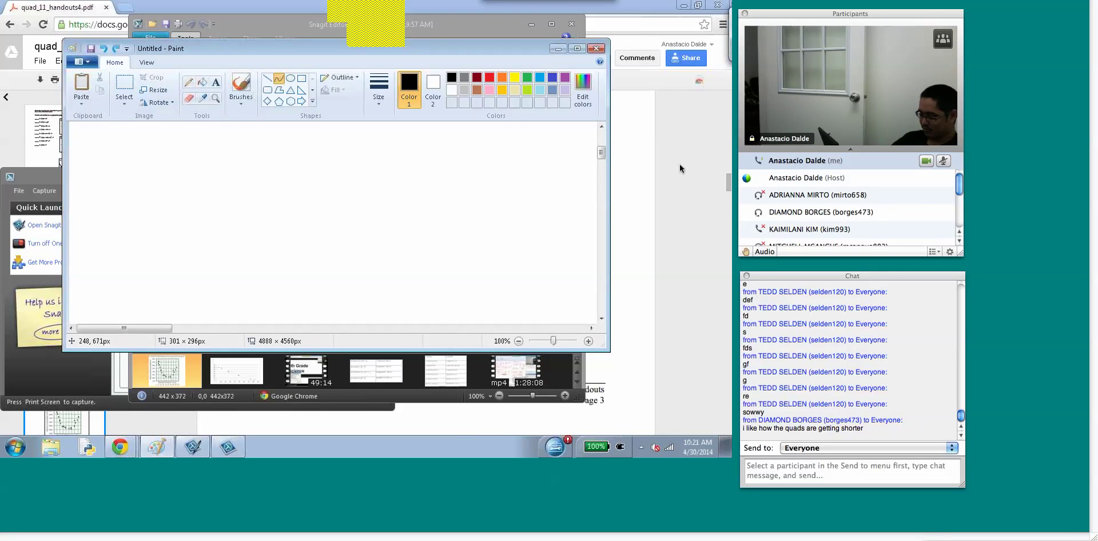
# - Restore the pasted graph and draw a U-shaped curve with the Curve tool from its highest first point to its last point
pyautogui.hotkey('ctrl', 'y')
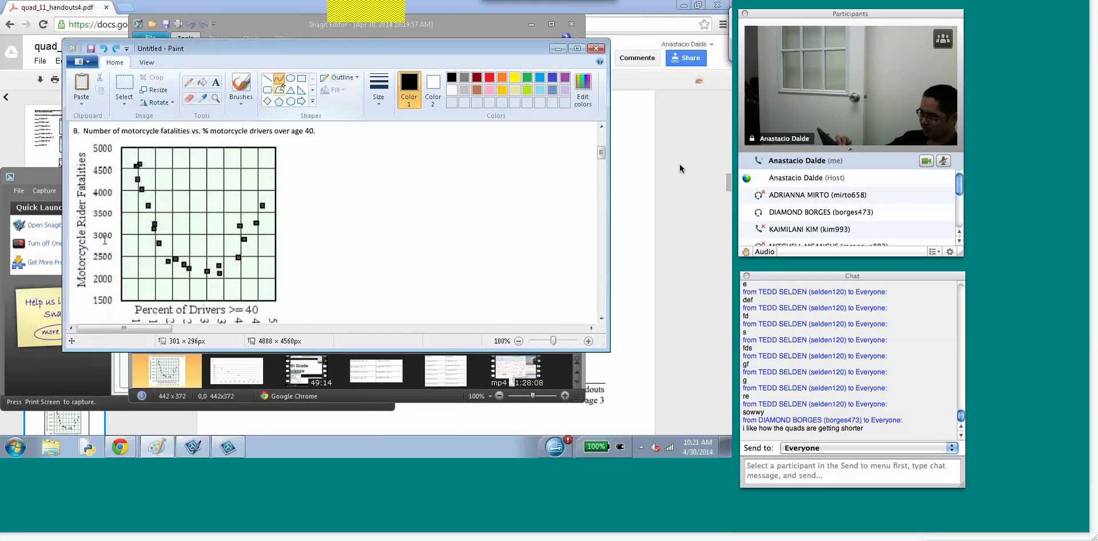
pyautogui.moveTo(137, 166); pyautogui.dragTo(262, 205)
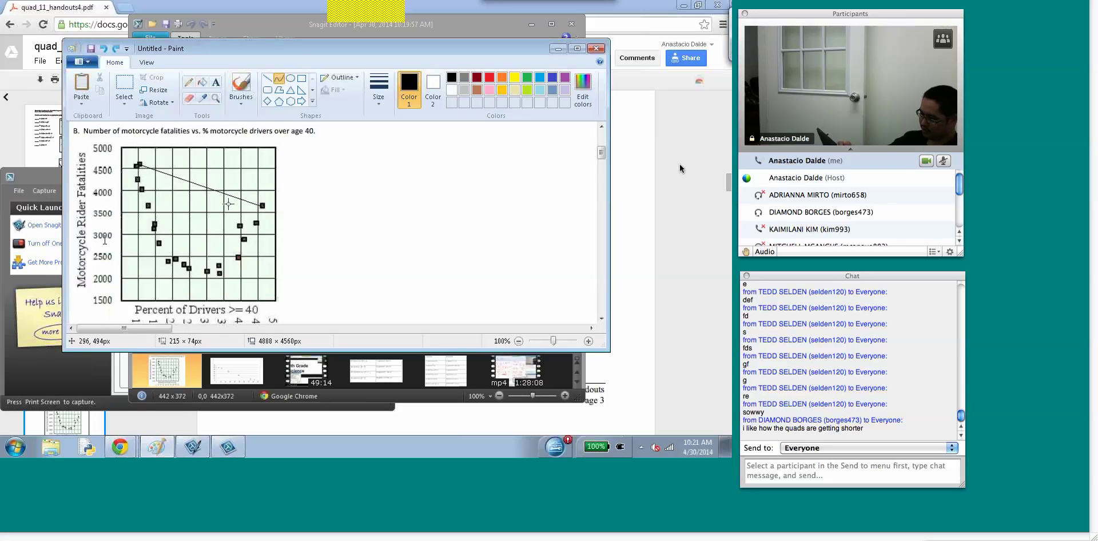
pyautogui.moveTo(197, 183); pyautogui.dragTo(192, 301)
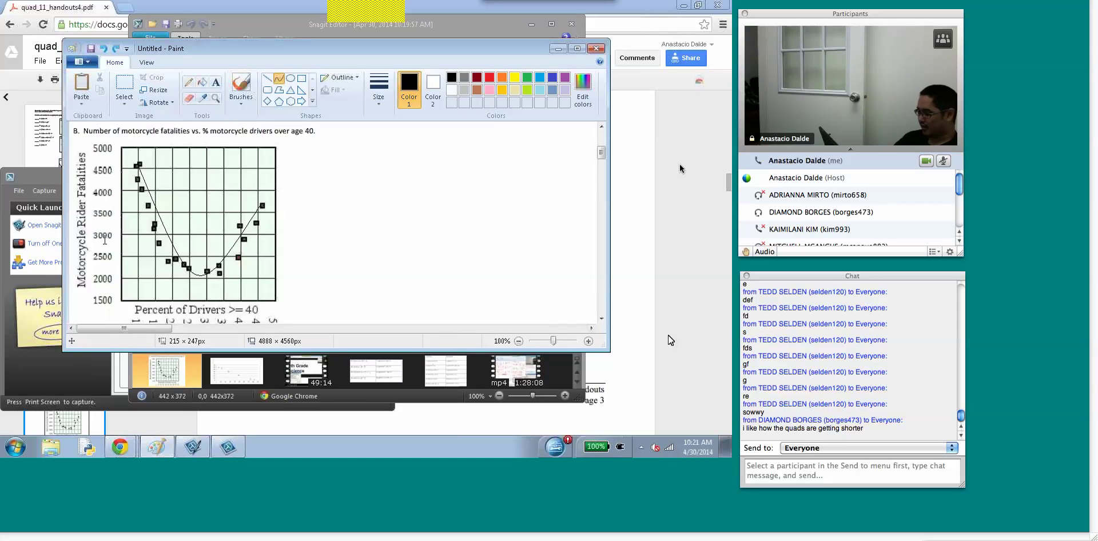
# - Return to the handout in the browser and review questions 2 to 8, including the Growing Broccoli scatter plot
pyautogui.click(687, 343)
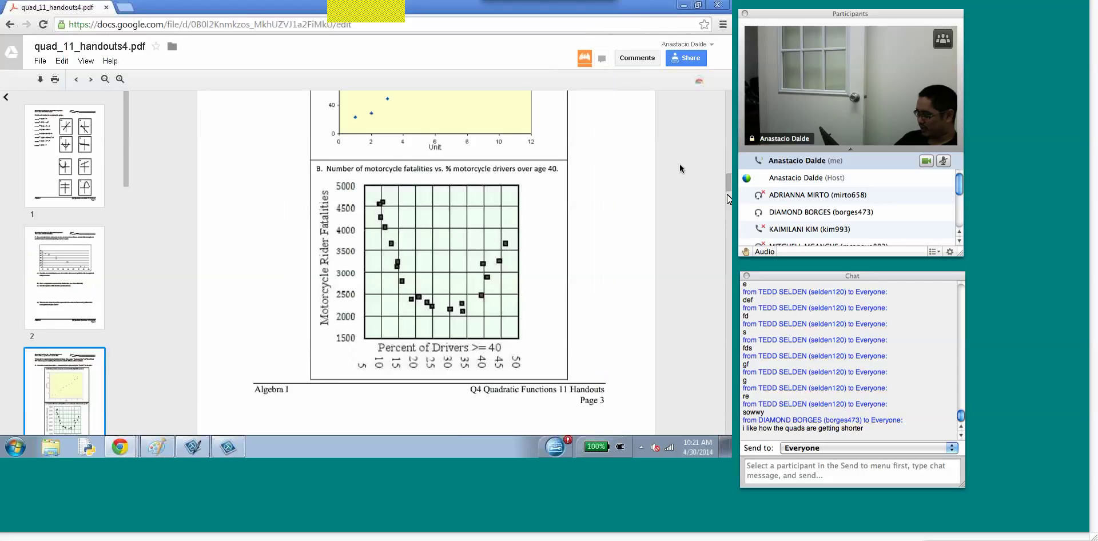
pyautogui.moveTo(728, 184); pyautogui.dragTo(729, 189)
pyautogui.scroll(-6, 680, 168)
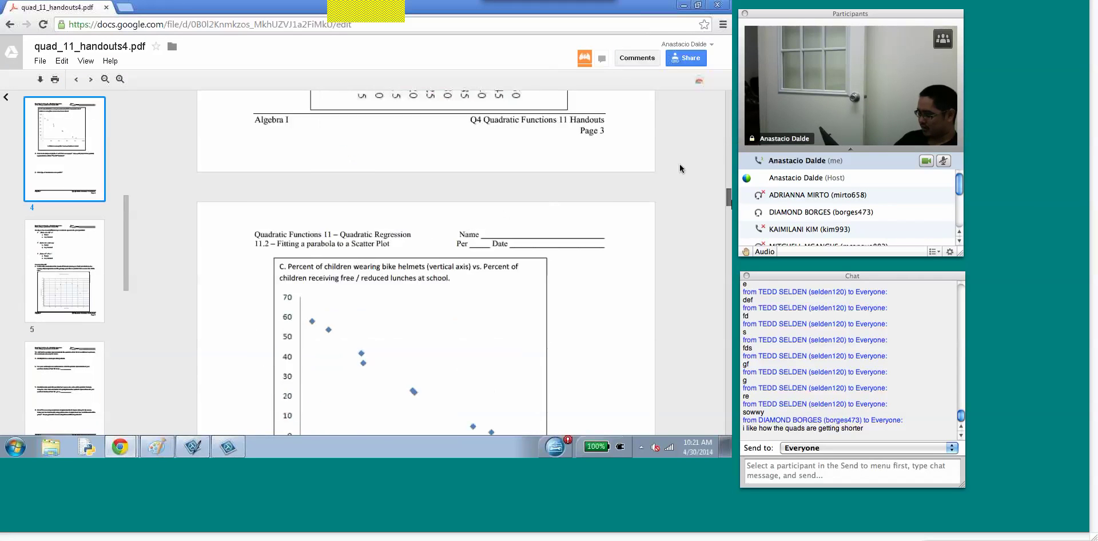
pyautogui.scroll(-3, 681, 169)
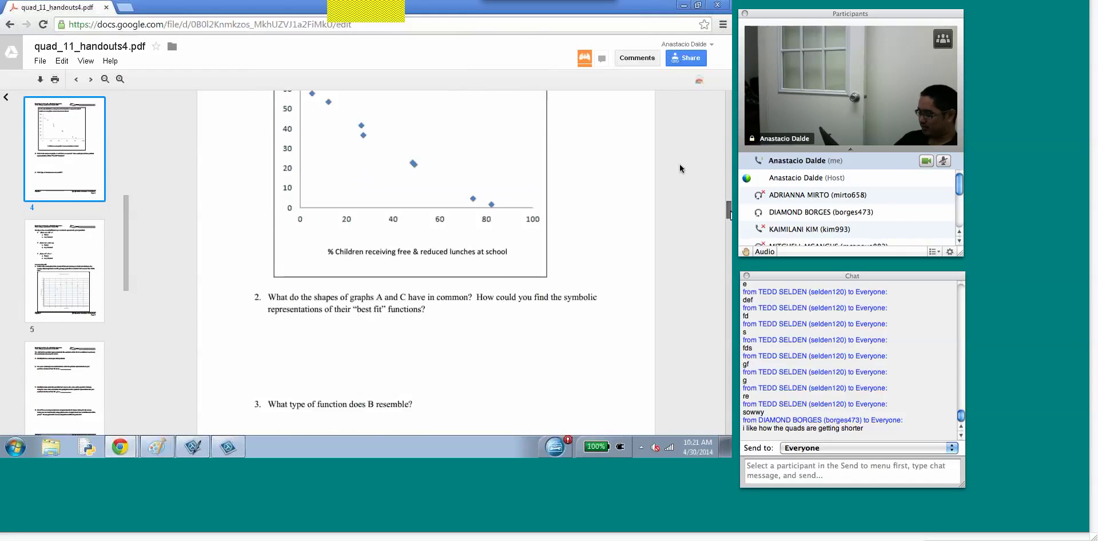
pyautogui.scroll(-3, 681, 169)
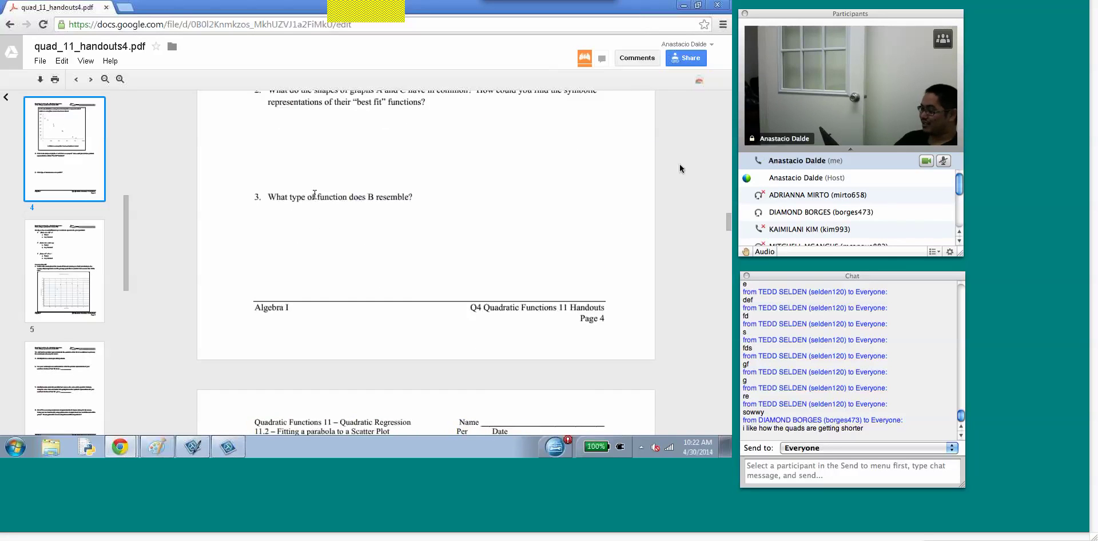
pyautogui.moveTo(724, 218); pyautogui.dragTo(726, 252)
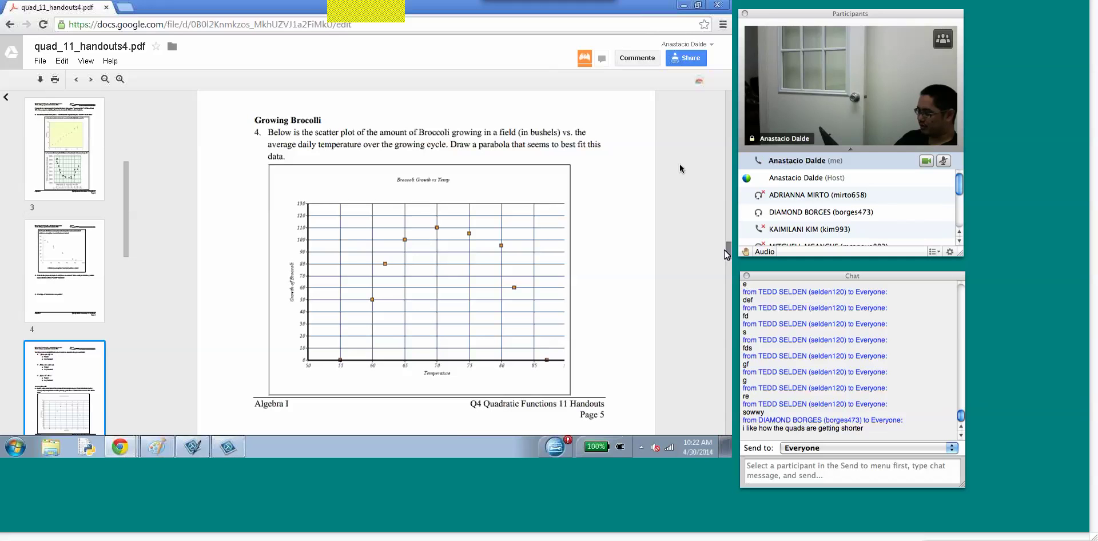
pyautogui.moveTo(726, 252); pyautogui.dragTo(729, 287)
pyautogui.moveTo(728, 290)
pyautogui.mouseDown()
pyautogui.moveTo(728, 312)
pyautogui.moveTo(728, 273)
pyautogui.mouseUp()
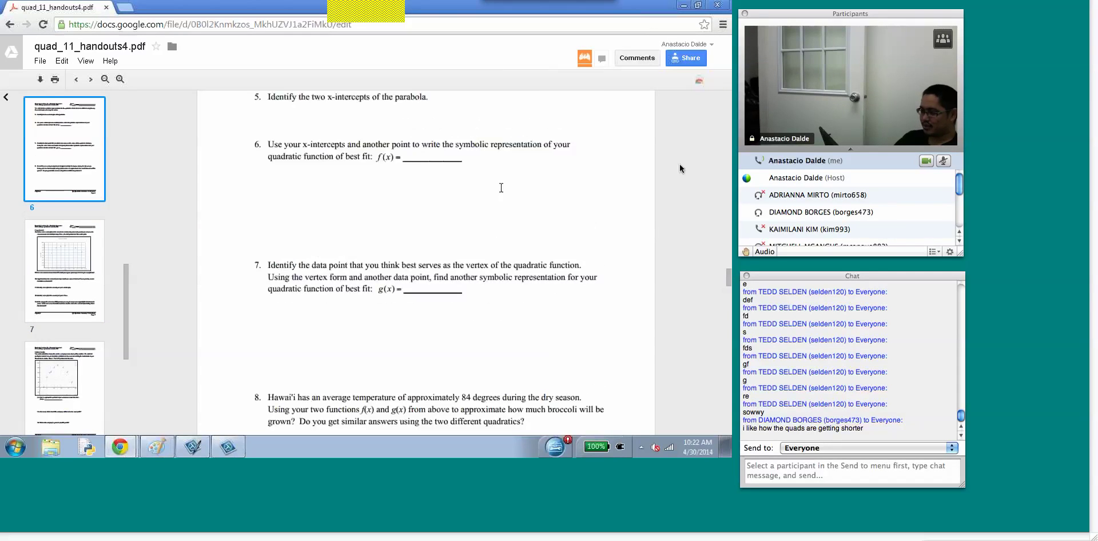
pyautogui.click(124, 9)
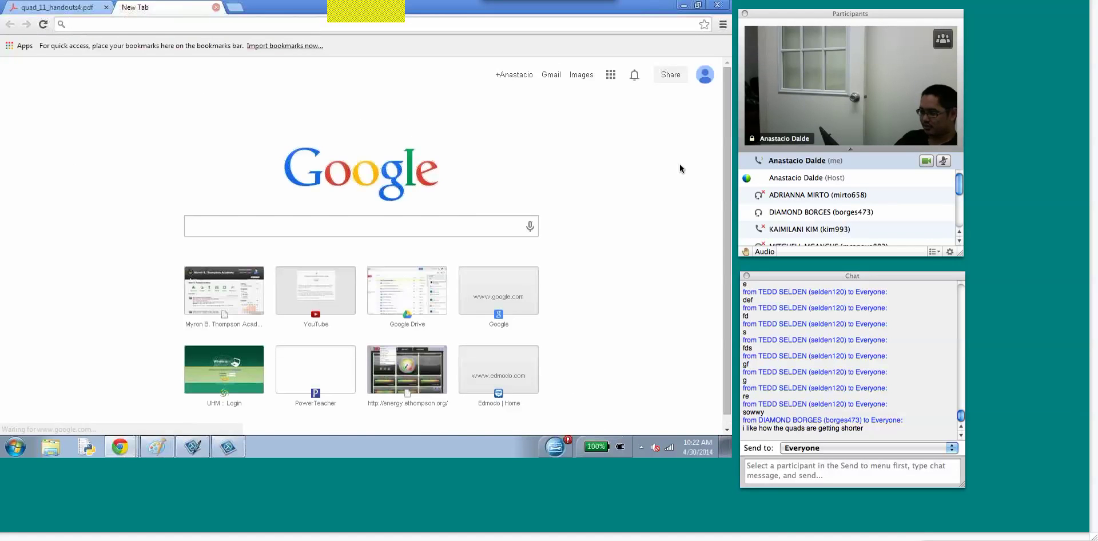
pyautogui.click(216, 7)
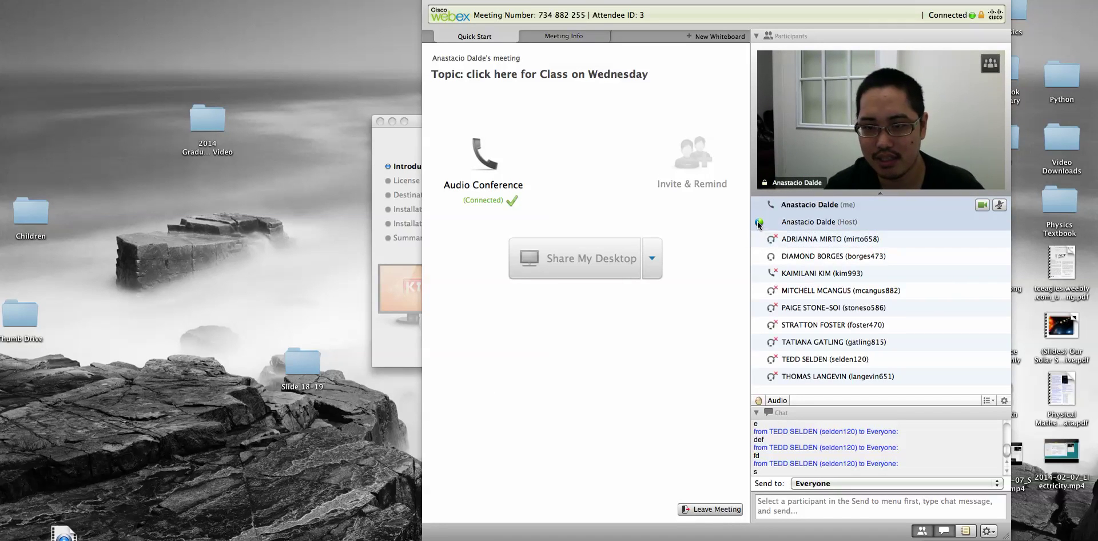
pyautogui.moveTo(764, 226); pyautogui.dragTo(759, 204)
pyautogui.click(585, 261)
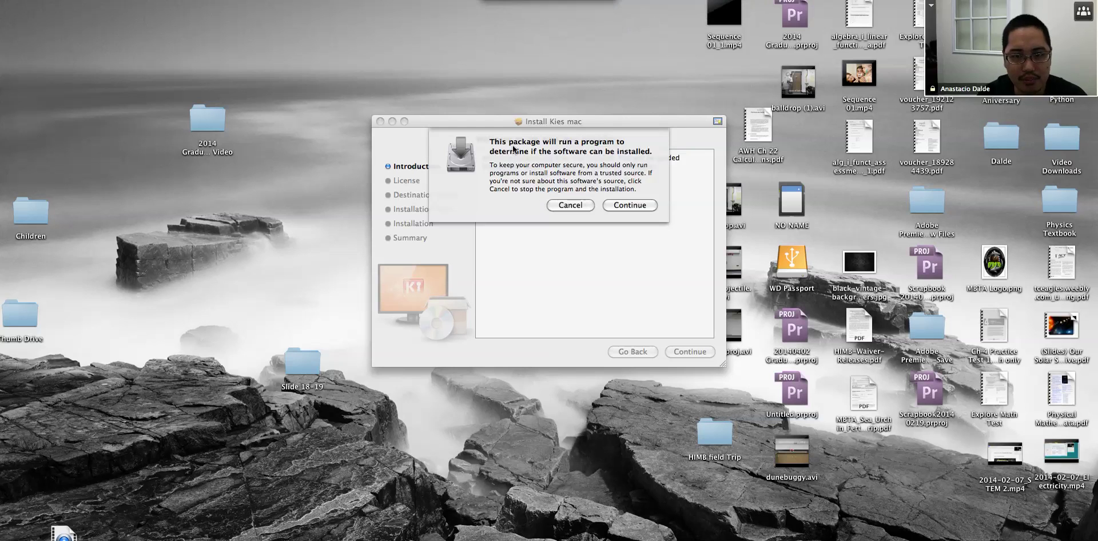
pyautogui.click(569, 205)
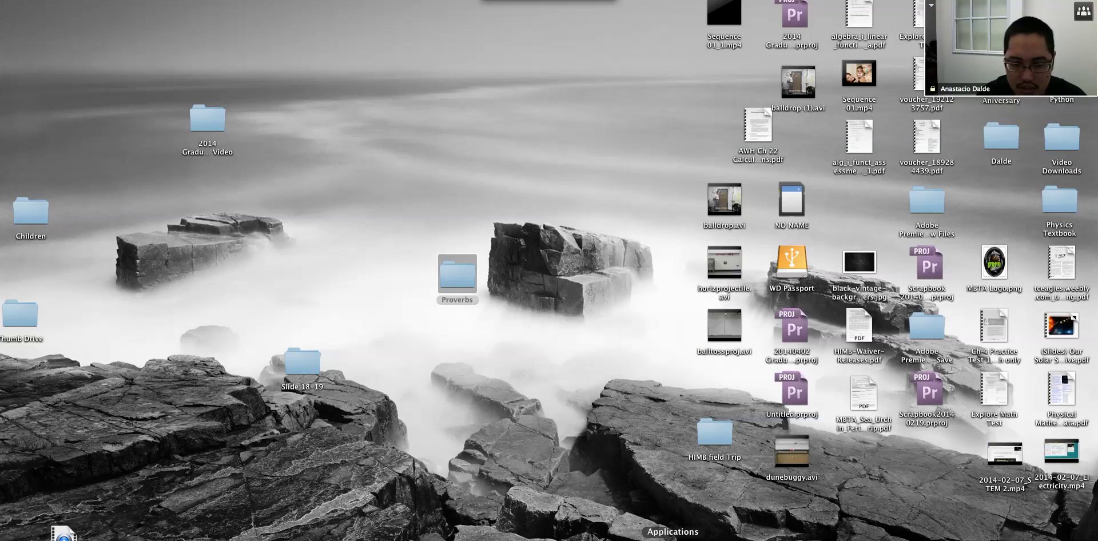
# - Launch Tracker from the Mac's Applications collection
pyautogui.click(673, 538)
pyautogui.scroll(-5, 559, 410)
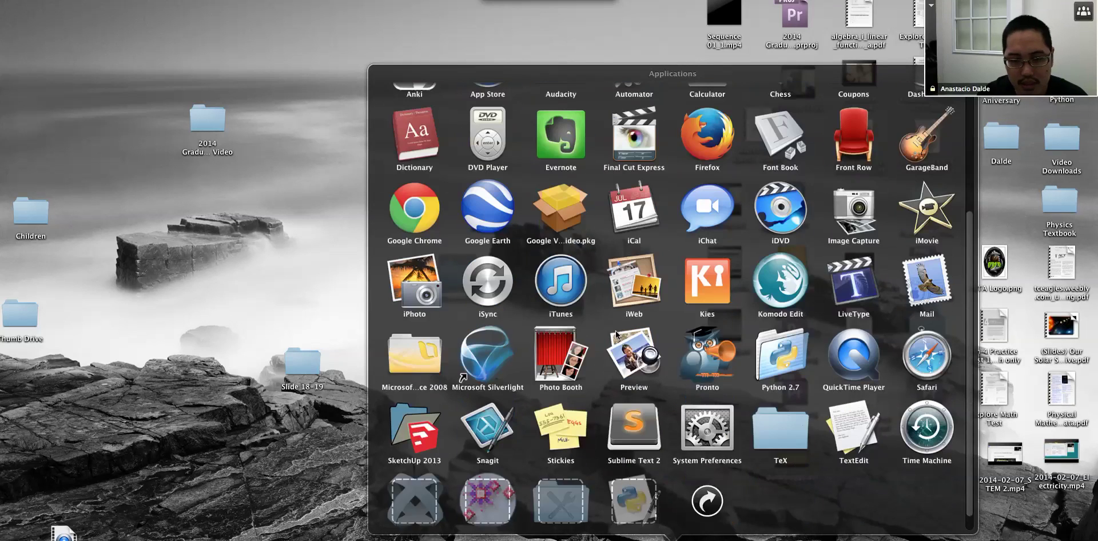
pyautogui.click(482, 474)
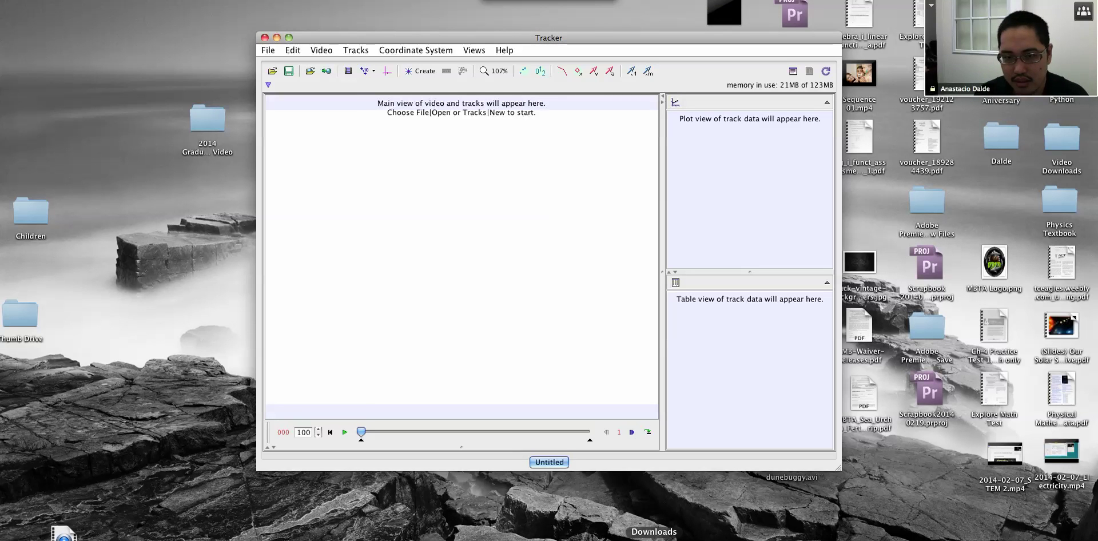
# - Move the Snagit window aside and load the Angry Birds clip 2014-04-21_09-30-34.mp4 into Tracker
pyautogui.click(267, 51)
pyautogui.moveTo(279, 105)
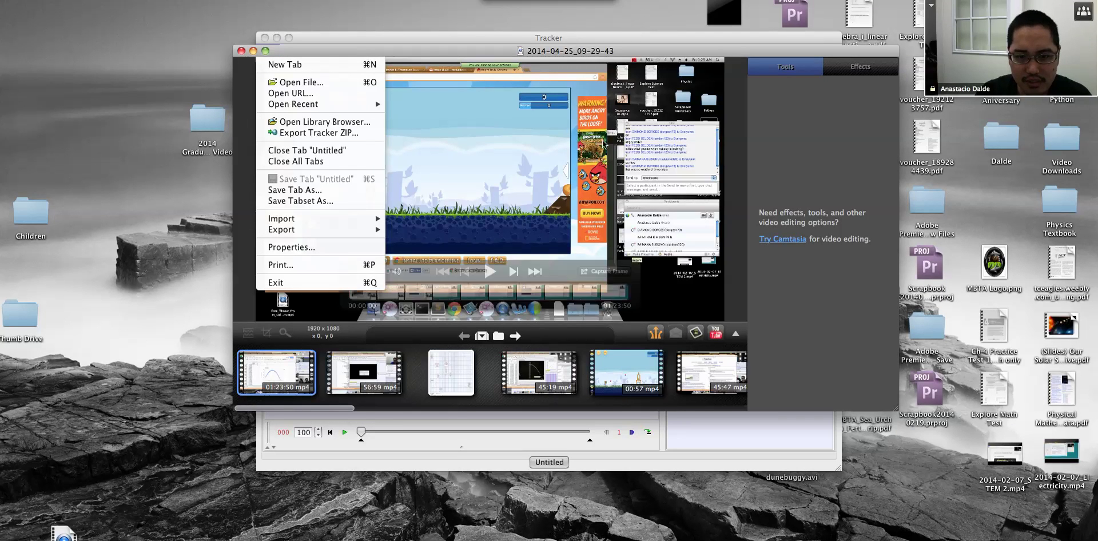
pyautogui.moveTo(615, 51); pyautogui.dragTo(879, 66)
pyautogui.moveTo(419, 312); pyautogui.dragTo(452, 339)
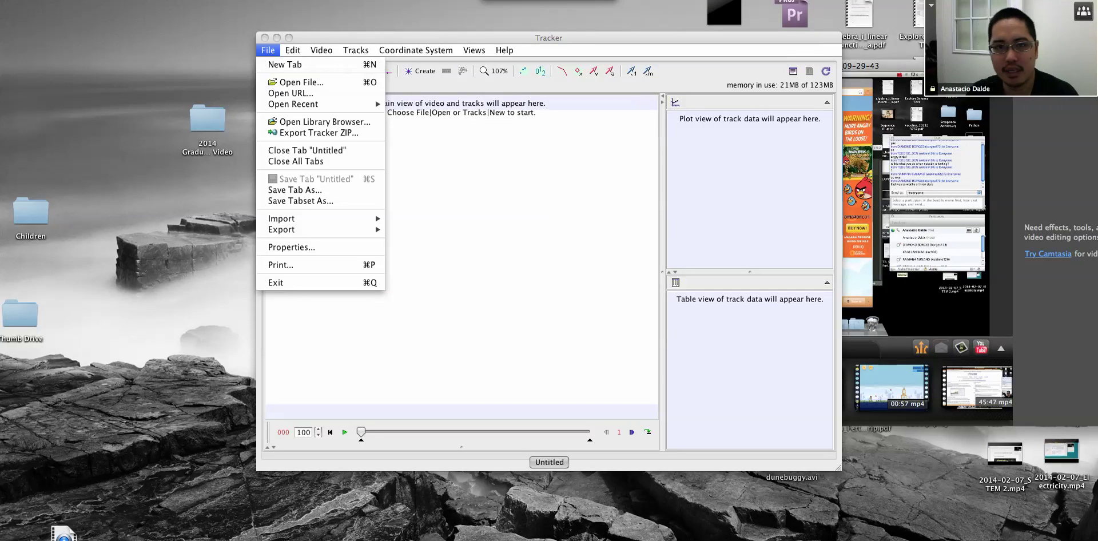
pyautogui.moveTo(576, 1)
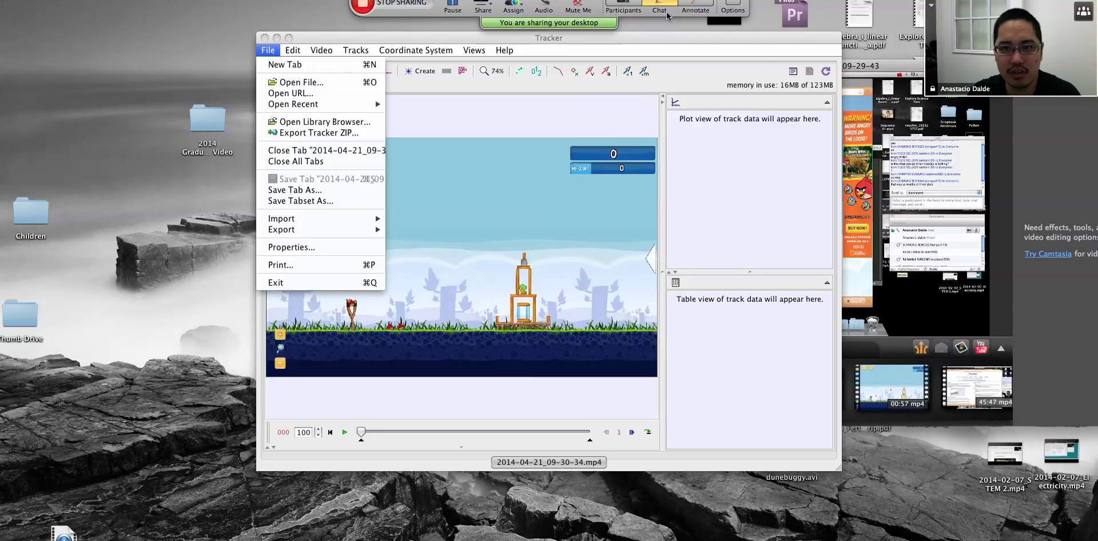
# - Open the WebEx meeting chat and read the latest messages
pyautogui.click(659, 6)
pyautogui.scroll(-5, 979, 228)
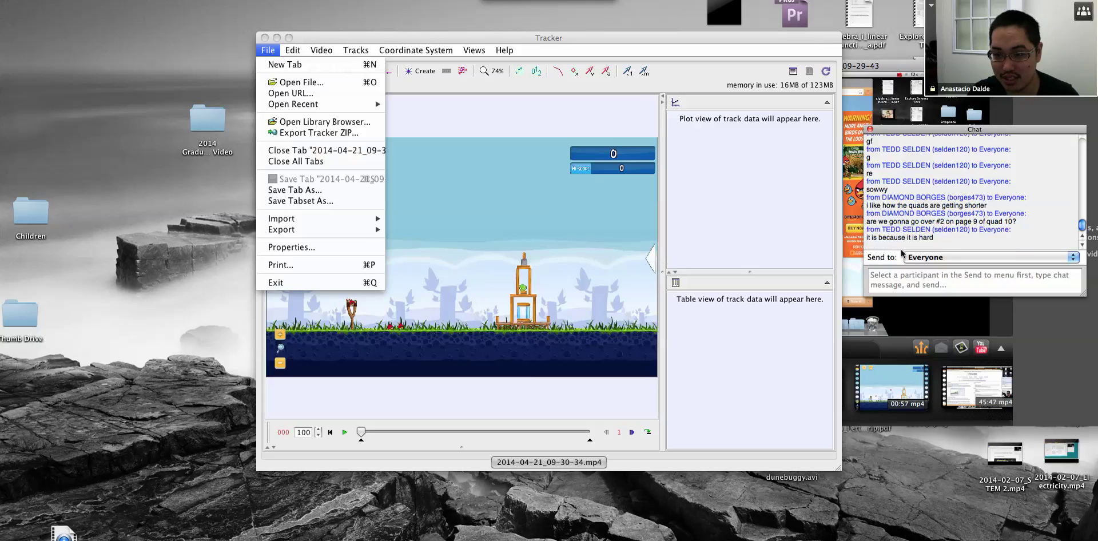
# - Show the coordinate axes and place their origin on the bird sitting in the slingshot
pyautogui.click(444, 137)
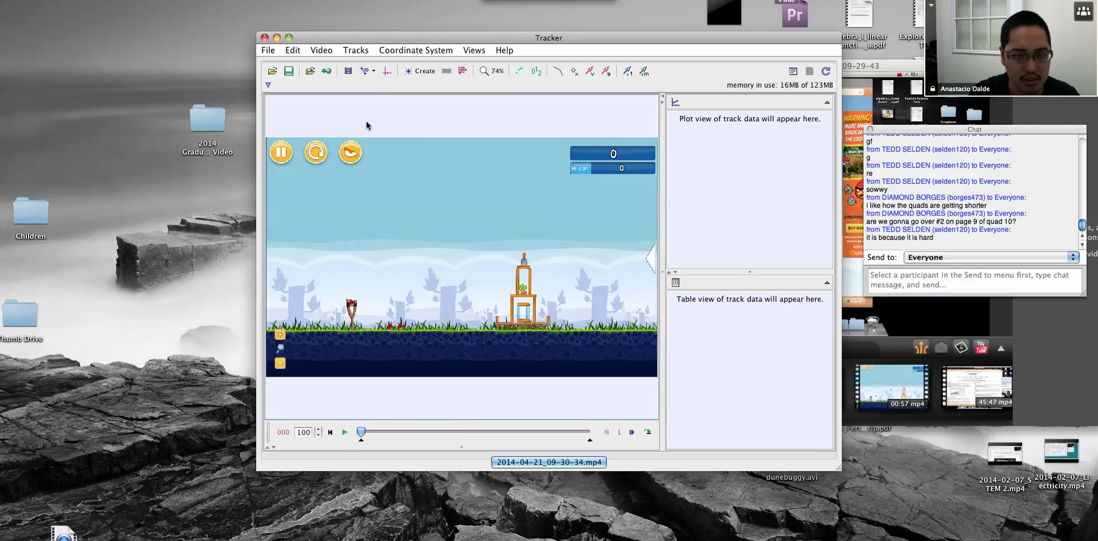
pyautogui.click(387, 71)
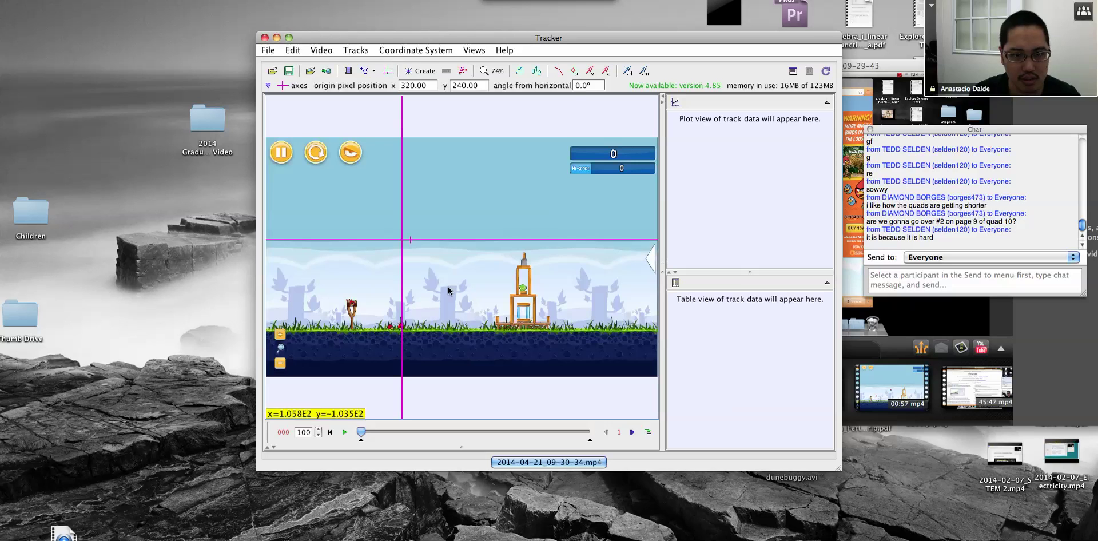
pyautogui.moveTo(405, 246); pyautogui.dragTo(352, 305)
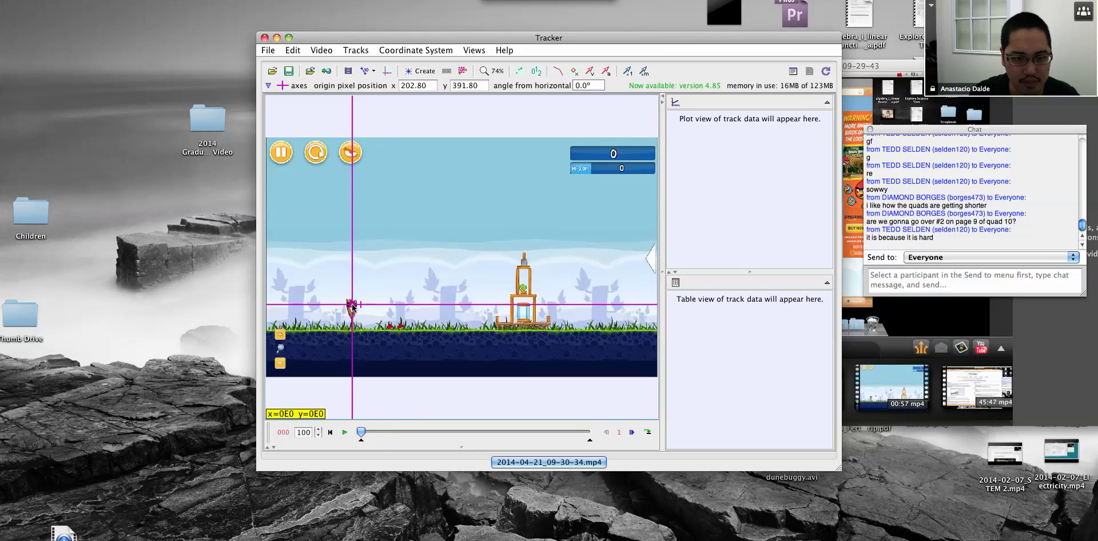
# - Create a calibration stick and stretch it vertically along the slingshot from its top down to the ground
pyautogui.click(365, 71)
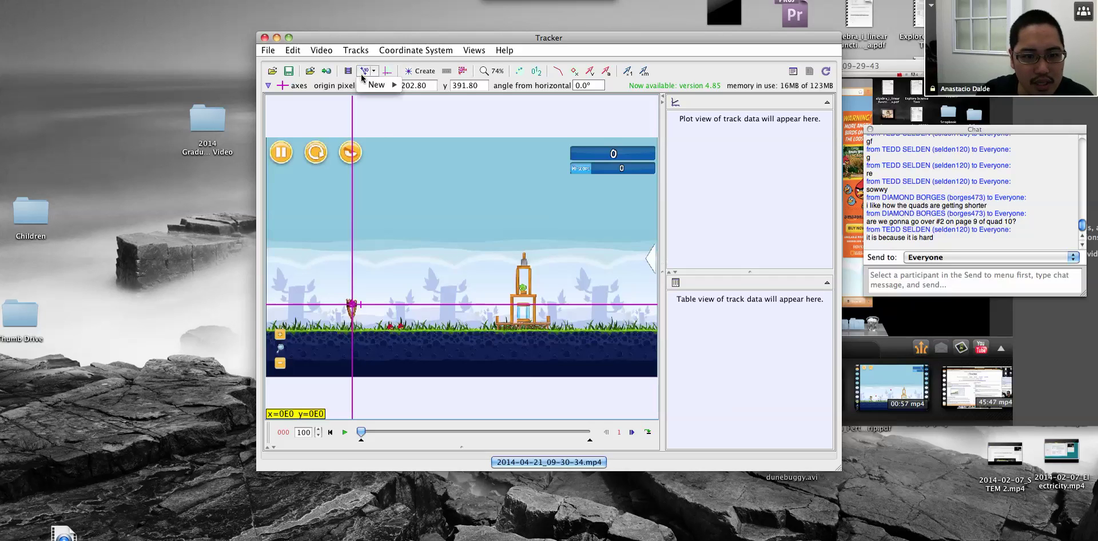
pyautogui.moveTo(378, 84)
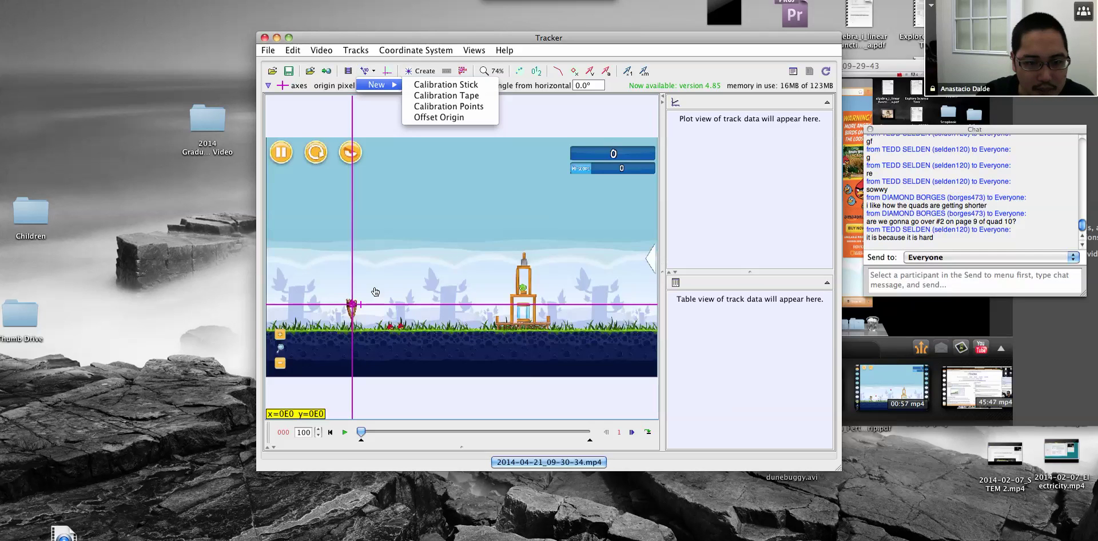
pyautogui.click(435, 85)
pyautogui.scroll(3, 358, 305)
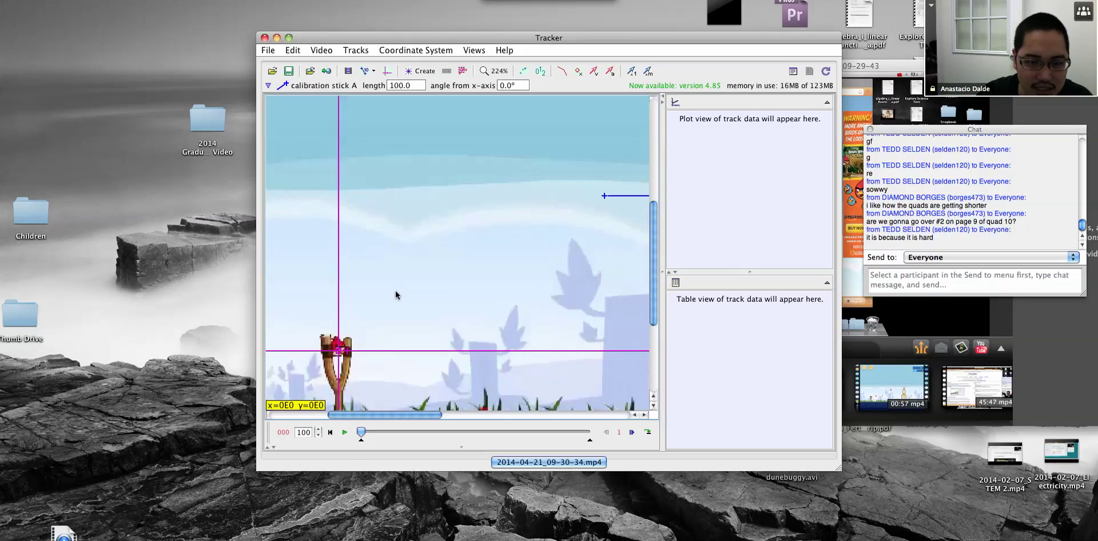
pyautogui.scroll(-3, 431, 248)
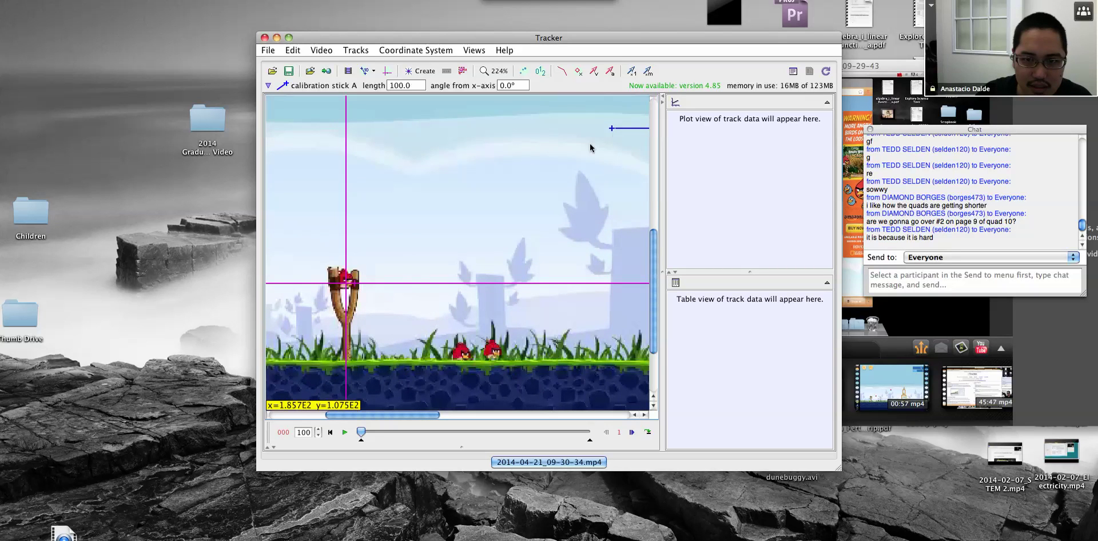
pyautogui.moveTo(630, 133); pyautogui.dragTo(372, 274)
pyautogui.moveTo(483, 271); pyautogui.dragTo(355, 358)
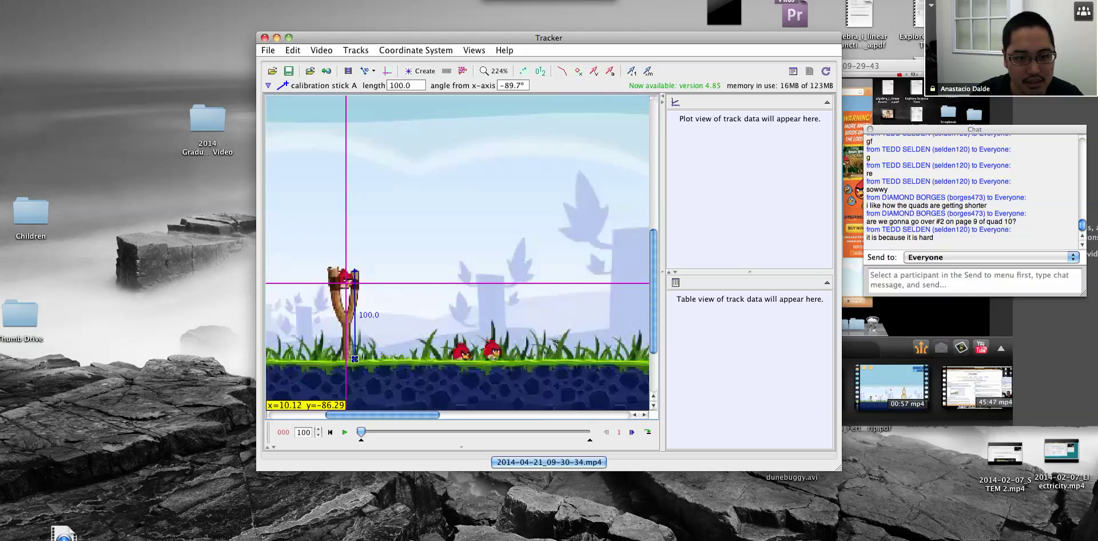
# - Try to set the calibration stick's length to 17
pyautogui.click(412, 85)
pyautogui.write('17')
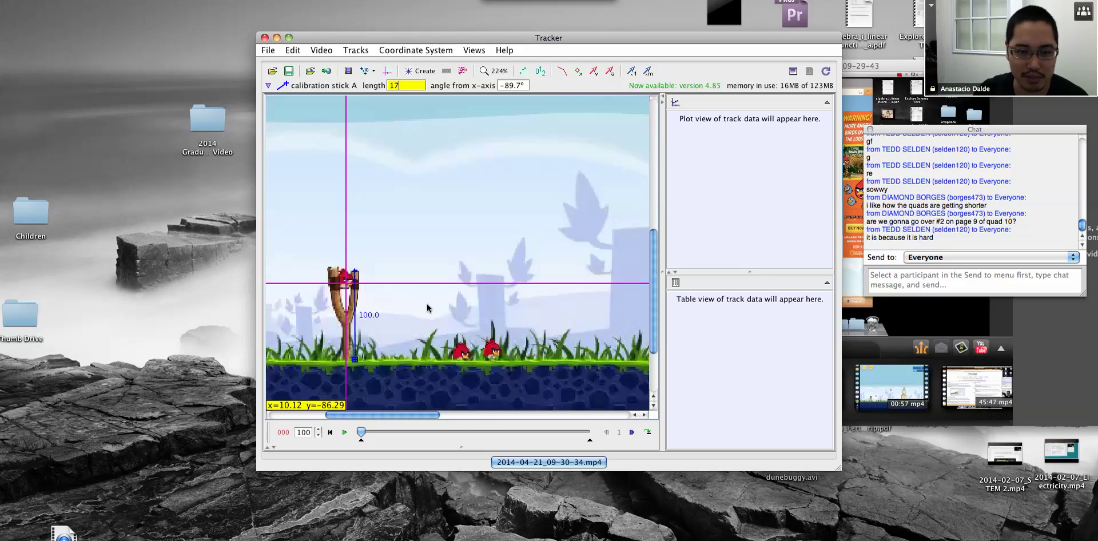
pyautogui.scroll(-5, 426, 308)
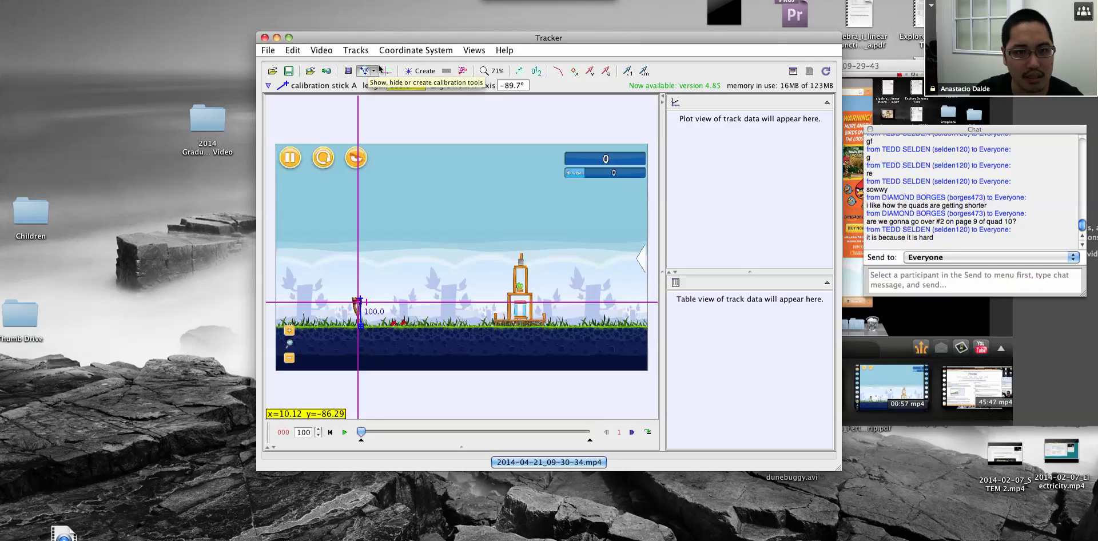
# - Create a point mass track for the launched bird
pyautogui.click(420, 71)
pyautogui.click(422, 86)
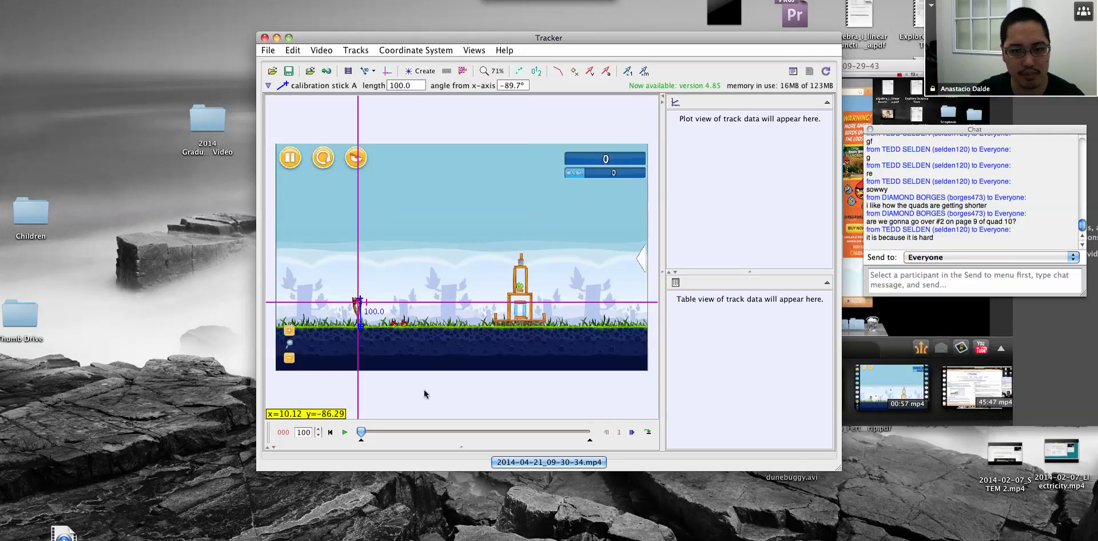
pyautogui.click(291, 116)
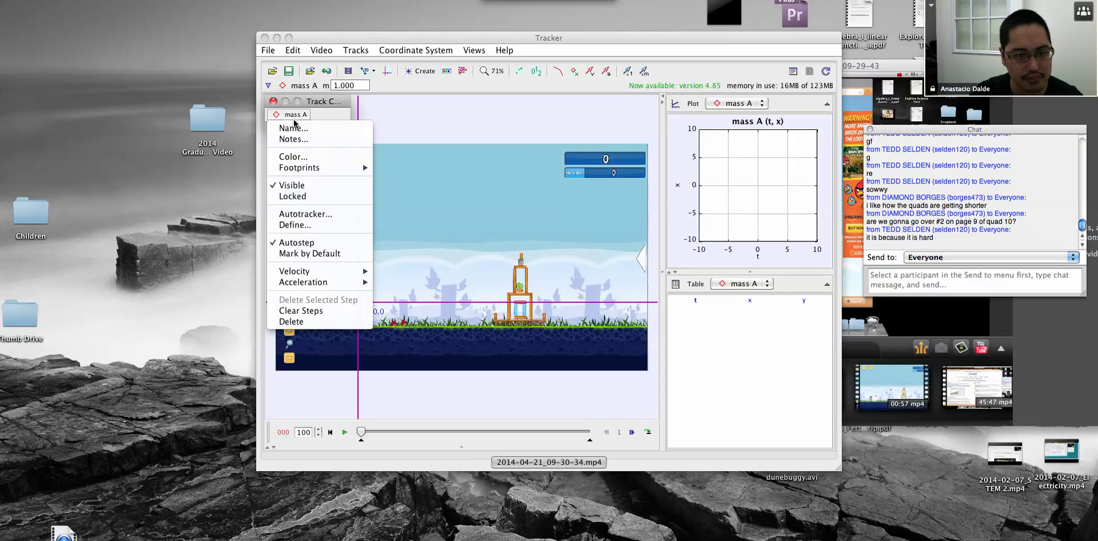
pyautogui.click(461, 309)
# - Move the video to frame 397, where the bird has just left the slingshot
pyautogui.moveTo(391, 432); pyautogui.dragTo(477, 433)
pyautogui.click(606, 432)
pyautogui.click(605, 432)
pyautogui.click(605, 432)
pyautogui.click(605, 432)
pyautogui.click(605, 432)
pyautogui.click(606, 432)
pyautogui.click(606, 432)
pyautogui.click(605, 433)
pyautogui.click(605, 432)
pyautogui.click(605, 432)
pyautogui.click(606, 432)
pyautogui.click(606, 432)
pyautogui.click(605, 433)
pyautogui.click(605, 432)
pyautogui.click(605, 433)
pyautogui.click(606, 432)
pyautogui.click(605, 433)
pyautogui.click(606, 433)
pyautogui.click(606, 432)
pyautogui.click(604, 435)
pyautogui.click(604, 434)
pyautogui.click(605, 435)
pyautogui.click(605, 435)
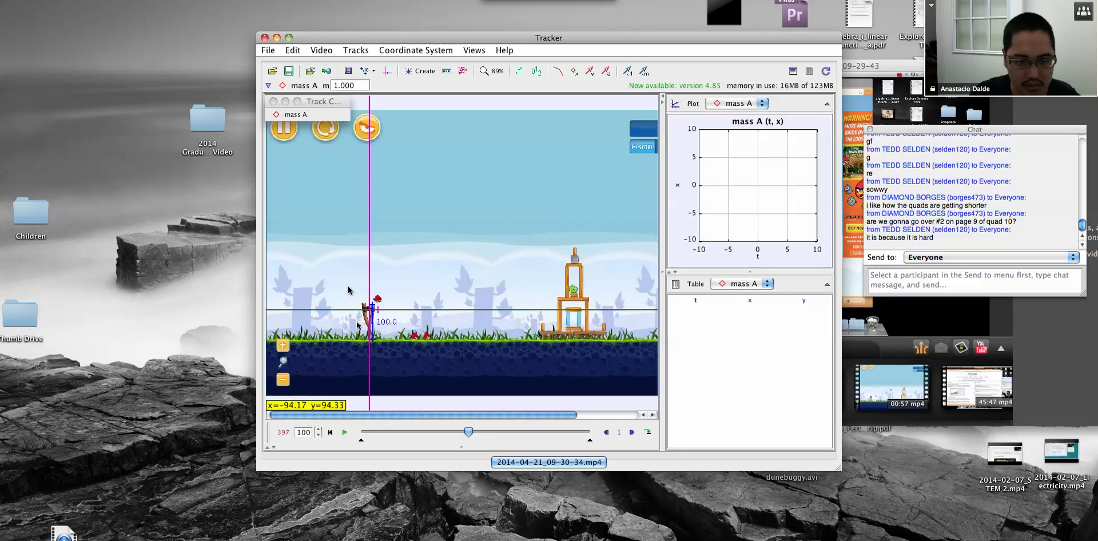
# - Autotrack the bird as mass A from a key frame at frame 397, moving the Autotracker window clear of the video
pyautogui.scroll(5, 364, 295)
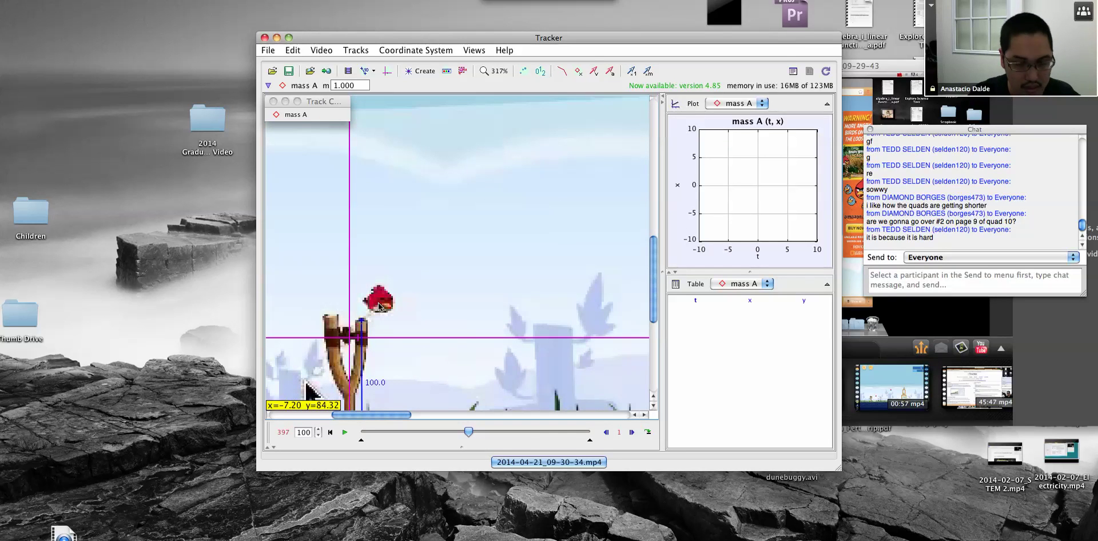
pyautogui.keyDown('ctrl'); pyautogui.keyDown('shift'); pyautogui.click(379, 306); pyautogui.keyUp('shift'); pyautogui.keyUp('ctrl')
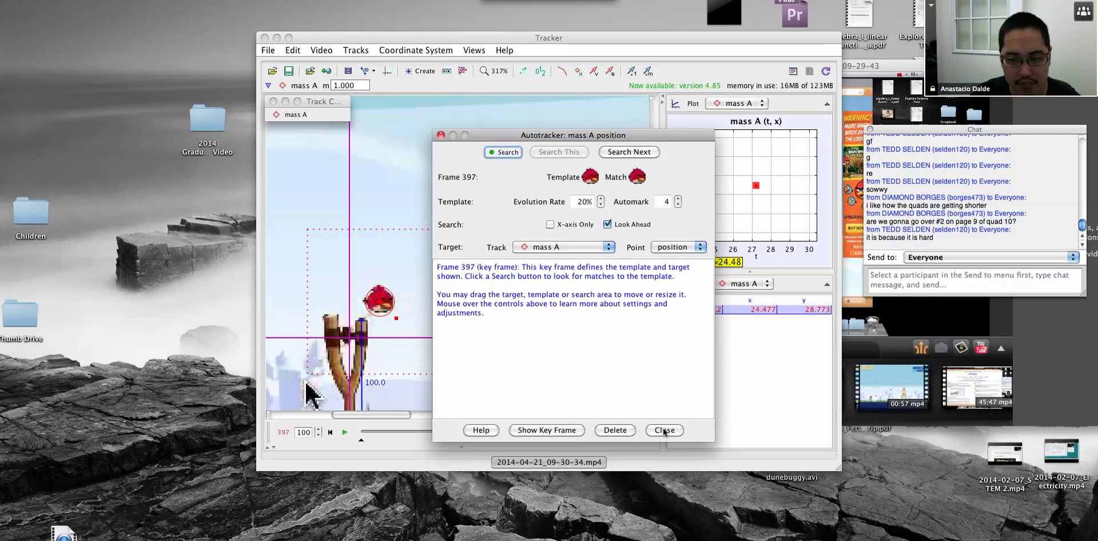
pyautogui.click(504, 152)
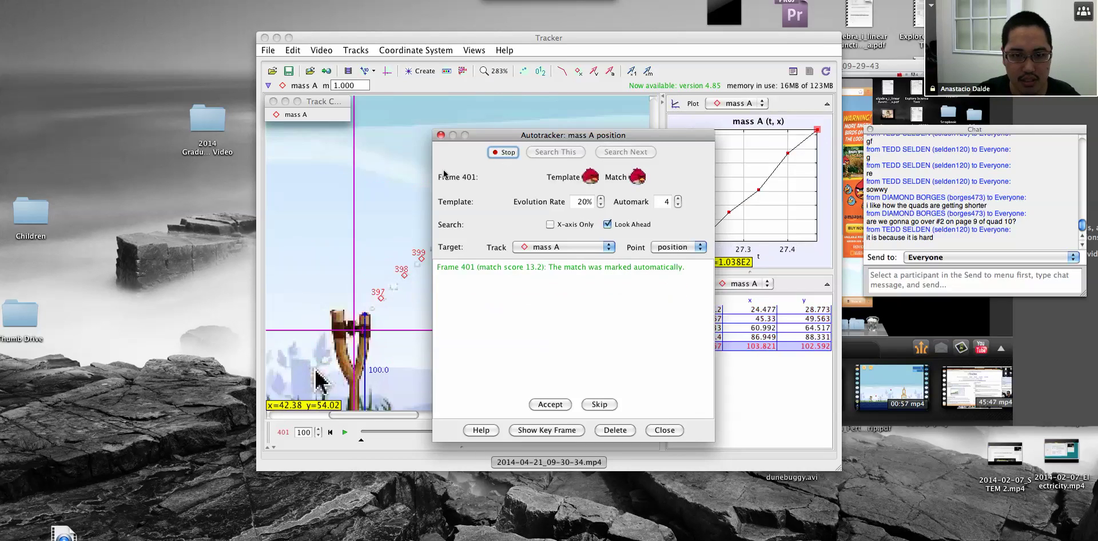
pyautogui.scroll(-5, 395, 176)
pyautogui.moveTo(519, 137); pyautogui.dragTo(864, 187)
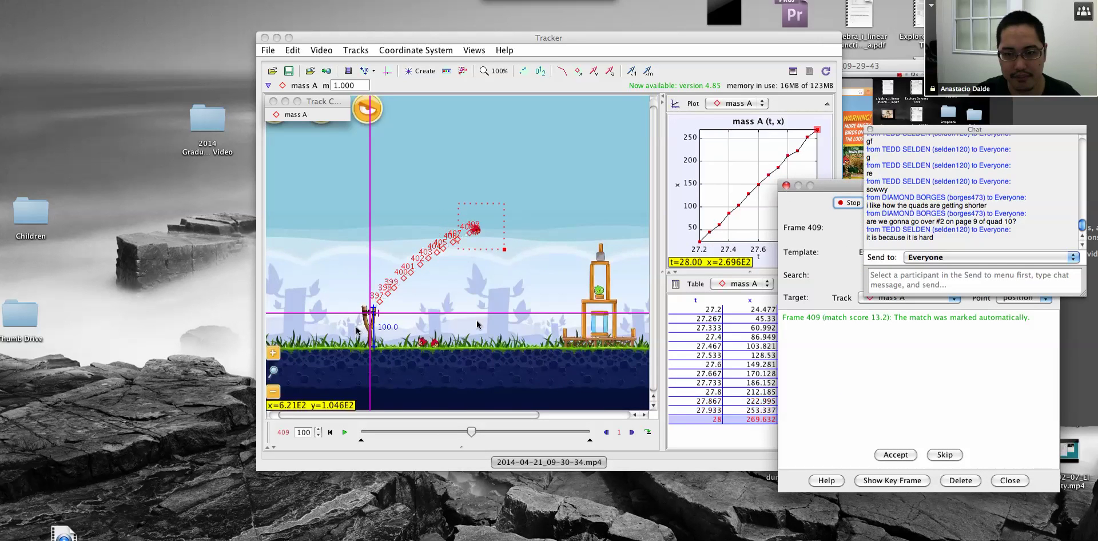
pyautogui.scroll(-3, 480, 322)
pyautogui.scroll(-1, 480, 322)
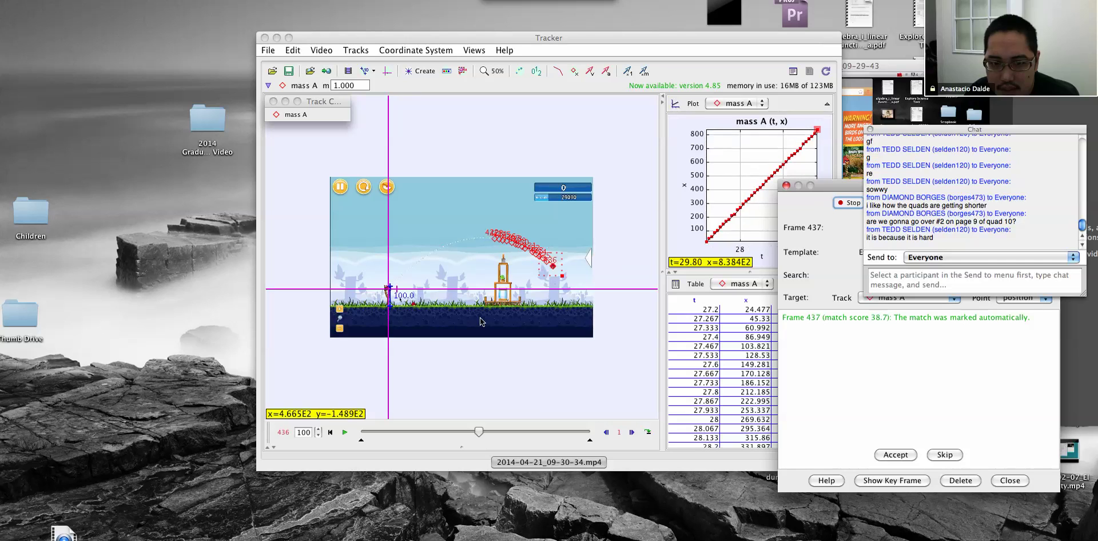
pyautogui.scroll(1, 553, 296)
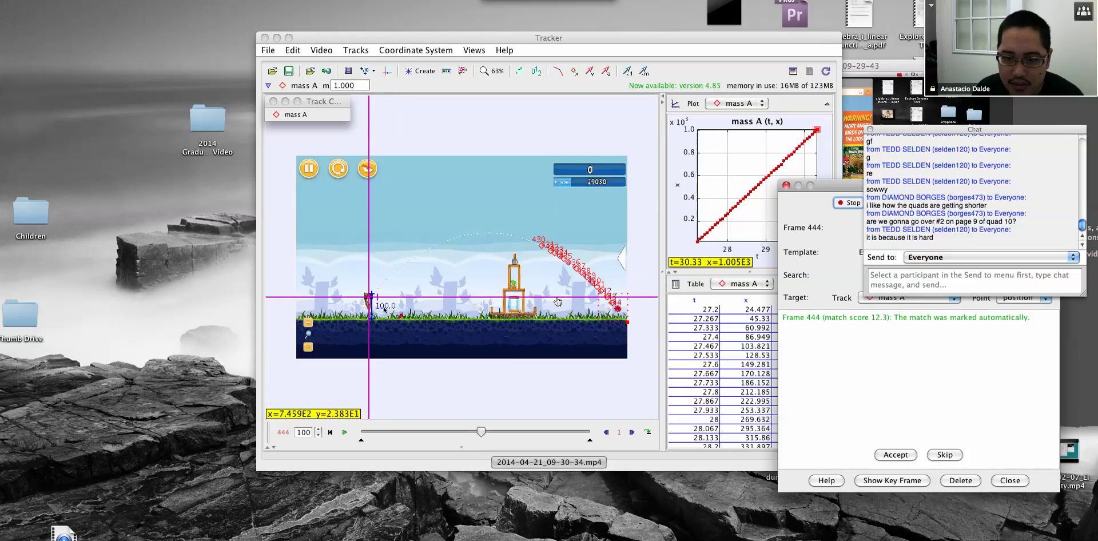
# - Move the Tracker window aside and copy all of mass A's t, x and y table data
pyautogui.click(698, 311)
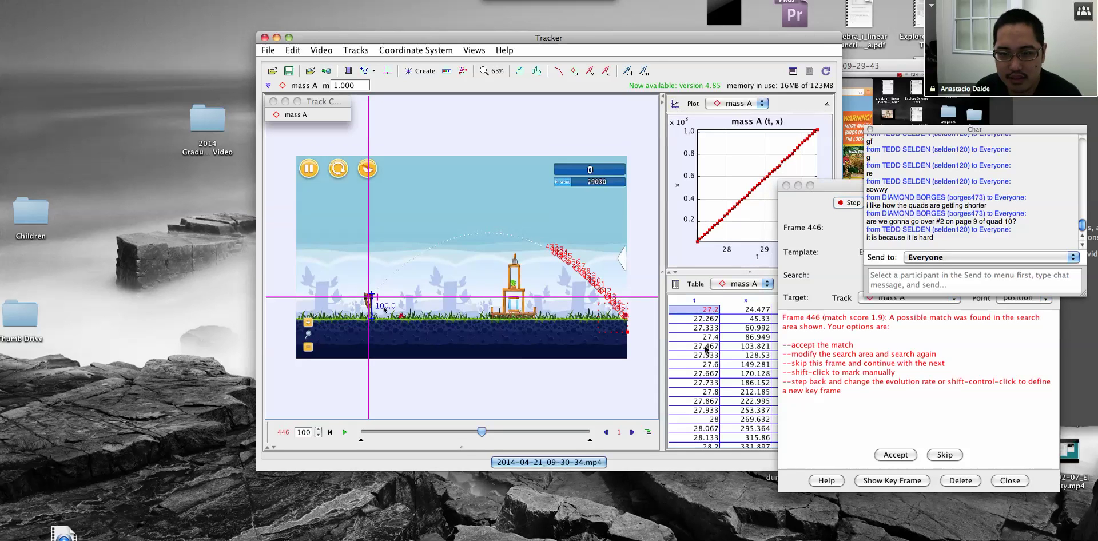
pyautogui.moveTo(637, 45); pyautogui.dragTo(411, 12)
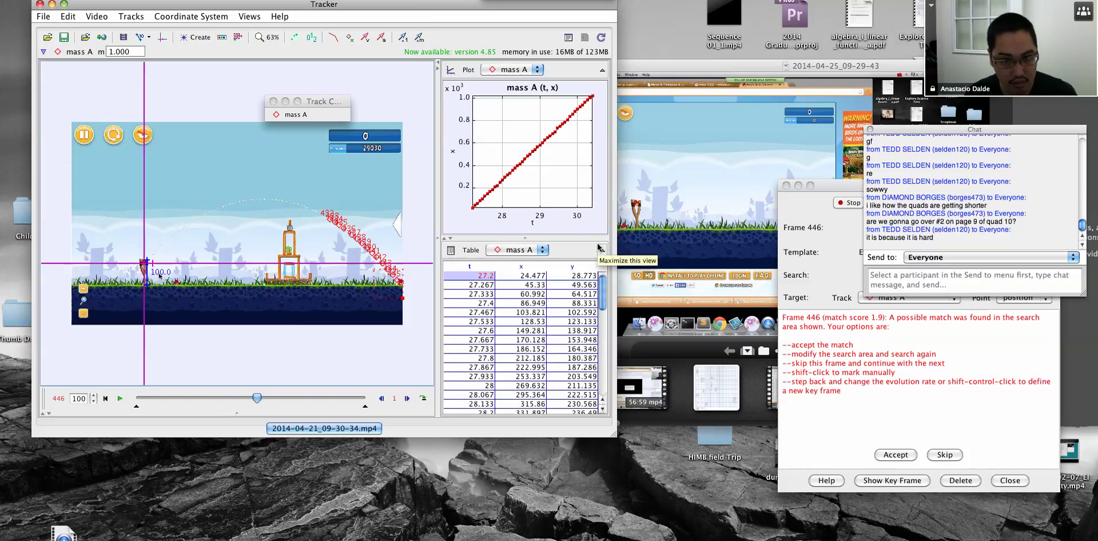
pyautogui.click(482, 294)
pyautogui.click(476, 275)
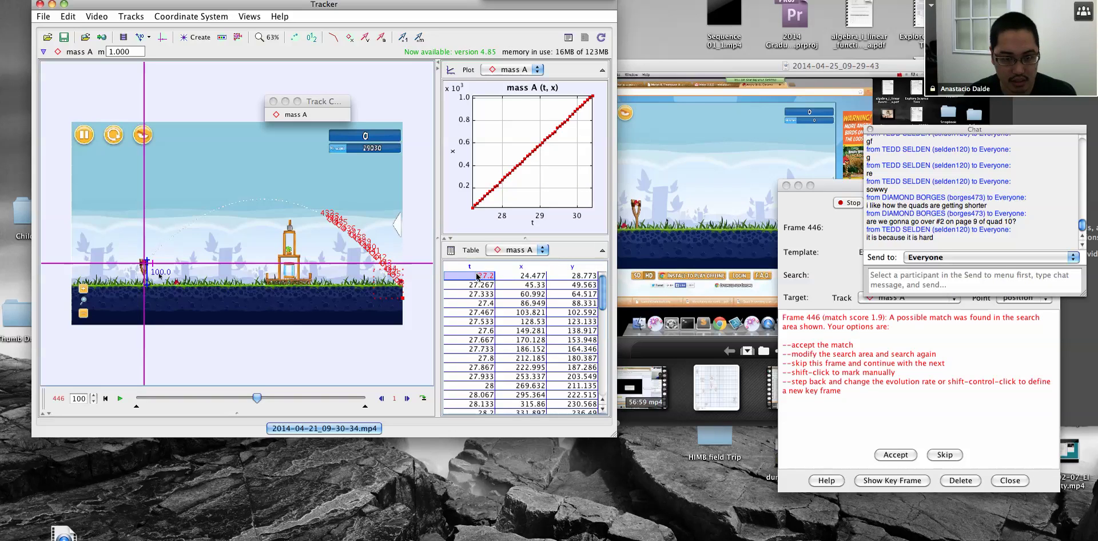
pyautogui.press('super+a')
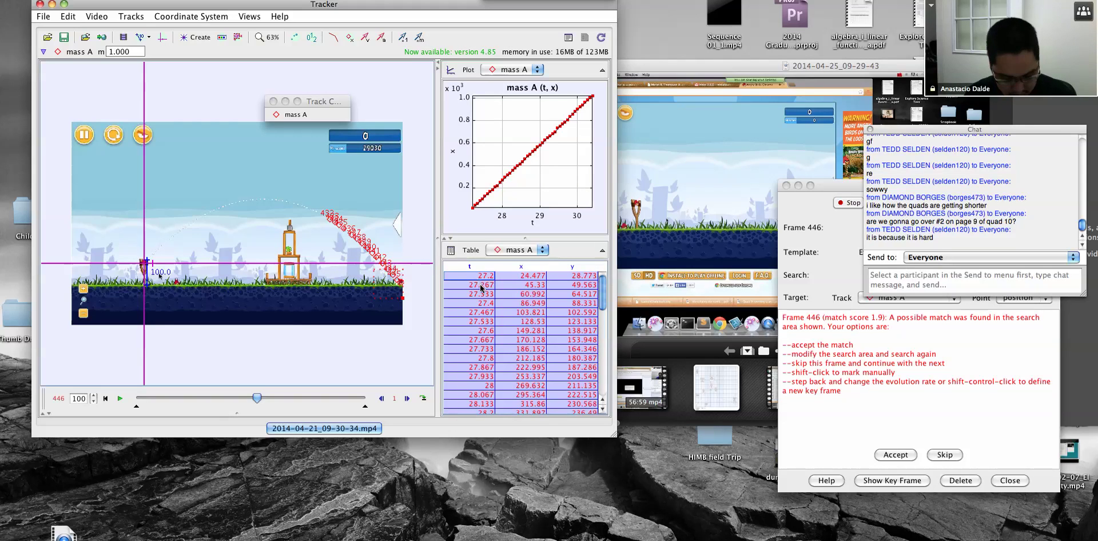
# - Switch to the browser, open Google Drive in a new tab and create a blank spreadsheet
pyautogui.click(483, 536)
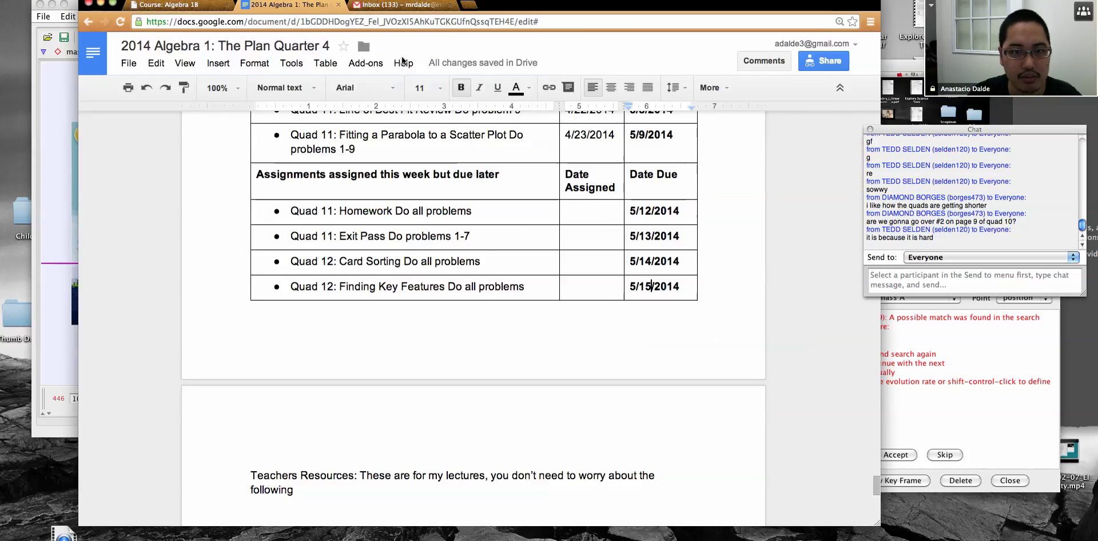
pyautogui.click(469, 5)
pyautogui.write('dr')
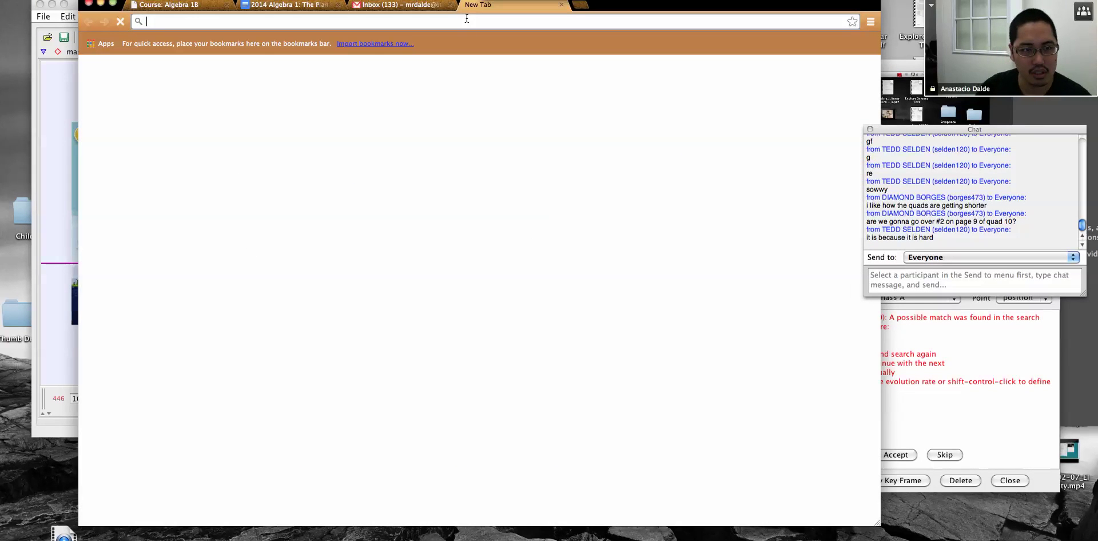
pyautogui.press('Return')
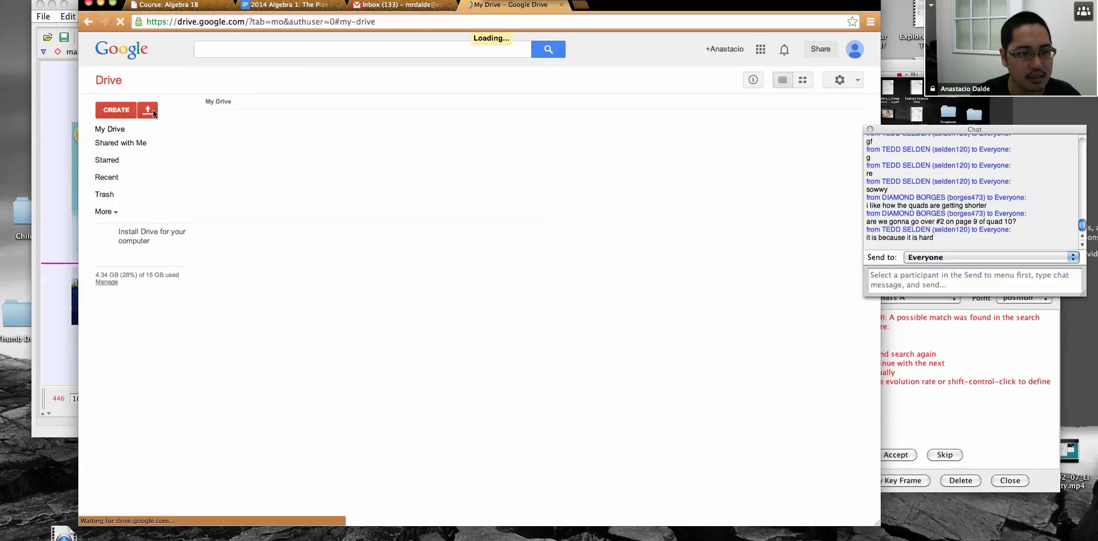
pyautogui.click(111, 110)
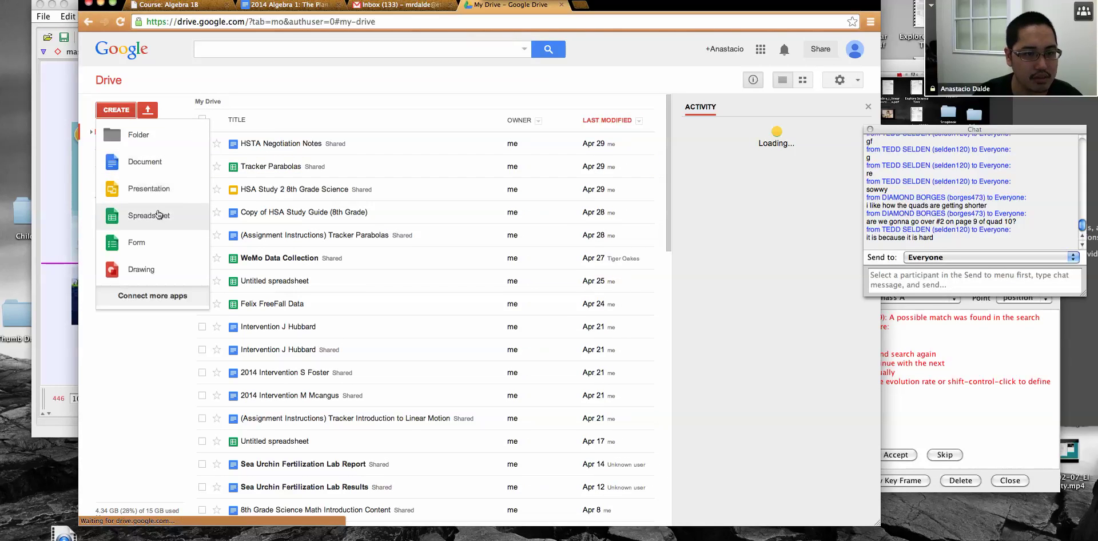
pyautogui.click(157, 213)
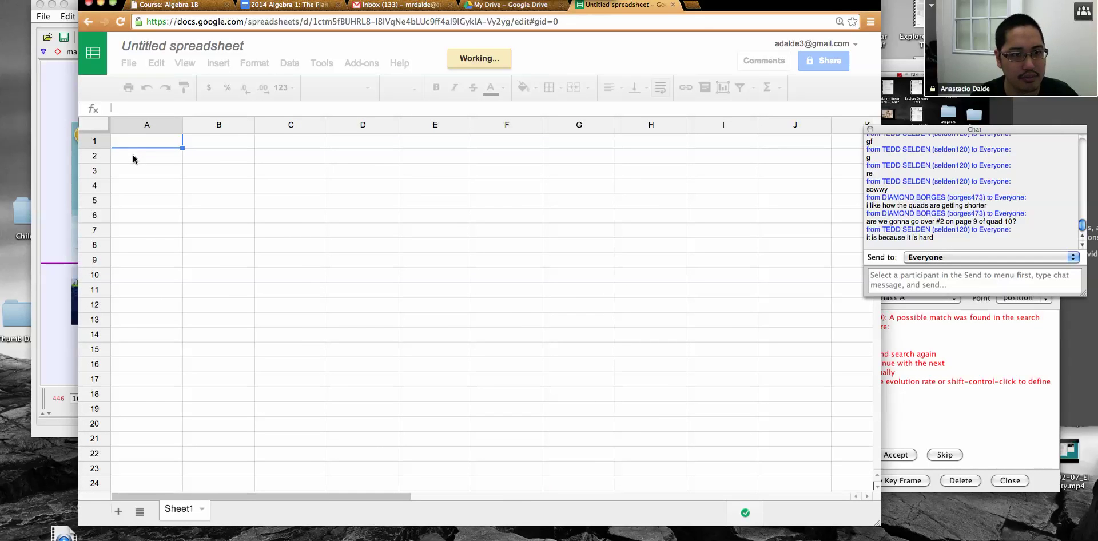
# - Paste the tracking data starting in cell A2 and head the three columns t, x and y
pyautogui.click(132, 152)
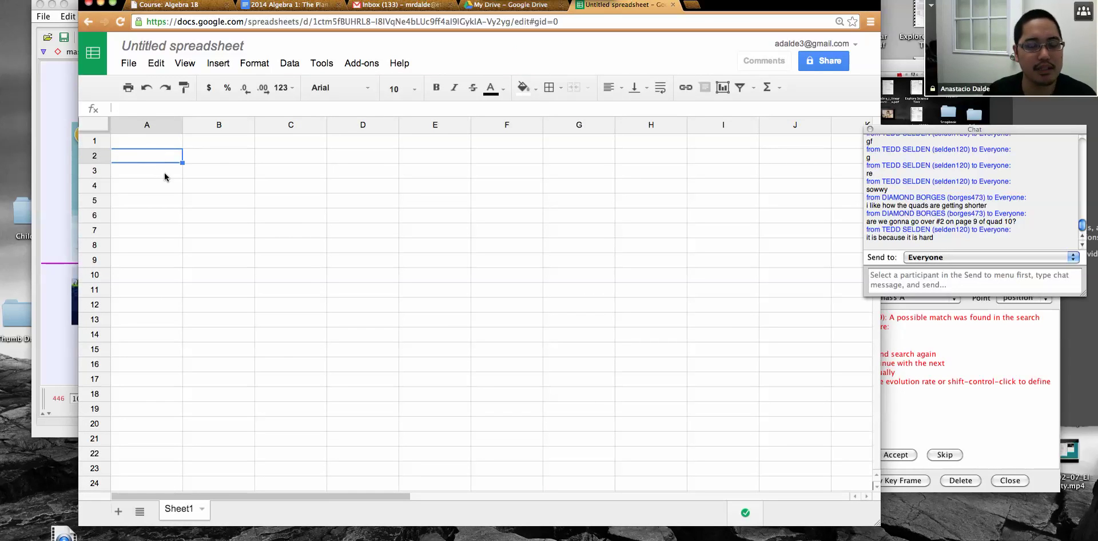
pyautogui.press('super+v')
pyautogui.click(158, 143)
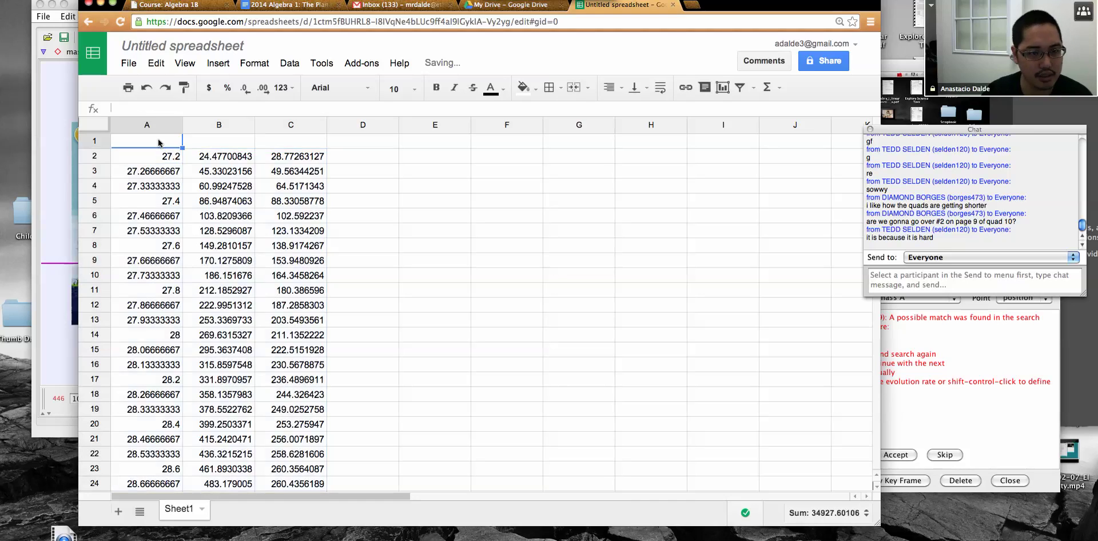
pyautogui.write('t')
pyautogui.press('Tab')
pyautogui.write('x')
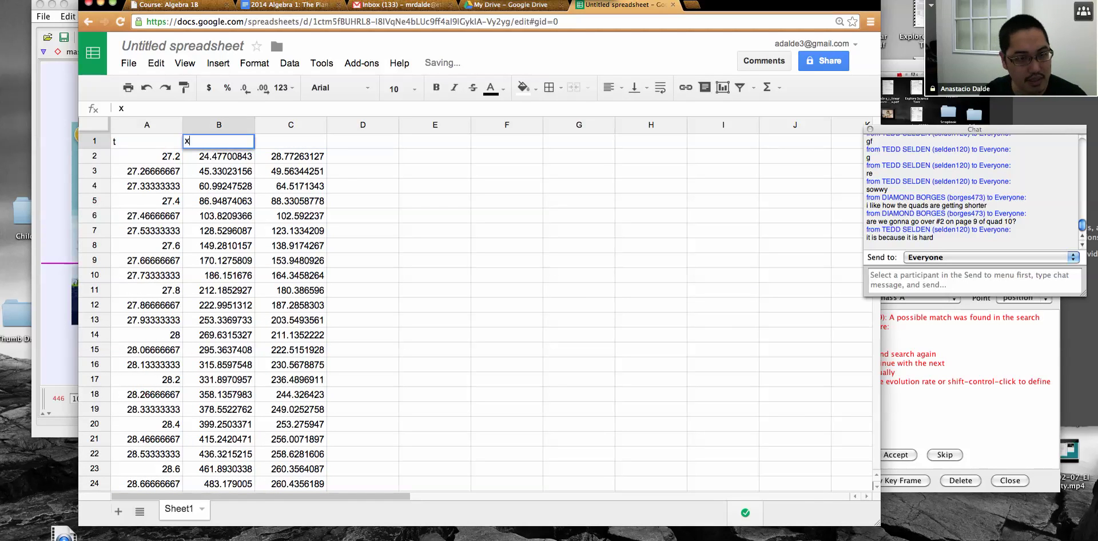
pyautogui.press('Tab')
pyautogui.write('y')
pyautogui.press('Tab')
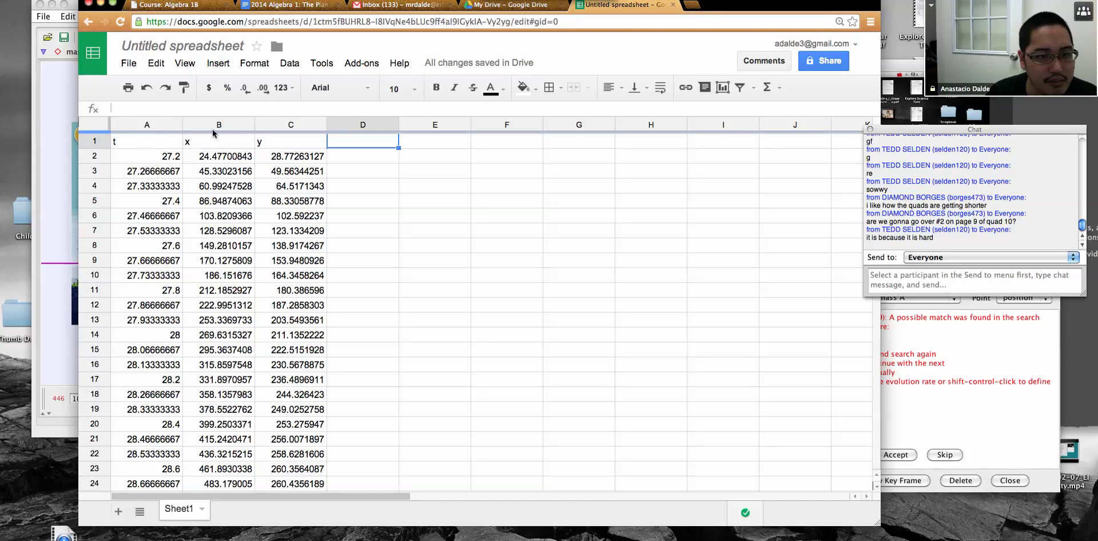
# - Insert a scatter chart of columns A through D with row 1 as headers, and move it clear of the data columns
pyautogui.click(273, 126)
pyautogui.moveTo(272, 126); pyautogui.dragTo(147, 124)
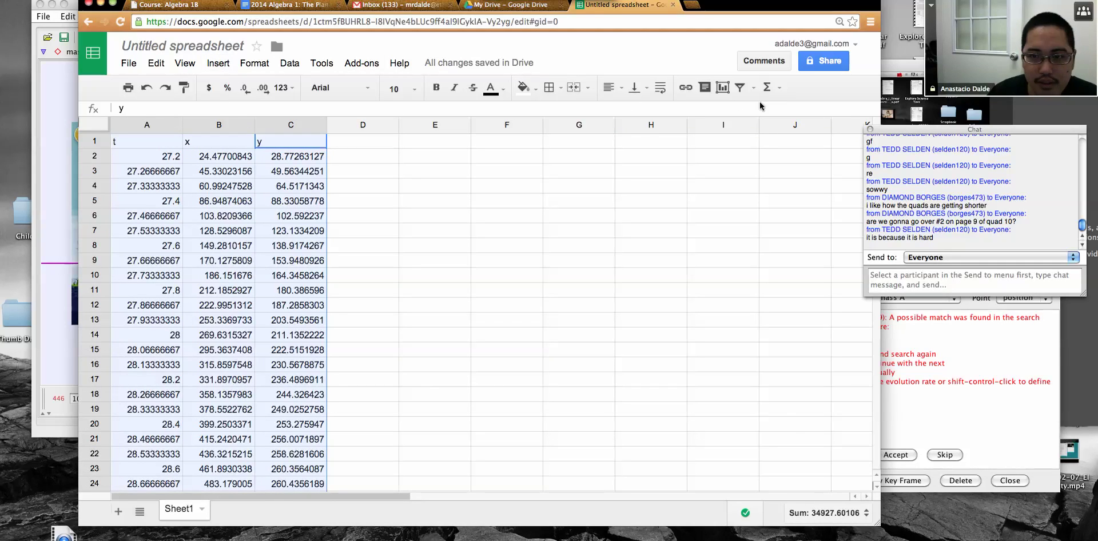
pyautogui.keyDown('ctrl'); pyautogui.click(353, 122); pyautogui.keyUp('ctrl')
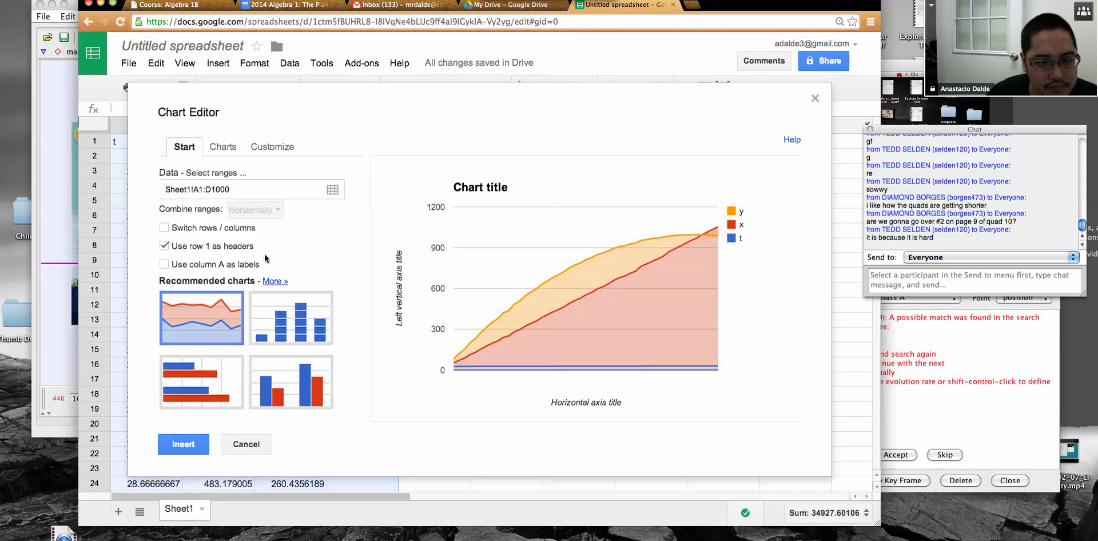
pyautogui.click(216, 155)
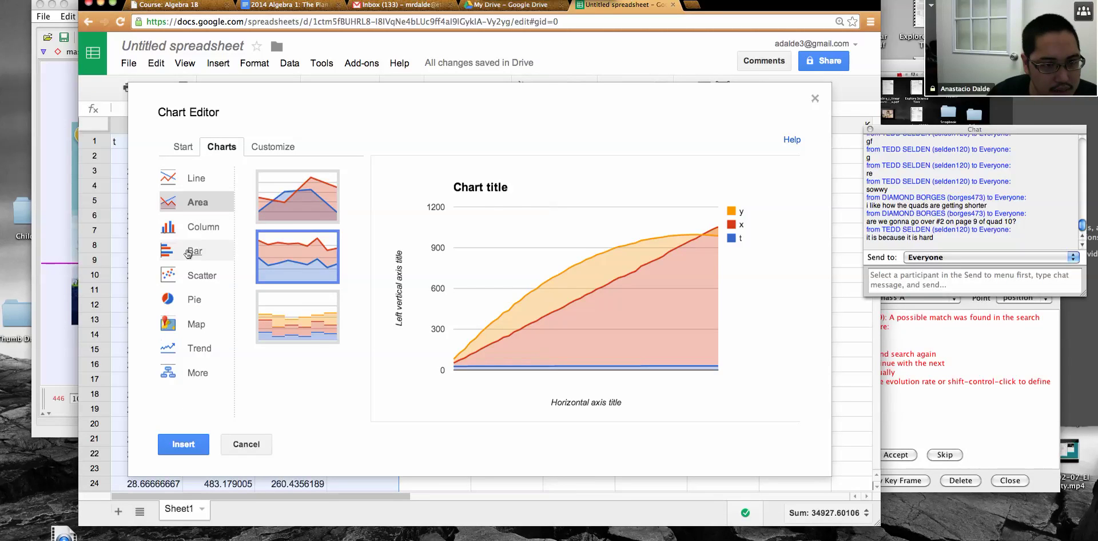
pyautogui.click(201, 275)
pyautogui.click(307, 198)
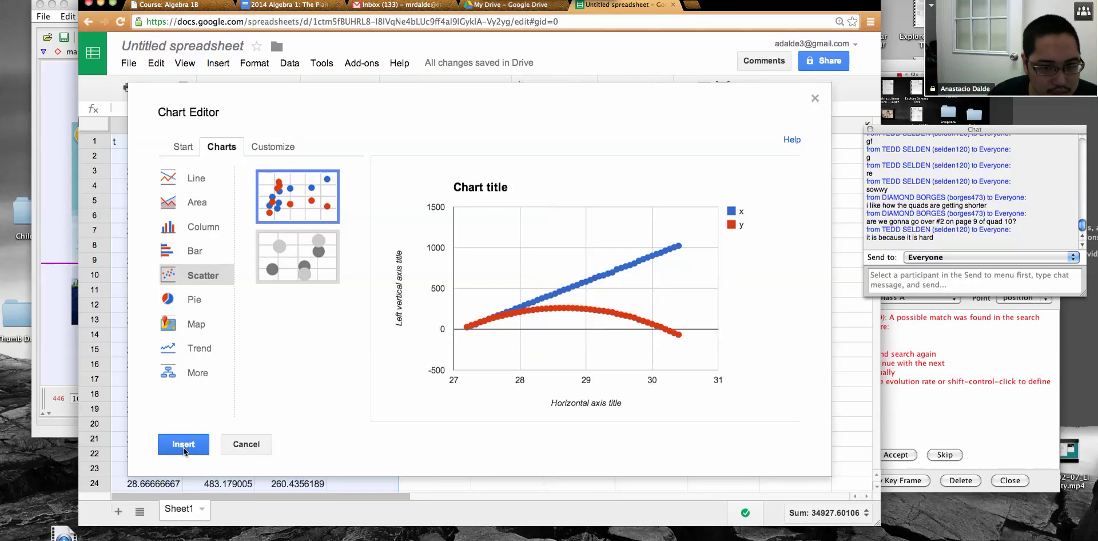
pyautogui.click(183, 445)
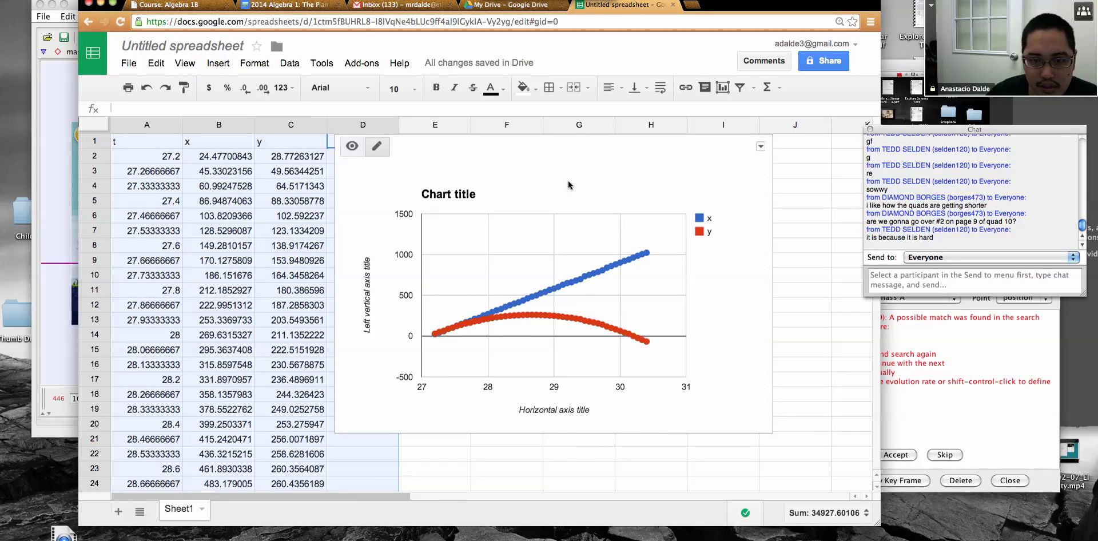
pyautogui.moveTo(596, 202)
pyautogui.mouseDown()
pyautogui.moveTo(657, 238)
pyautogui.moveTo(605, 211)
pyautogui.mouseUp()
# - Reduce the point size of both the x series and the y series in the scatter chart to 2px
pyautogui.click(679, 324)
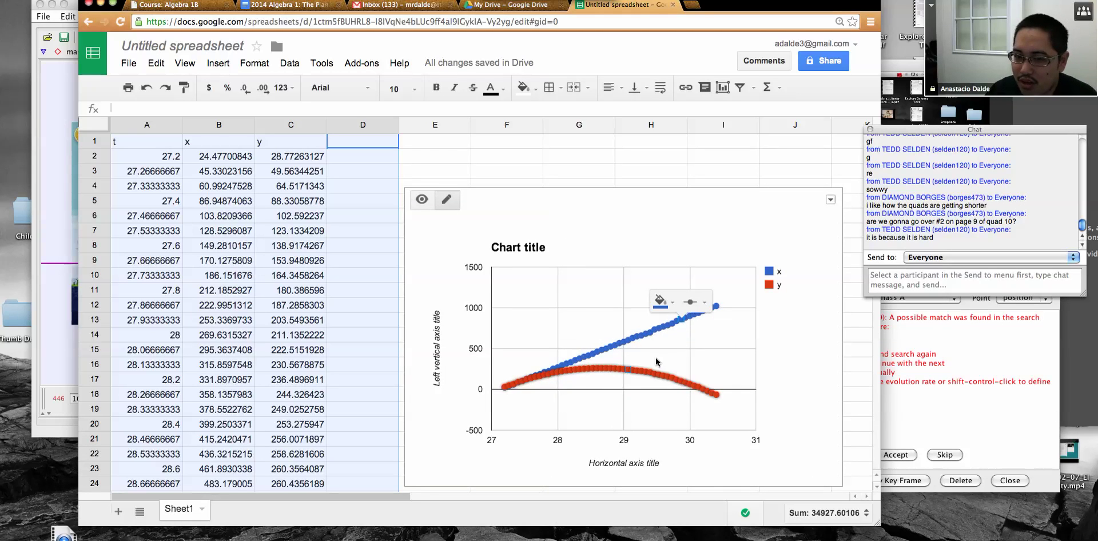
pyautogui.click(702, 303)
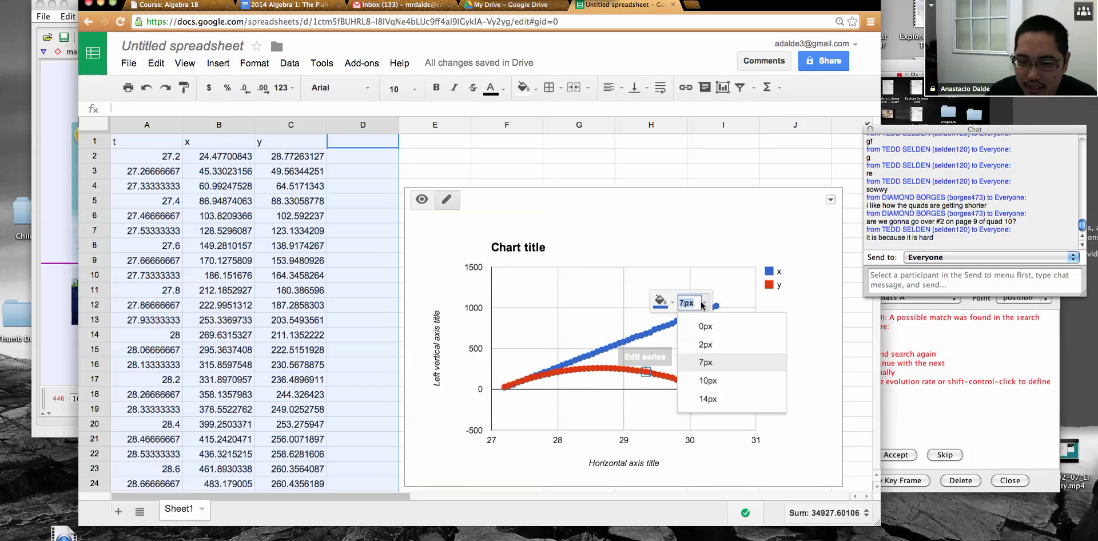
pyautogui.click(696, 343)
pyautogui.click(666, 375)
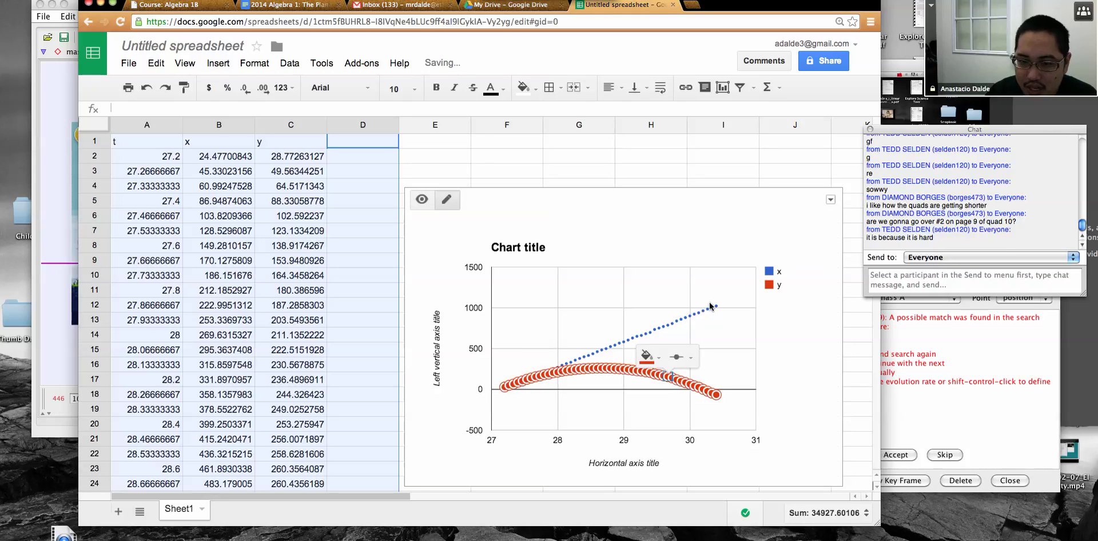
pyautogui.click(691, 357)
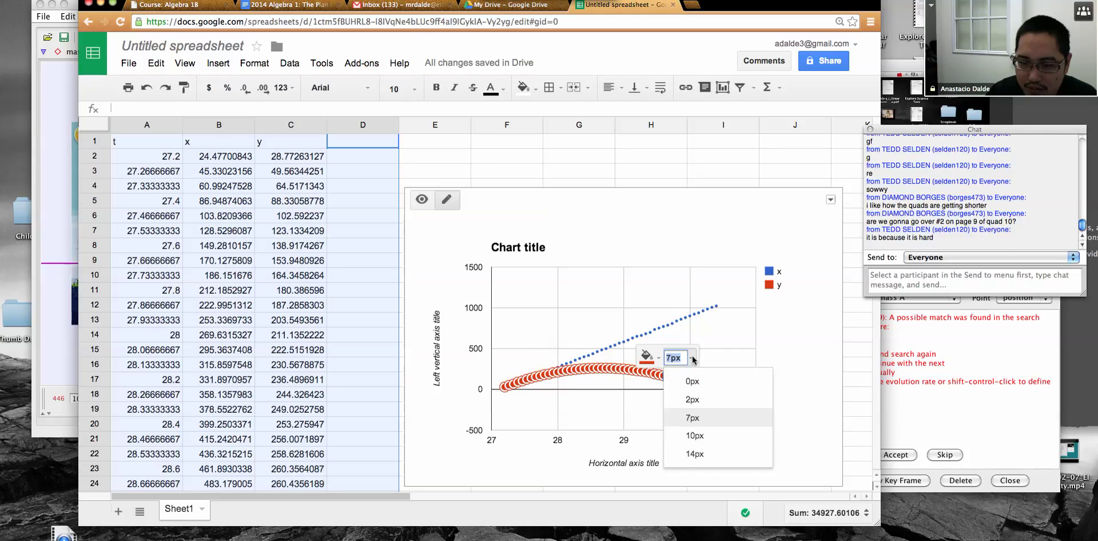
pyautogui.click(711, 395)
pyautogui.click(691, 319)
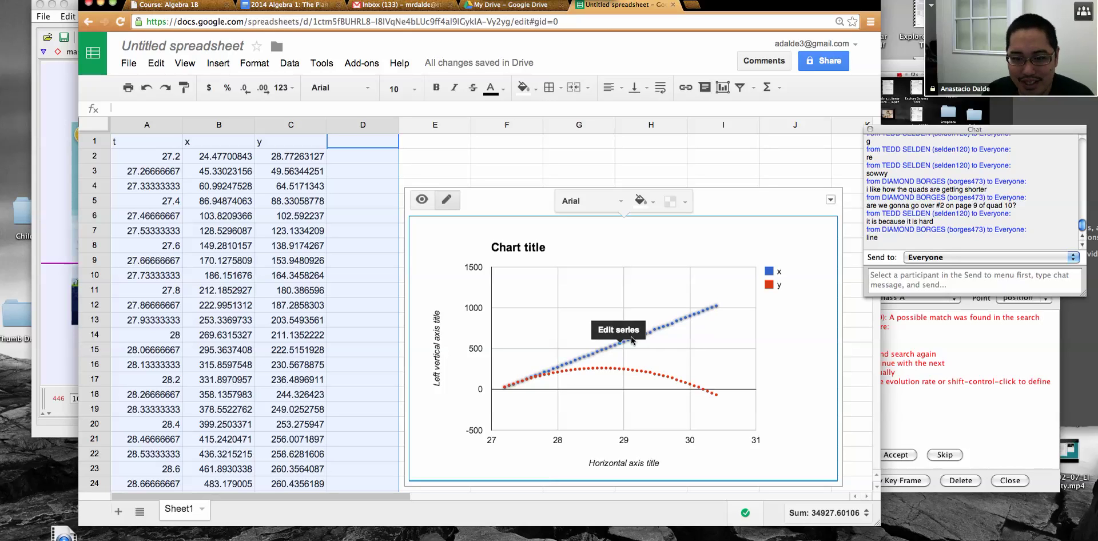
pyautogui.click(629, 371)
pyautogui.click(629, 371)
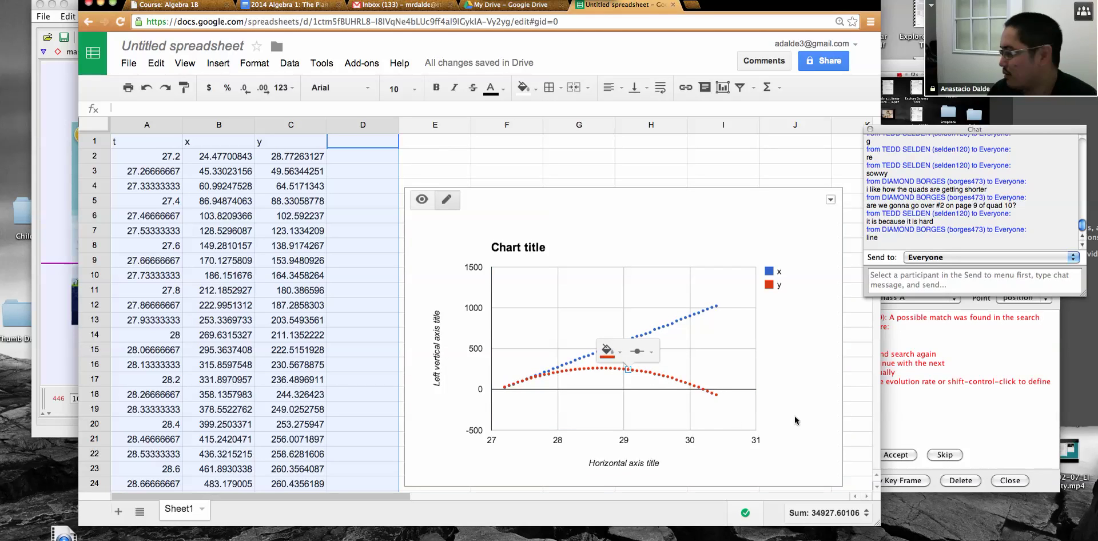